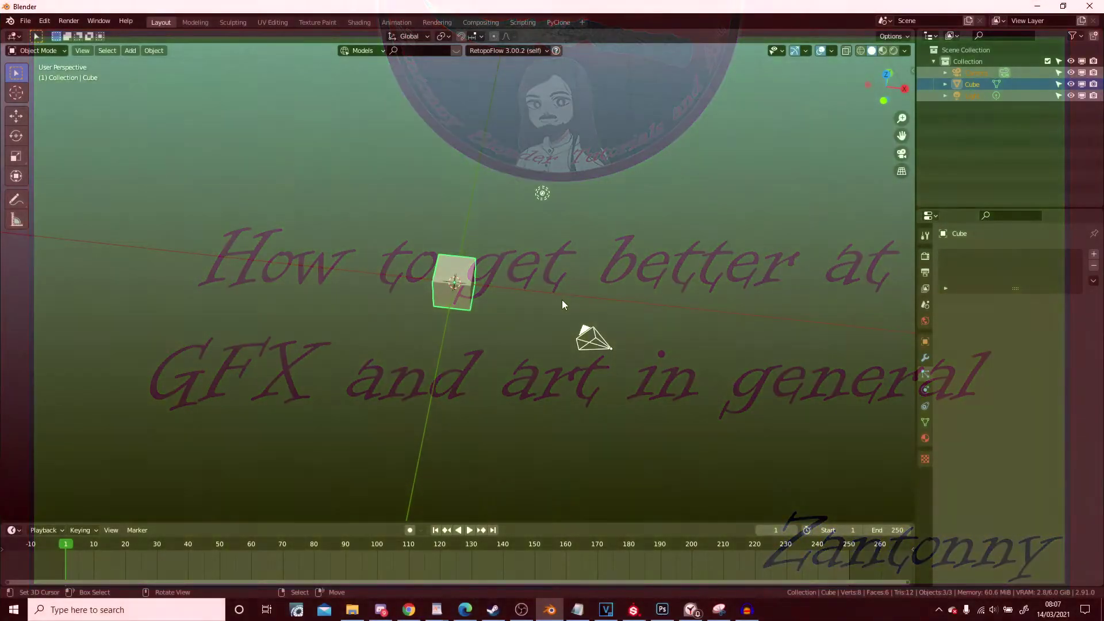
Select the default camera together with the light
click(598, 341)
click(543, 193)
Delete the camera and light, then put the cube into Edit Mode
key(x)
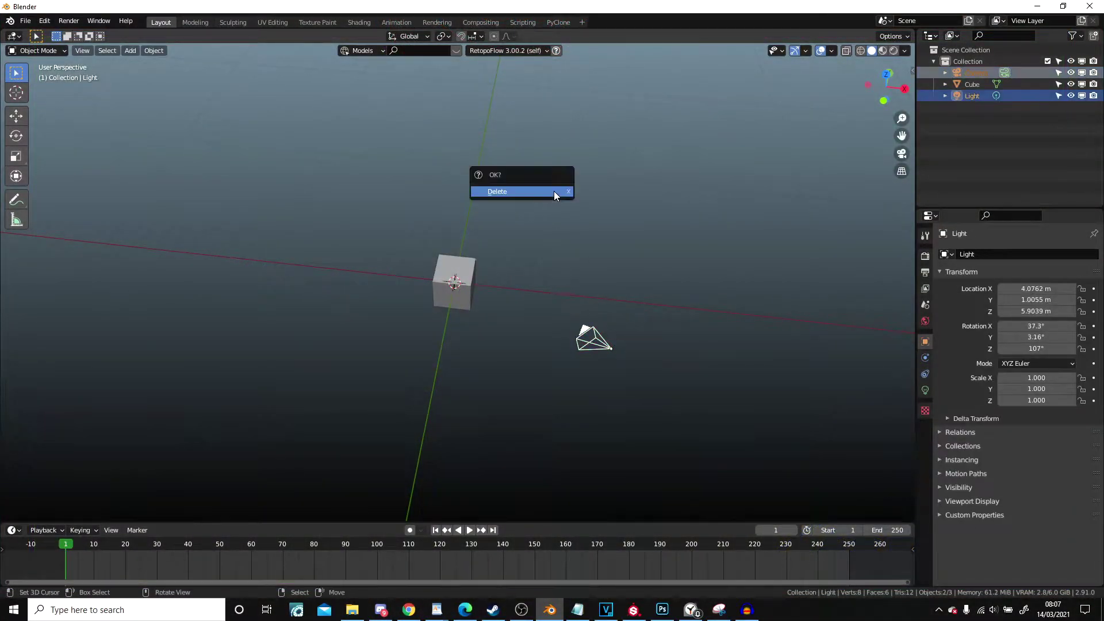
click(472, 284)
key(Tab)
middle_drag(553, 310, 607, 264)
scroll(662, 291, up, 2)
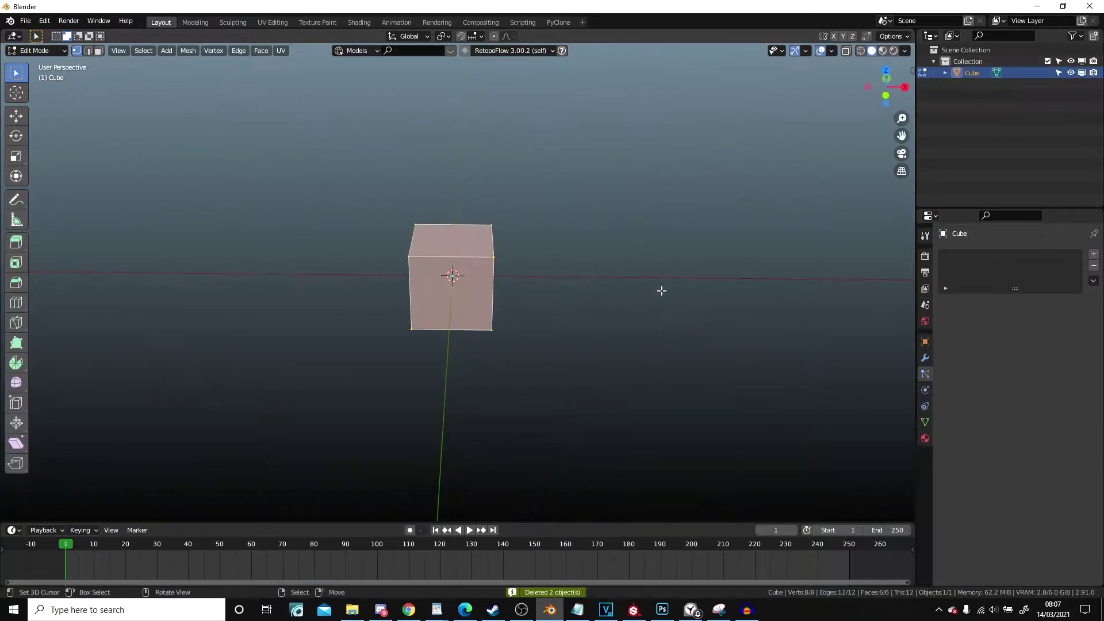
mouse_move(500, 239)
middle_down()
mouse_move(600, 352)
mouse_move(498, 267)
middle_up()
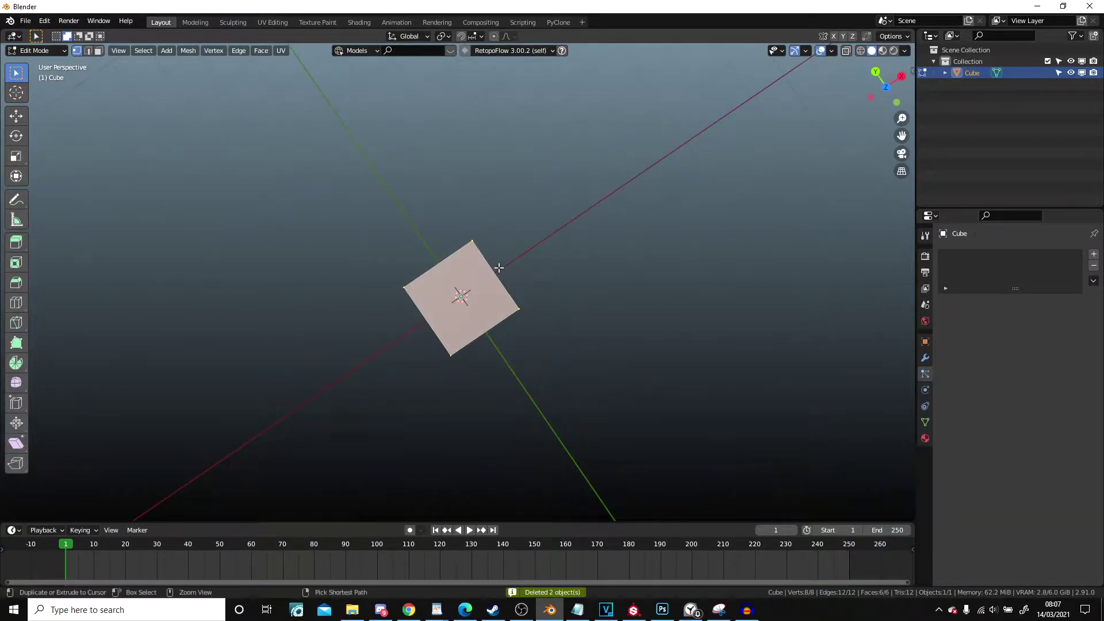
Add a centred loop cut across the middle of the cube
key(ctrl+r)
click(499, 268)
right_click(498, 268)
scroll(499, 268, up, 1)
In wireframe face mode, circle-select the cube's upper half and delete those faces
click(98, 51)
key(z)
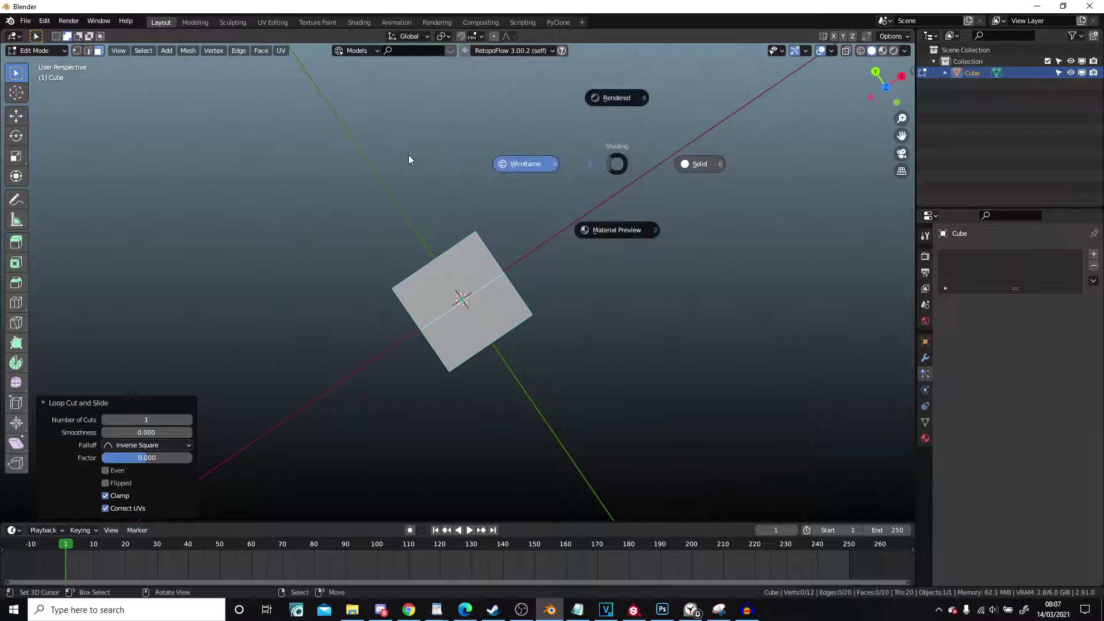
click(409, 158)
key(c)
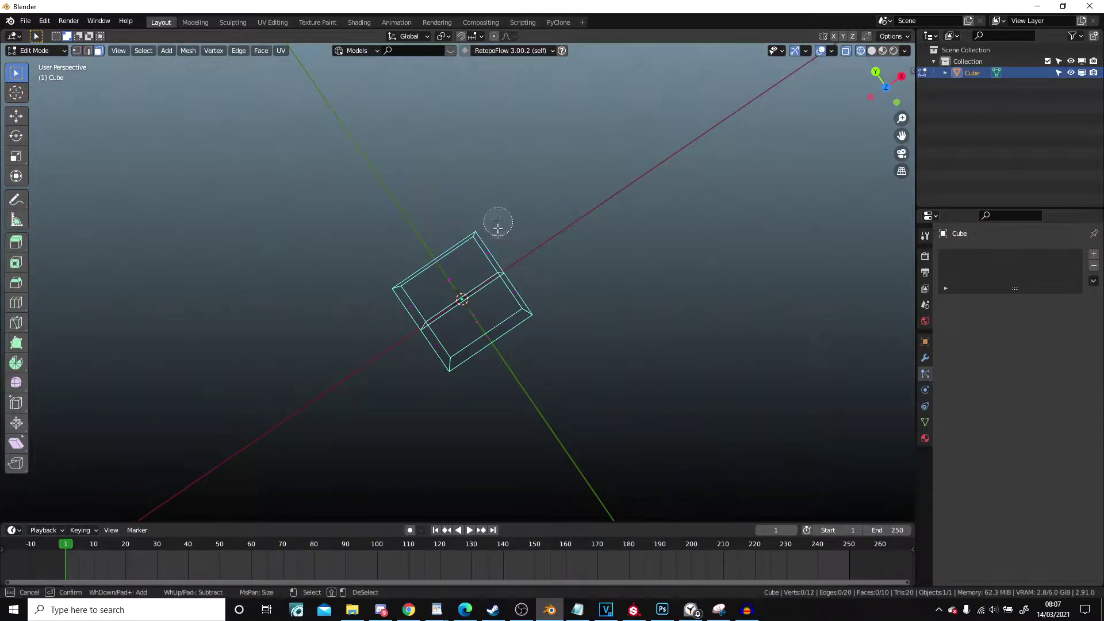
drag(498, 222, 364, 332)
key(Escape)
key(x)
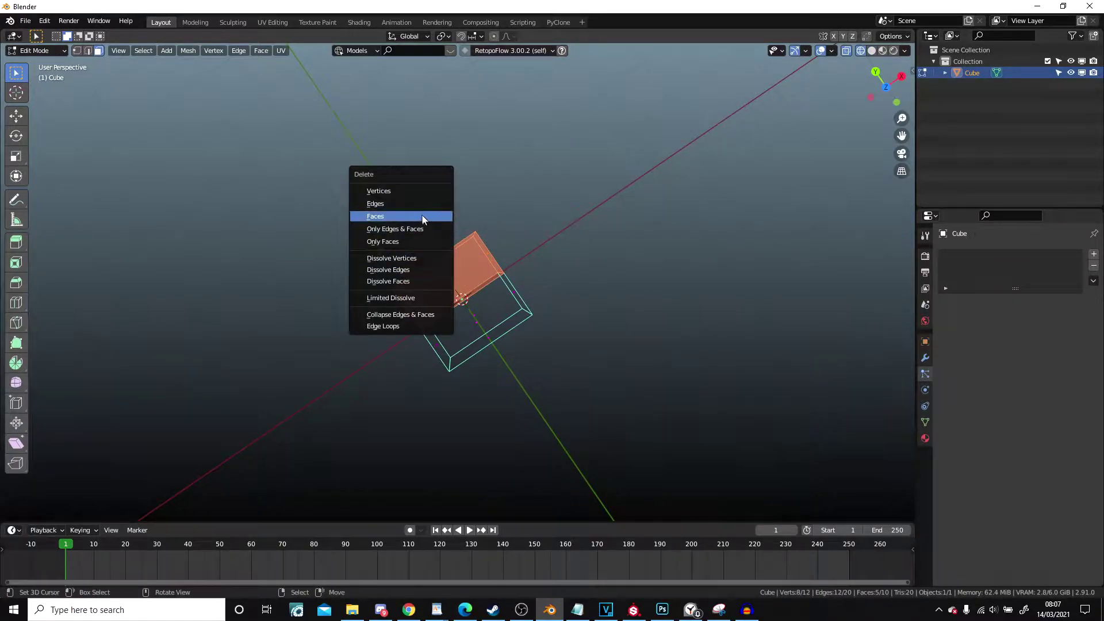
click(425, 217)
click(973, 267)
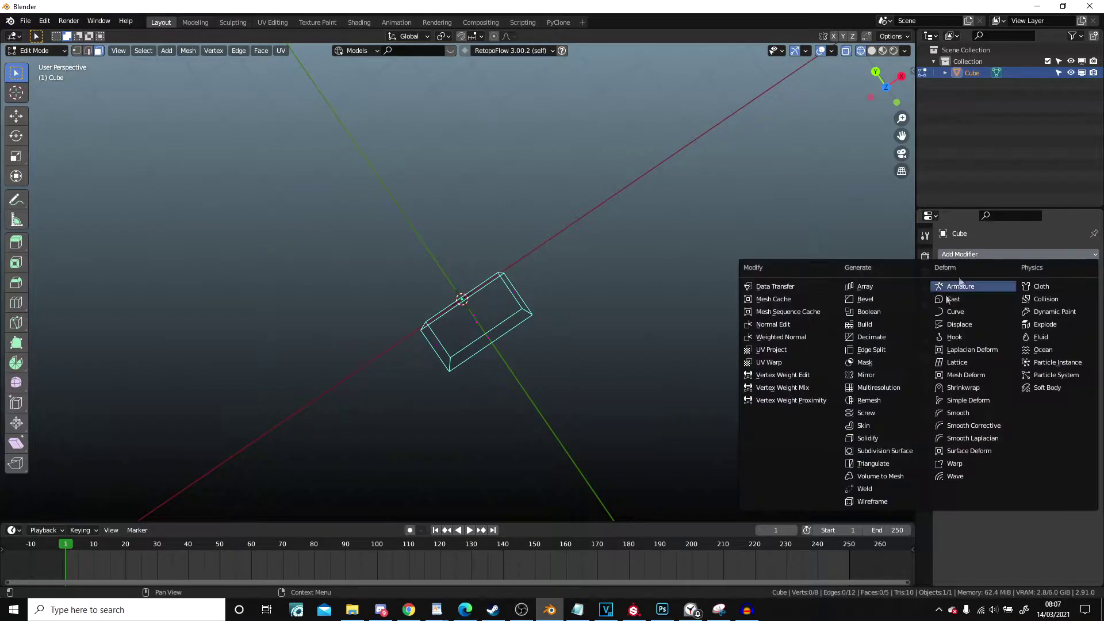
Add a Mirror modifier across Y with clipping, back in solid shading
click(806, 380)
click(1041, 291)
middle_drag(616, 373, 696, 239)
key(z)
click(795, 283)
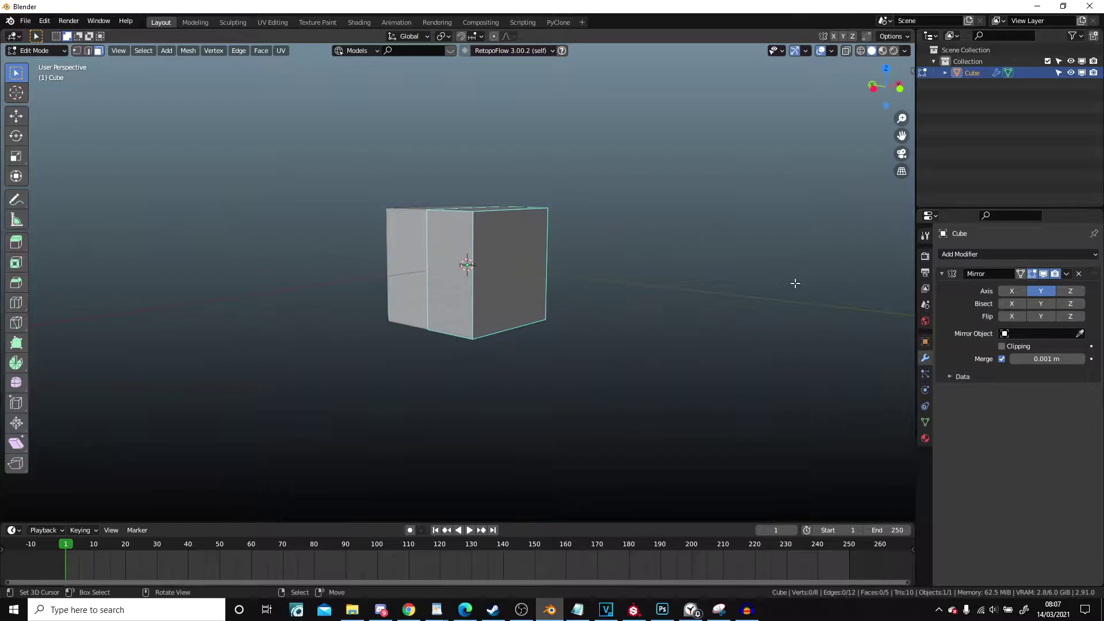
Scale the whole mesh along Z to flatten the cube into a thin slab
key(a)
key(s)
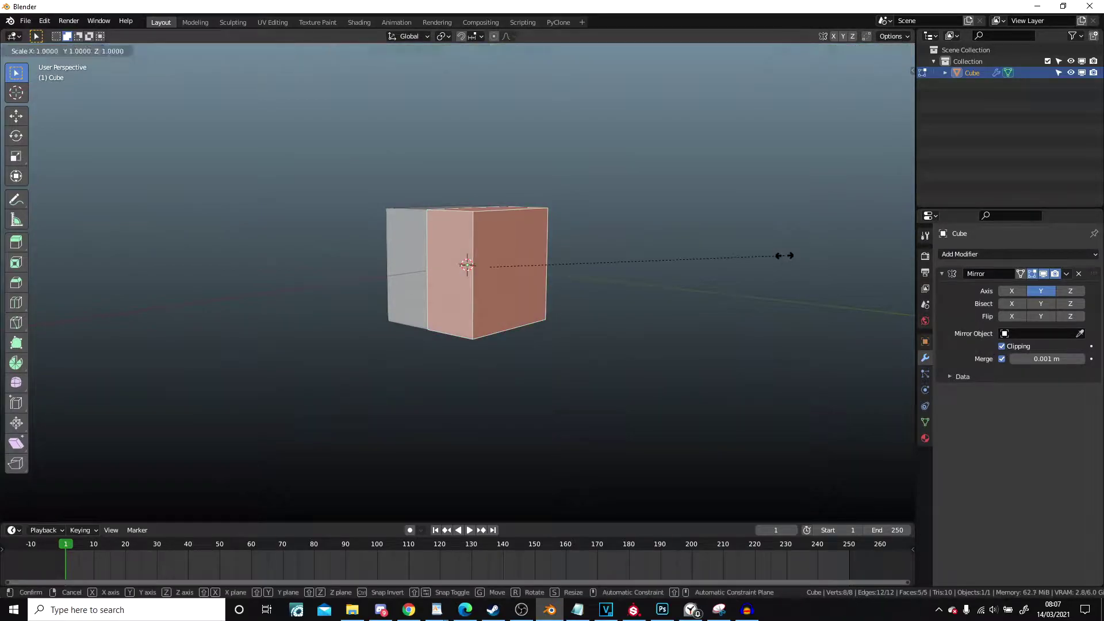
key(z)
click(511, 239)
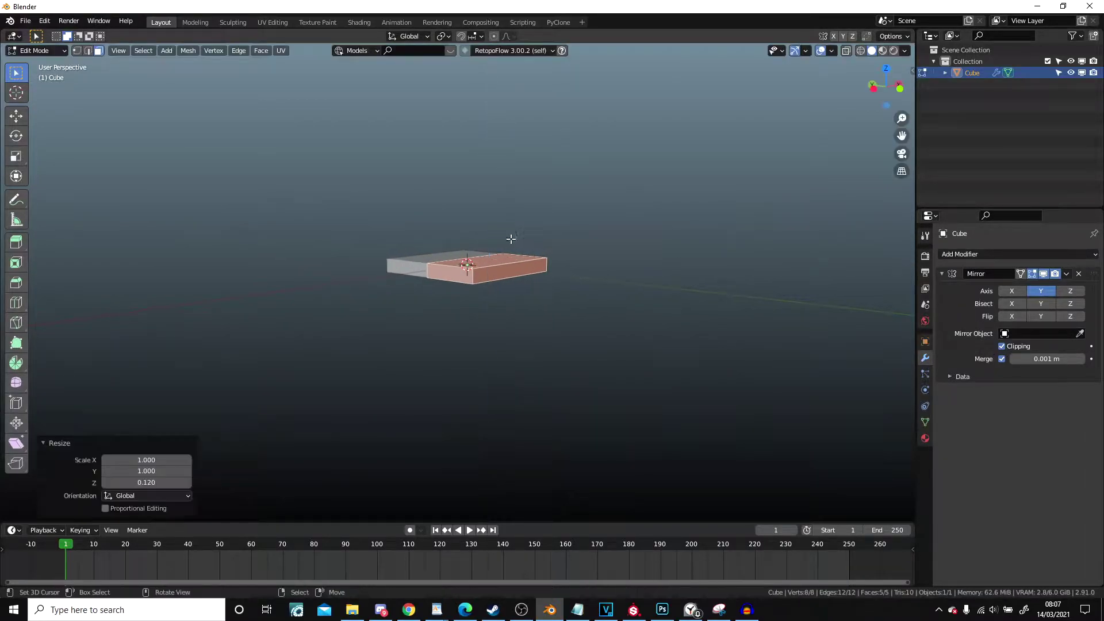
key(s)
key(z)
click(693, 264)
Select the slab's end face and switch to top view
middle_drag(698, 267, 410, 253)
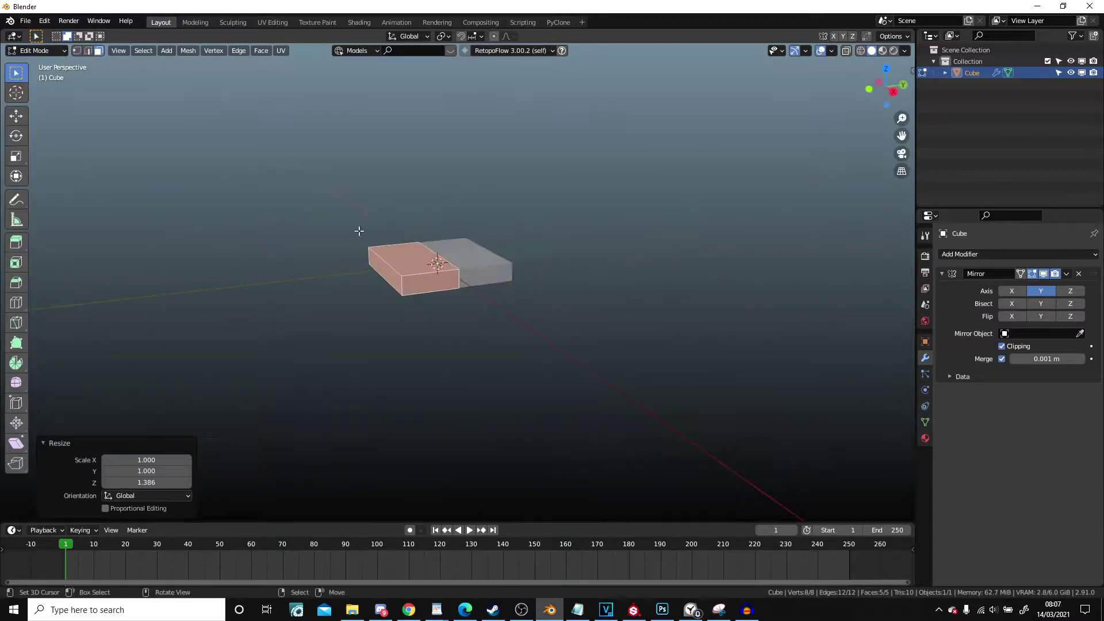
scroll(439, 317, down, 3)
click(435, 286)
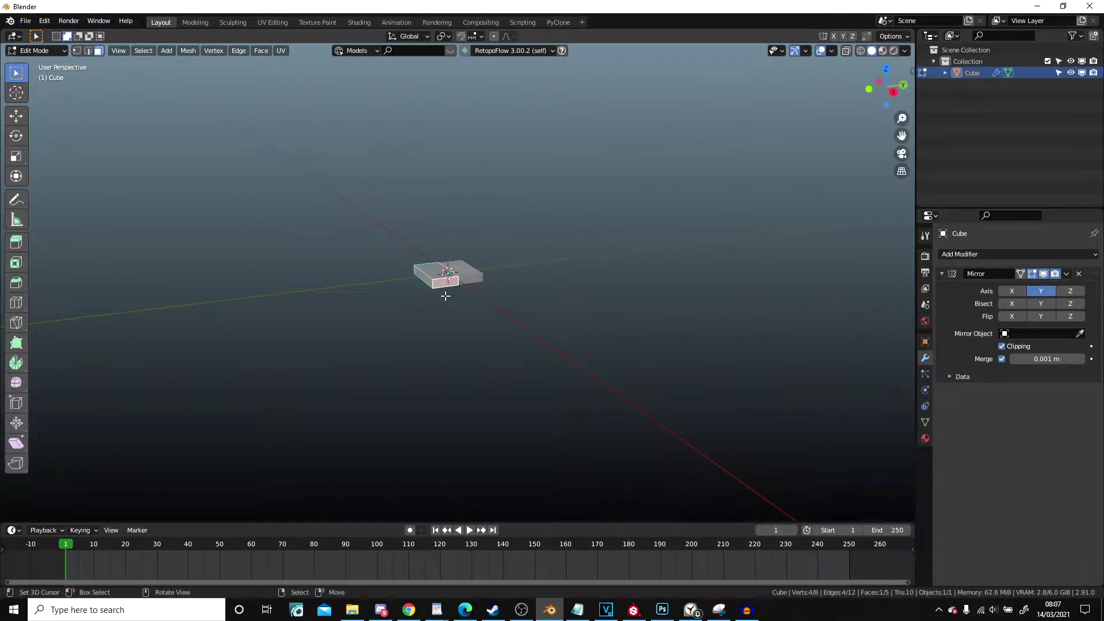
key(KP_7)
Move the end face about 14 m along X to stretch the slab into a blade
scroll(446, 296, down, 4)
key(g)
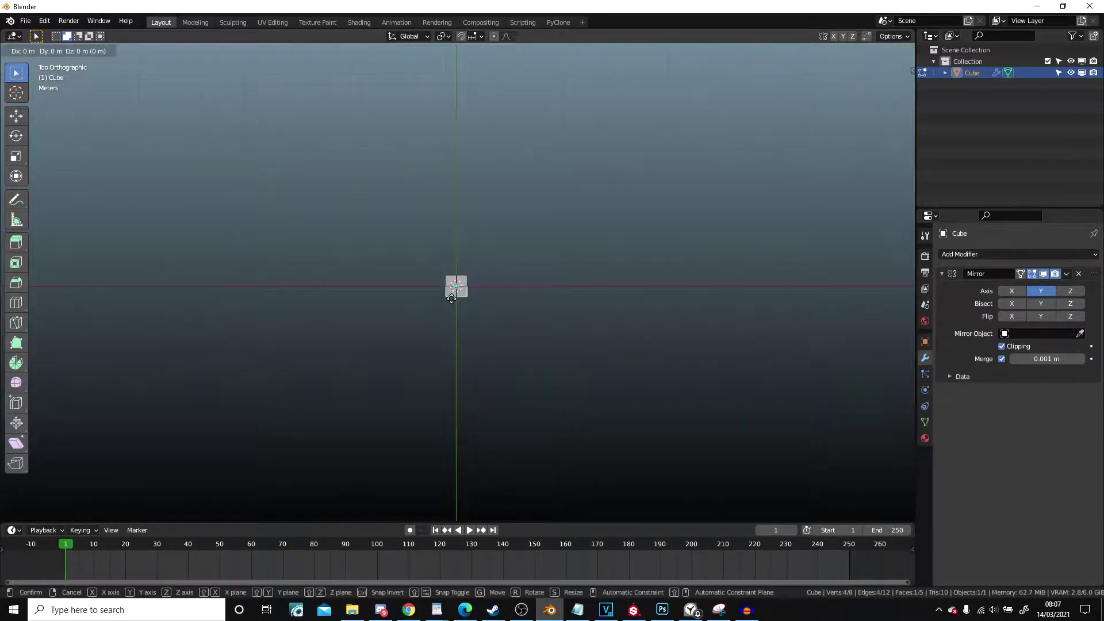
key(x)
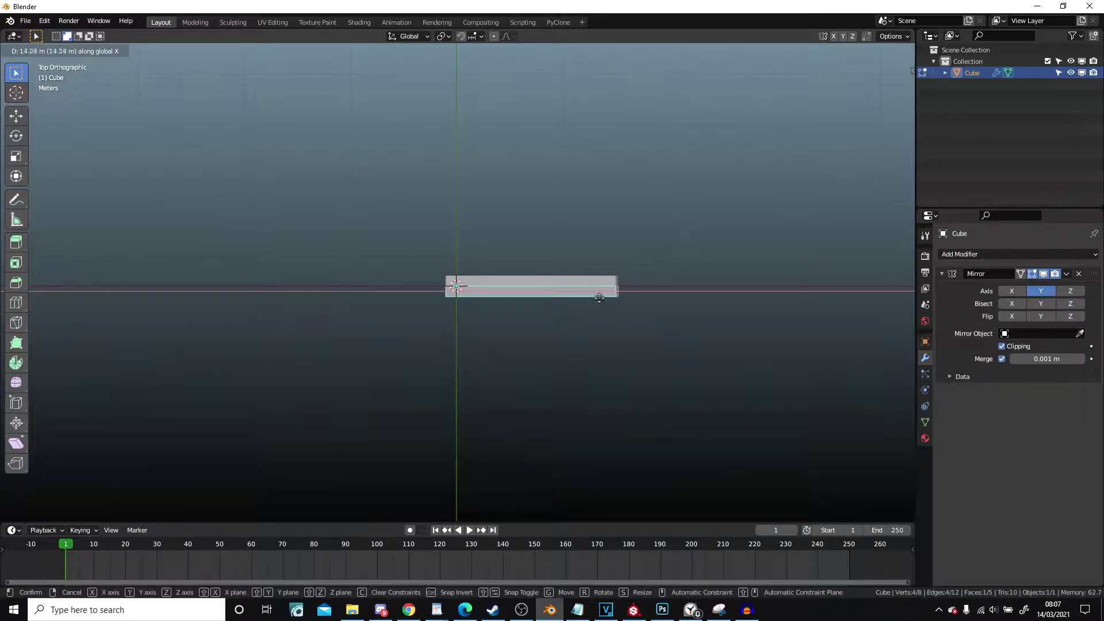
click(601, 296)
Delete the blade's end face and return to top view at the blade's end
scroll(602, 306, up, 4)
scroll(636, 289, up, 2)
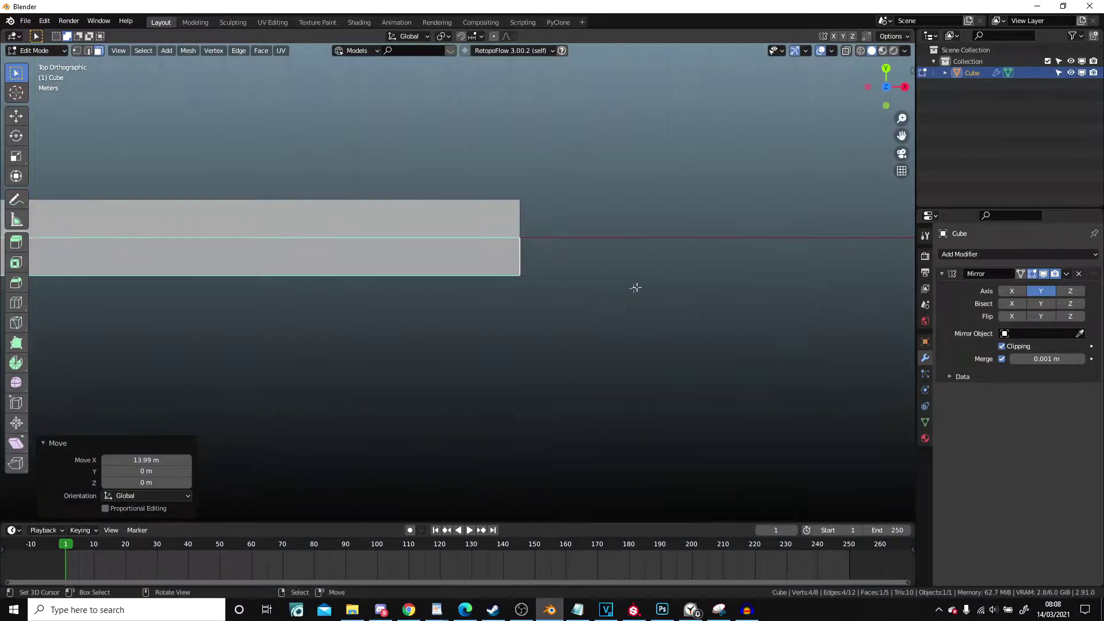
middle_drag(568, 298, 493, 204)
key(x)
click(493, 202)
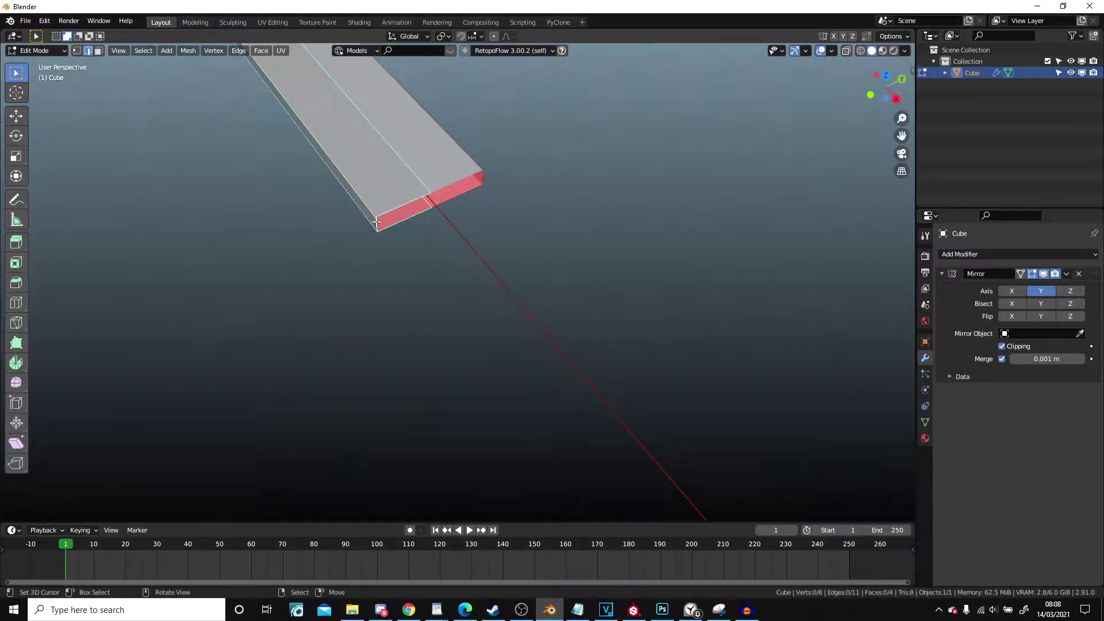
key(KP_7)
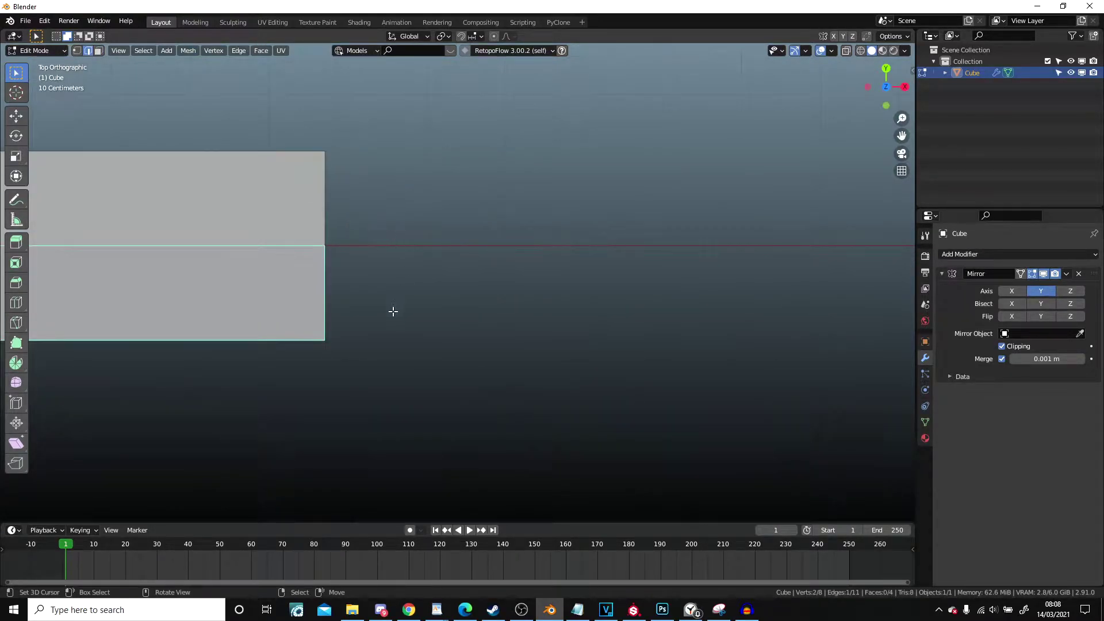
shift+middle_drag(432, 300, 492, 298)
Extrude the corner edge twice so the tip ends on the blade's centre line
key(e)
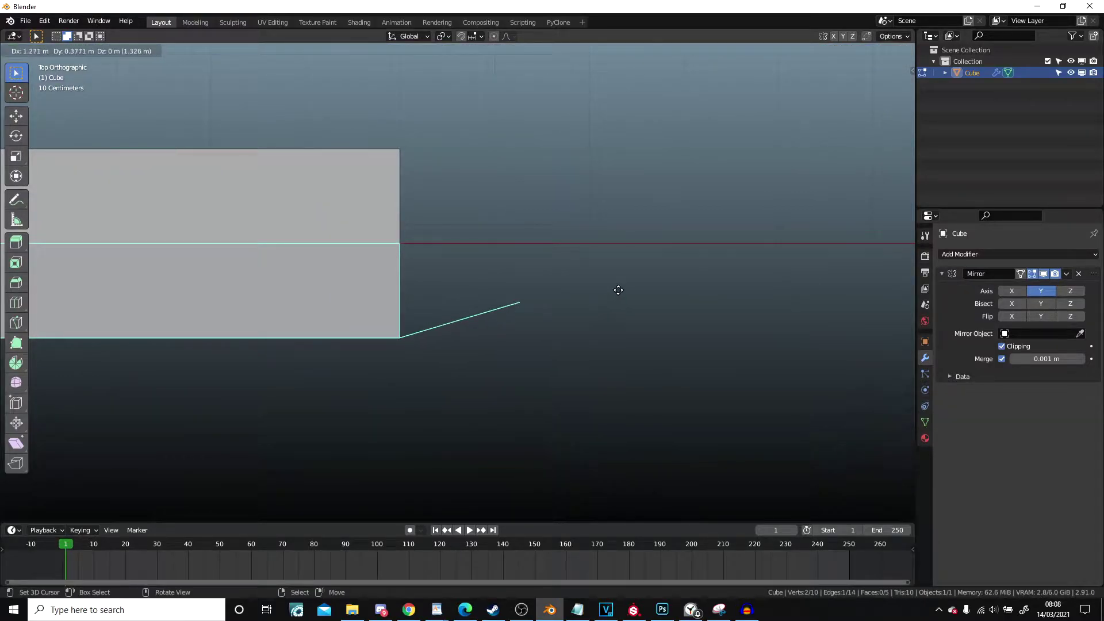
click(618, 290)
key(e)
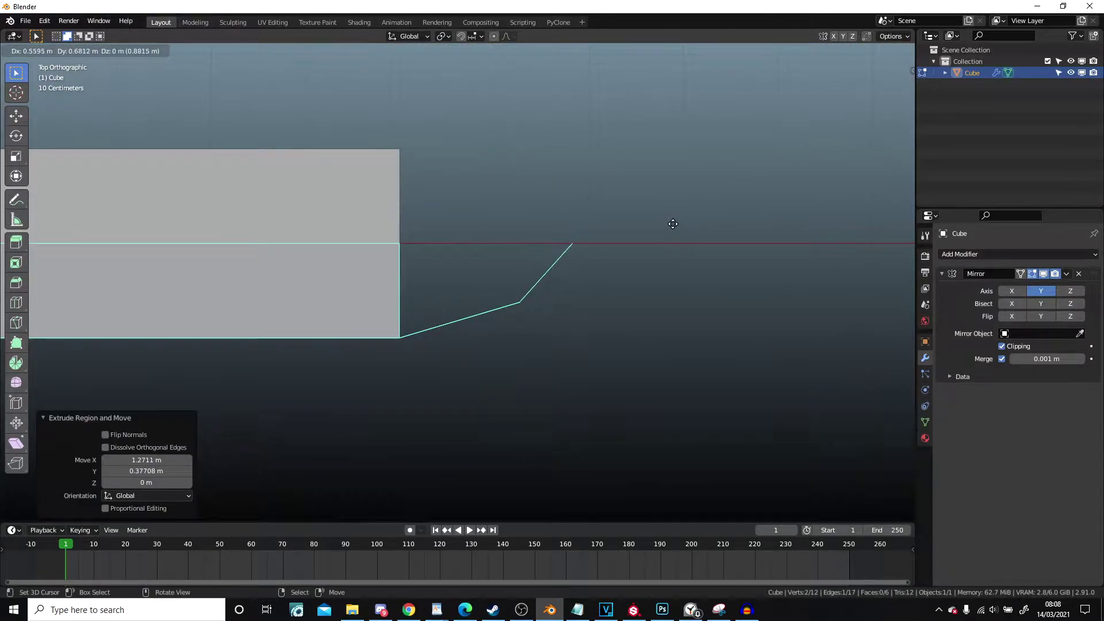
click(673, 224)
mouse_move(610, 276)
middle_down()
mouse_move(538, 192)
mouse_move(574, 268)
middle_up()
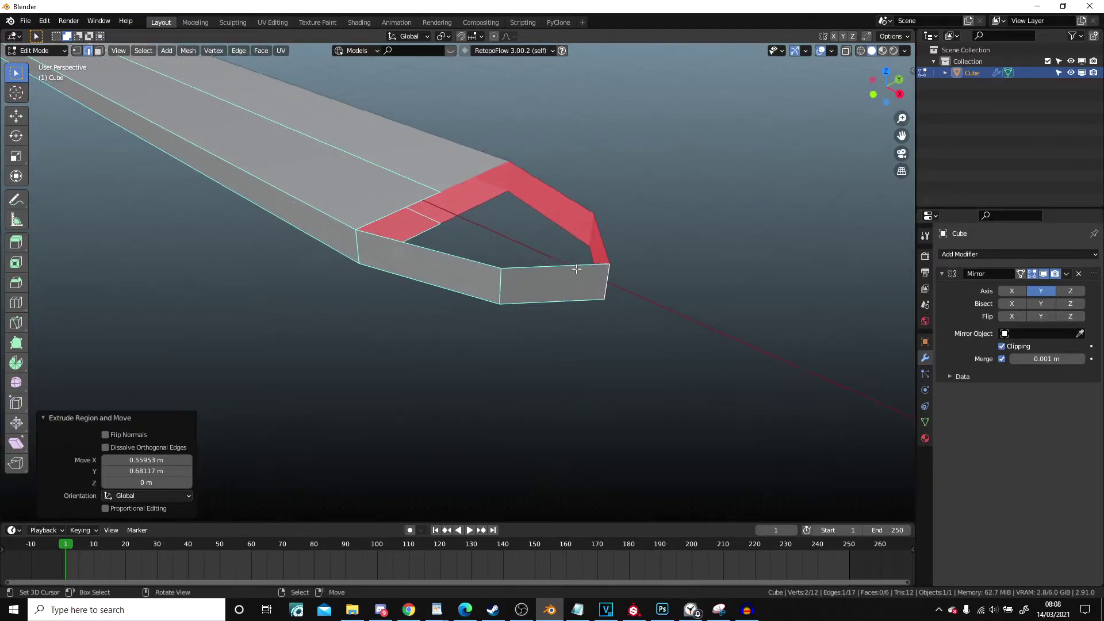
Add a centred lengthwise loop cut along the blade's side
key(Tab)
scroll(434, 229, down, 3)
mouse_move(434, 229)
middle_down()
mouse_move(500, 242)
mouse_move(555, 285)
middle_up()
key(Tab)
key(ctrl+r)
click(567, 264)
right_click(608, 304)
mouse_move(607, 304)
middle_down()
mouse_move(509, 252)
mouse_move(524, 260)
middle_up()
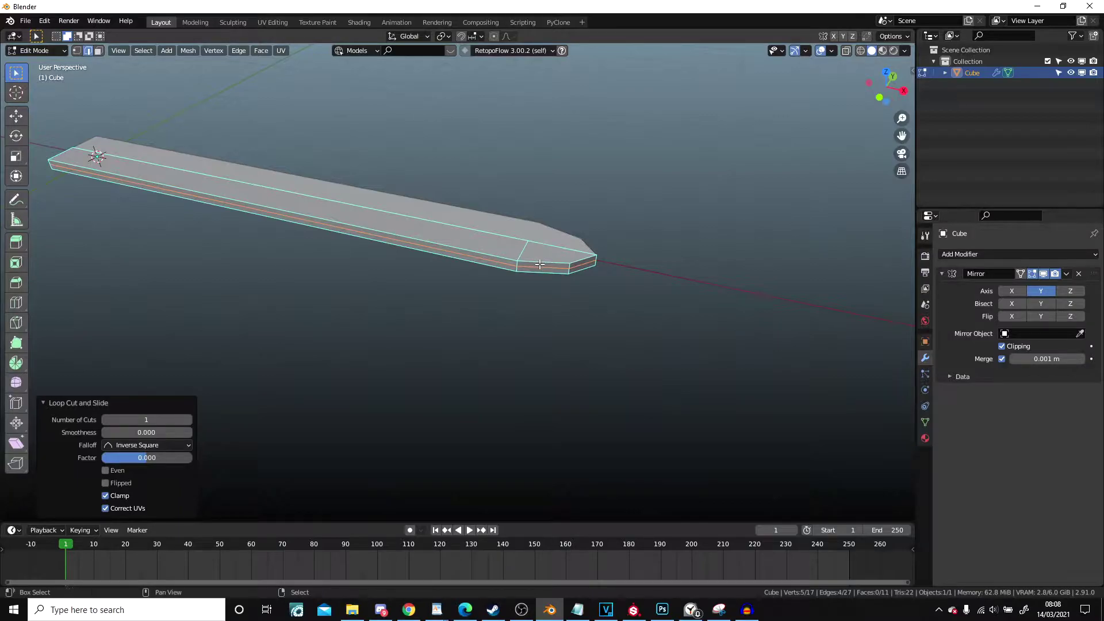
Circle-select the tip vertices and move them about 0.34 m on X and -0.23 m on Y
key(c)
click(555, 247)
key(Escape)
mouse_move(665, 266)
middle_down()
mouse_move(640, 291)
mouse_move(597, 239)
mouse_move(649, 223)
middle_up()
key(g)
key(x)
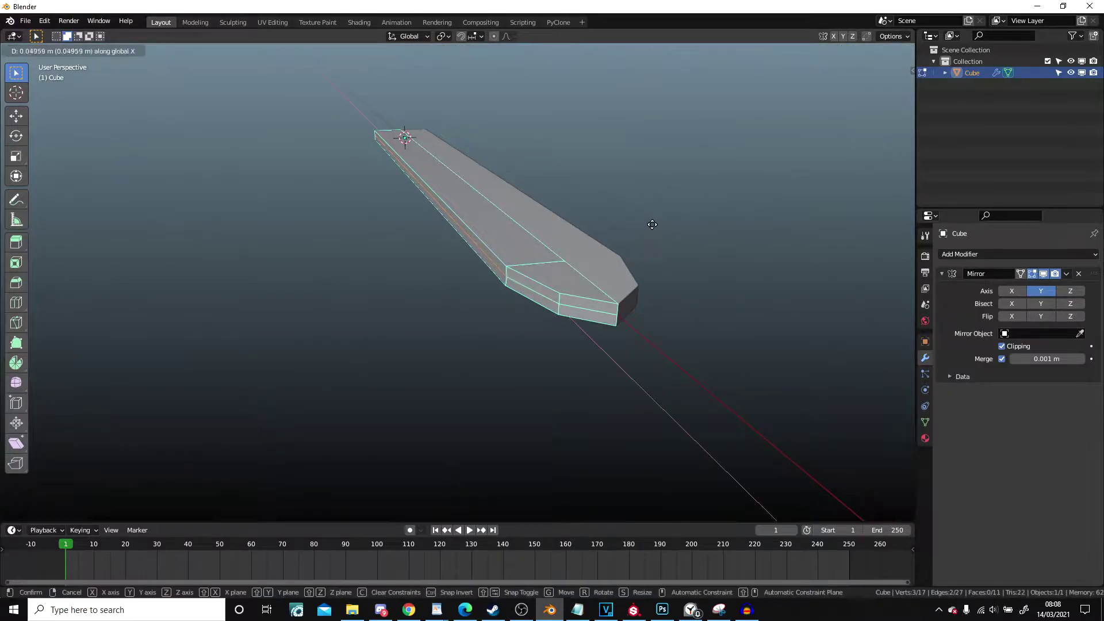
key(y)
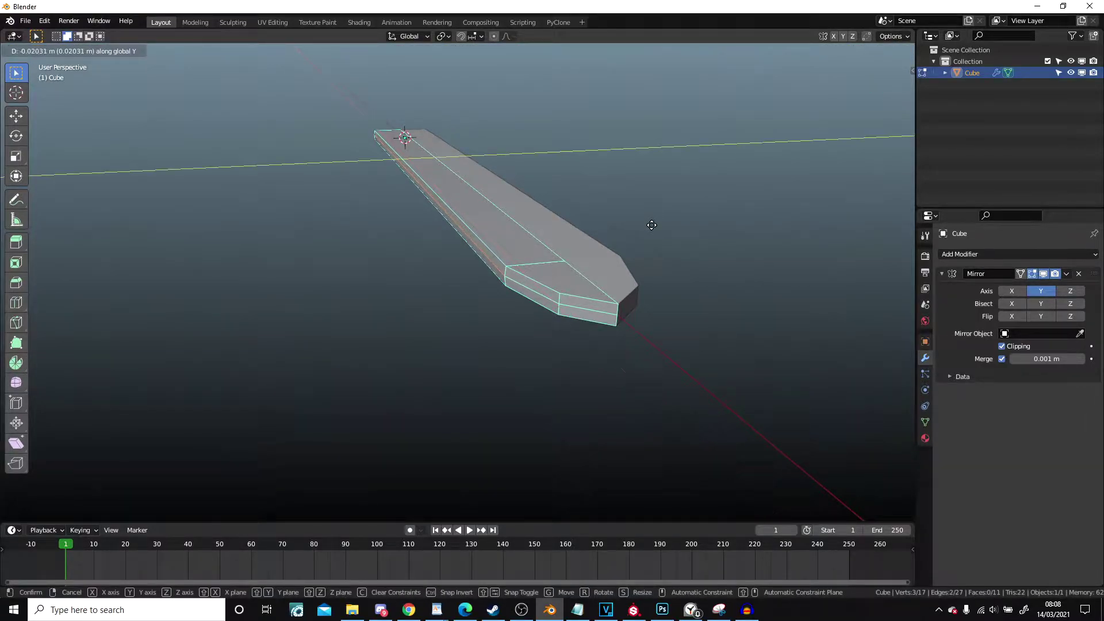
click(639, 233)
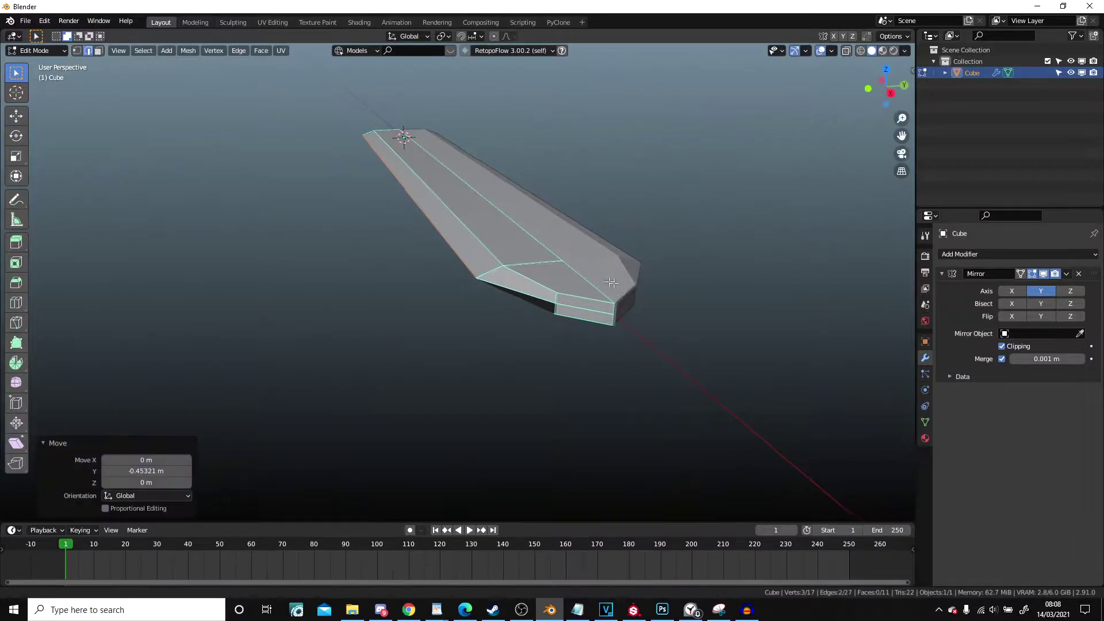
Select a tip edge and reposition it in top view to shape the point
scroll(575, 253, down, 1)
click(540, 271)
key(KP_7)
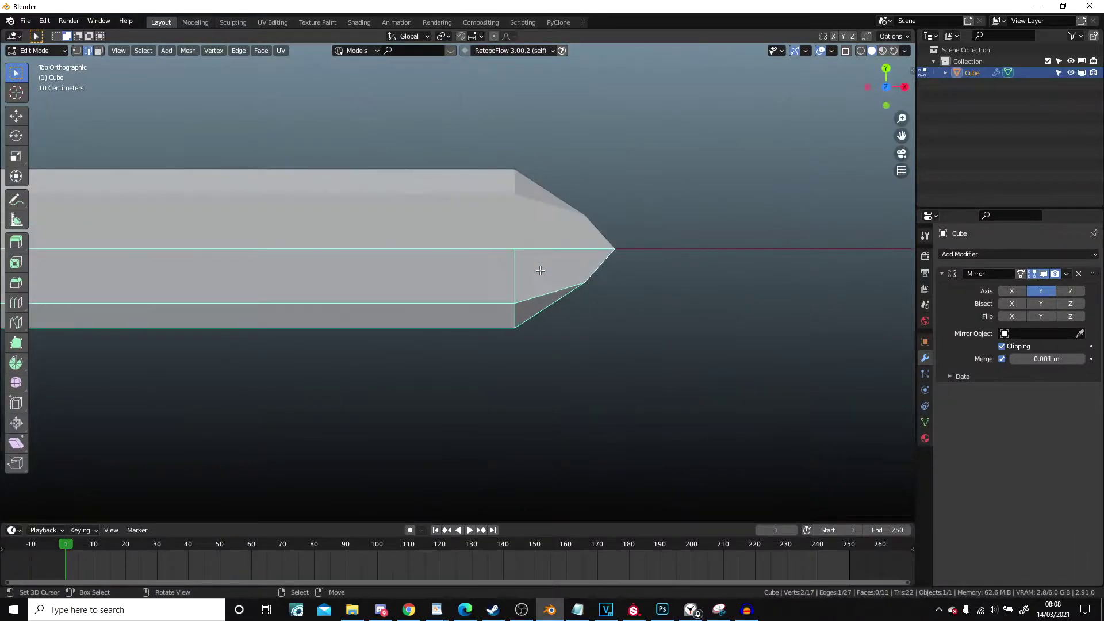
scroll(541, 270, up, 1)
key(g)
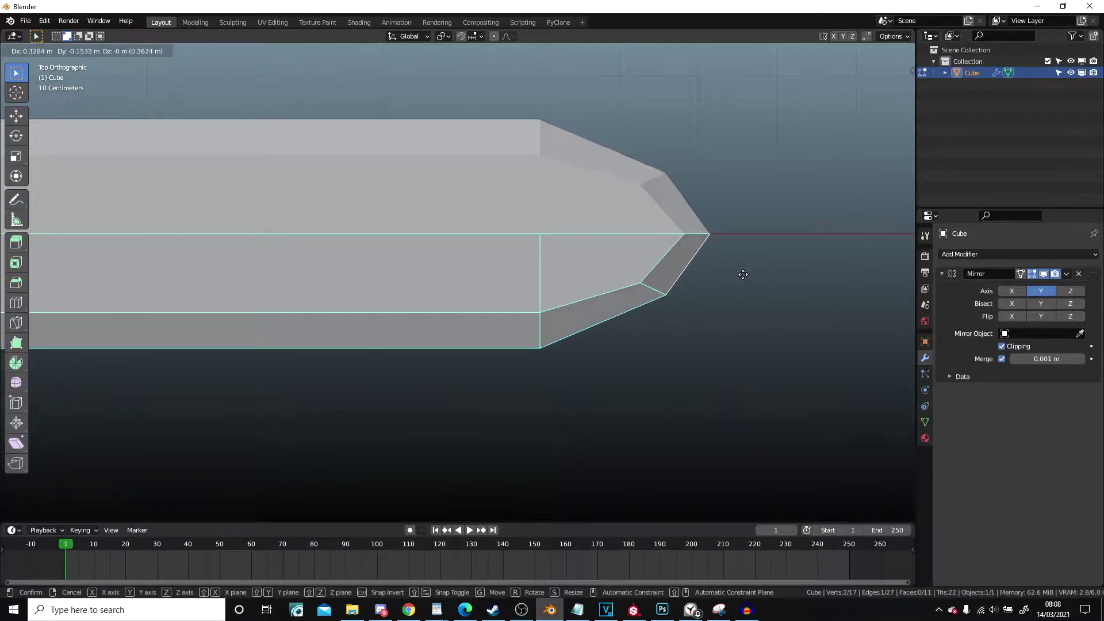
click(741, 277)
Centre the blade, show it in wireframe, and clear the selection
scroll(636, 274, down, 5)
scroll(635, 273, down, 1)
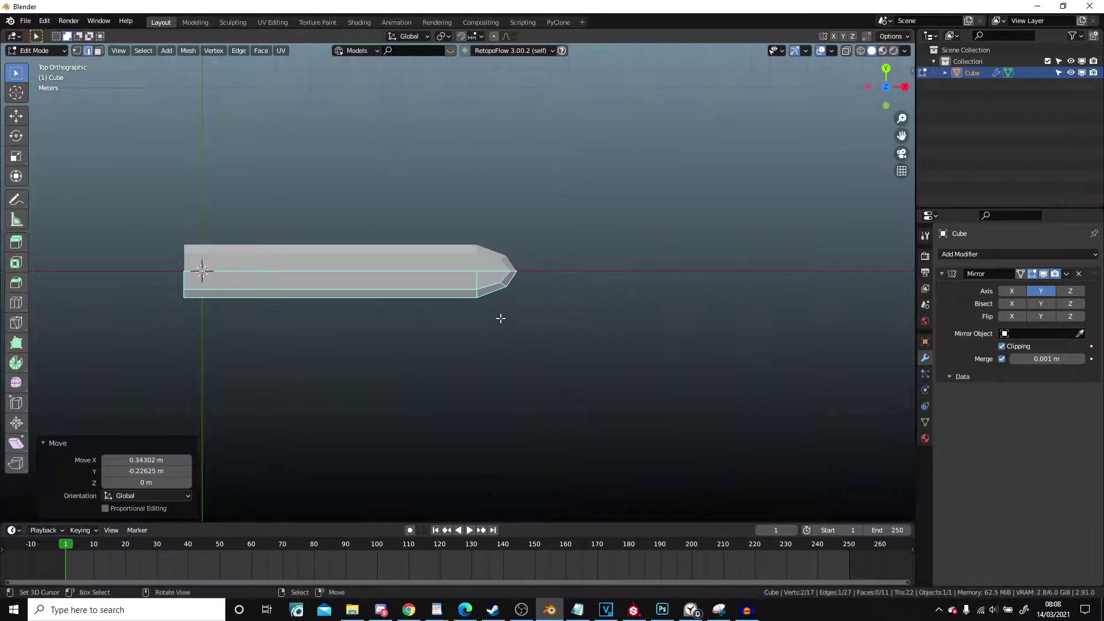
shift+middle_drag(522, 317, 671, 325)
key(a)
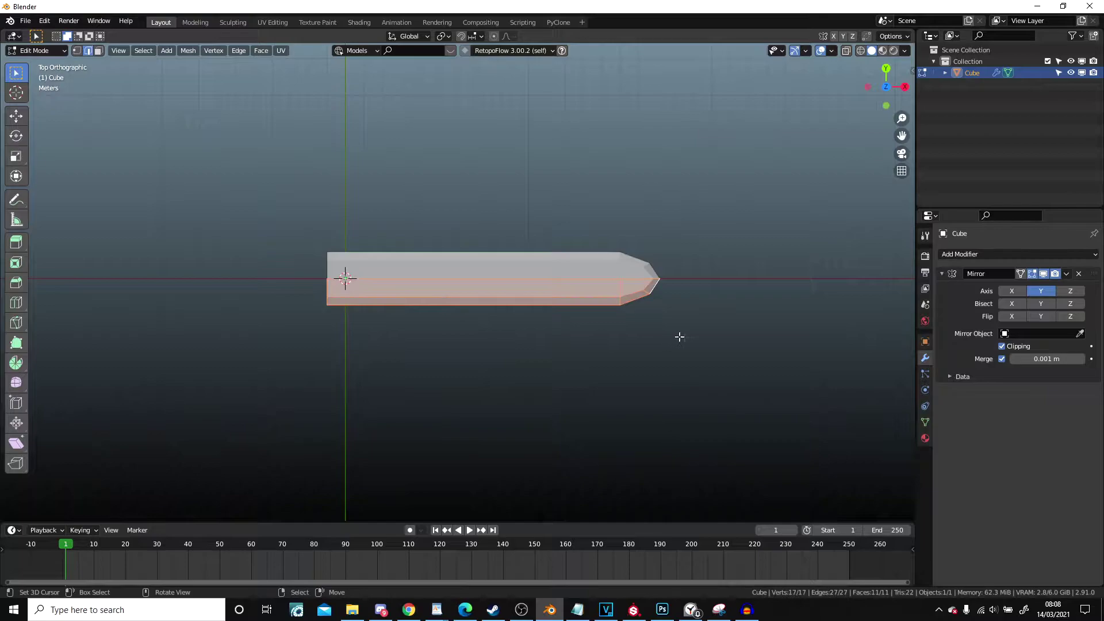
key(z)
click(643, 345)
key(alt+a)
Circle-select the blade tip and scale it down
key(c)
key(Escape)
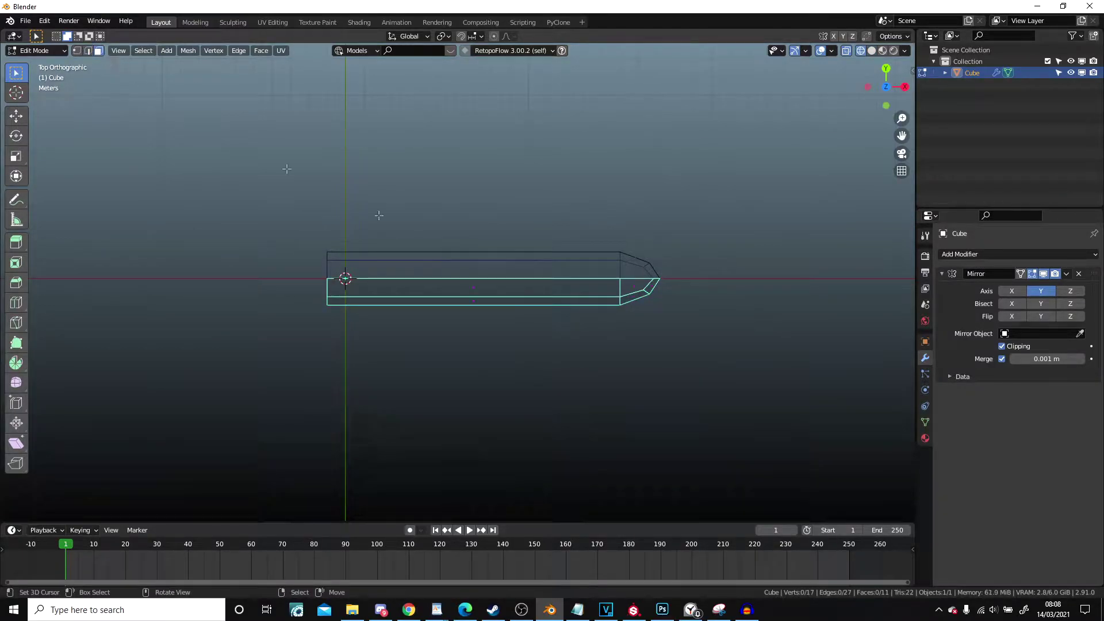
scroll(287, 169, down, 4)
key(c)
click(560, 288)
key(Escape)
scroll(711, 353, up, 5)
key(s)
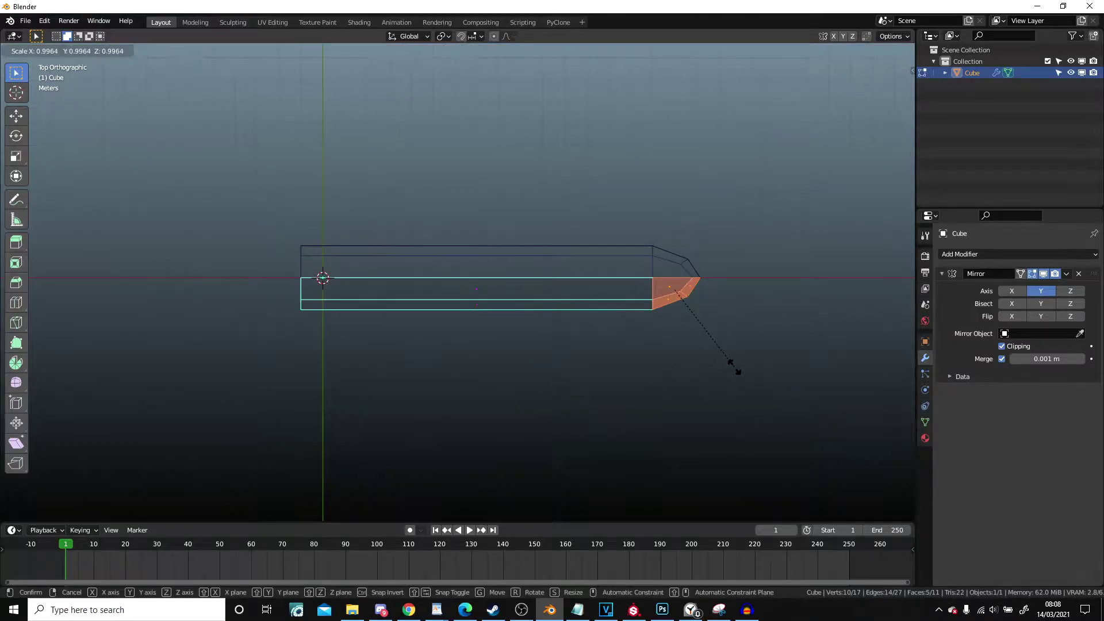
click(687, 346)
Try moving the tip, then cancel, leaving the mesh unchanged
key(z)
click(622, 349)
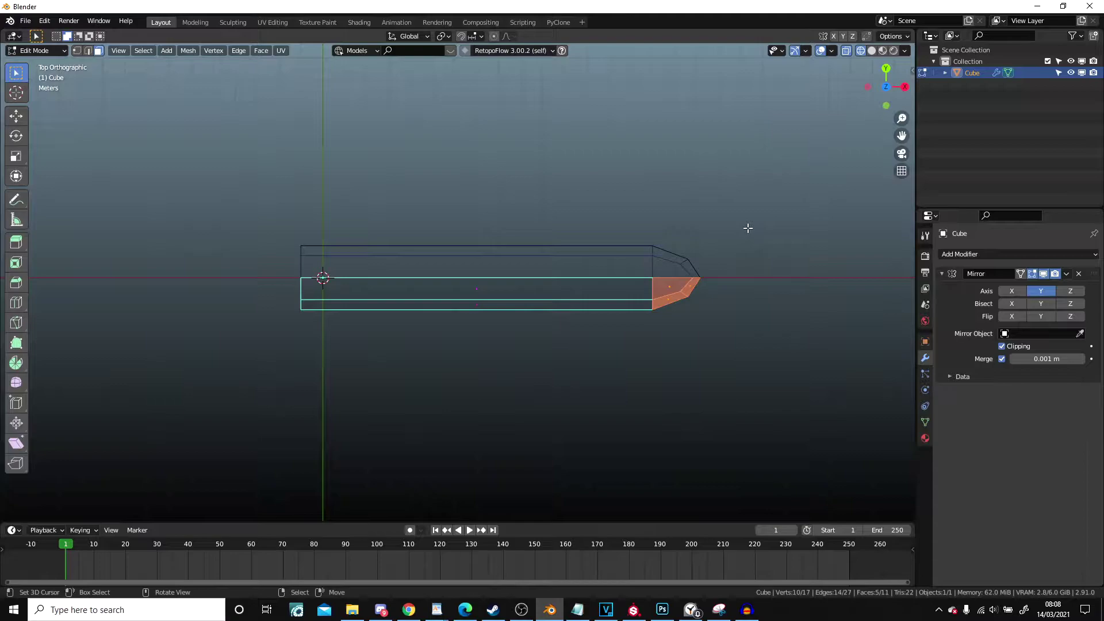
key(g)
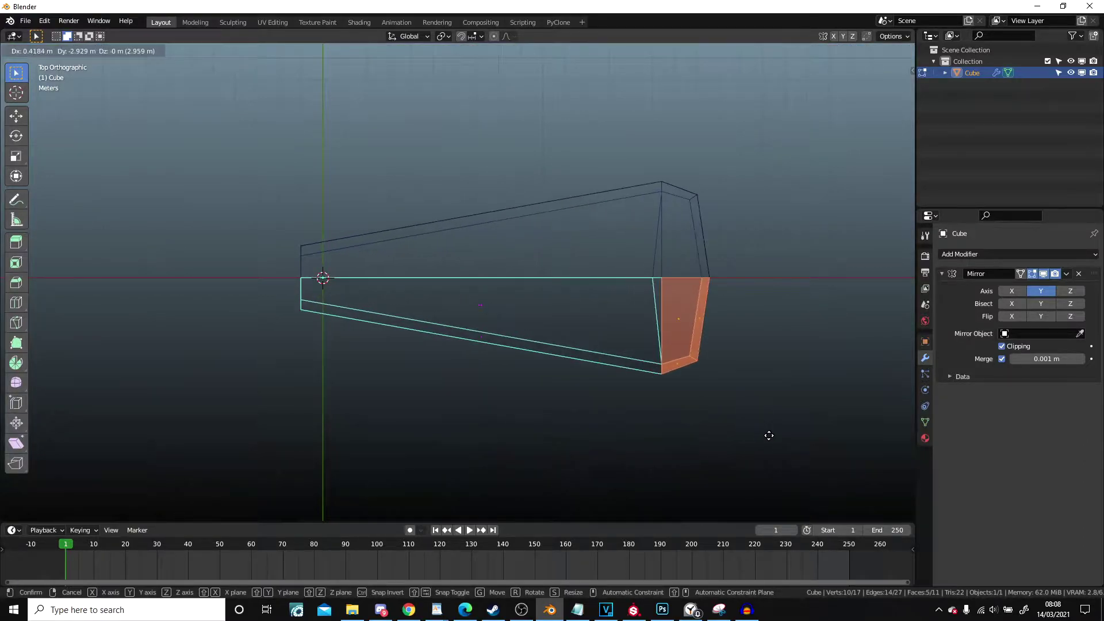
right_click(826, 339)
key(z)
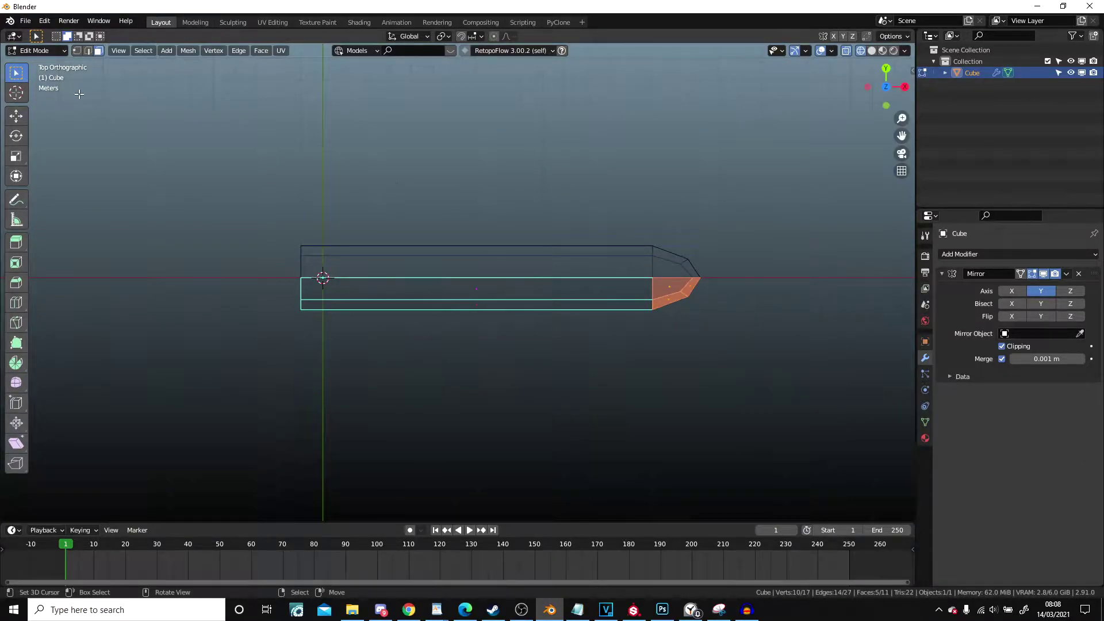
In vertex mode, select the tip vertices and scale them while excluding the X axis
click(78, 50)
key(c)
click(726, 254)
key(Escape)
key(s)
key(Escape)
key(s)
key(Escape)
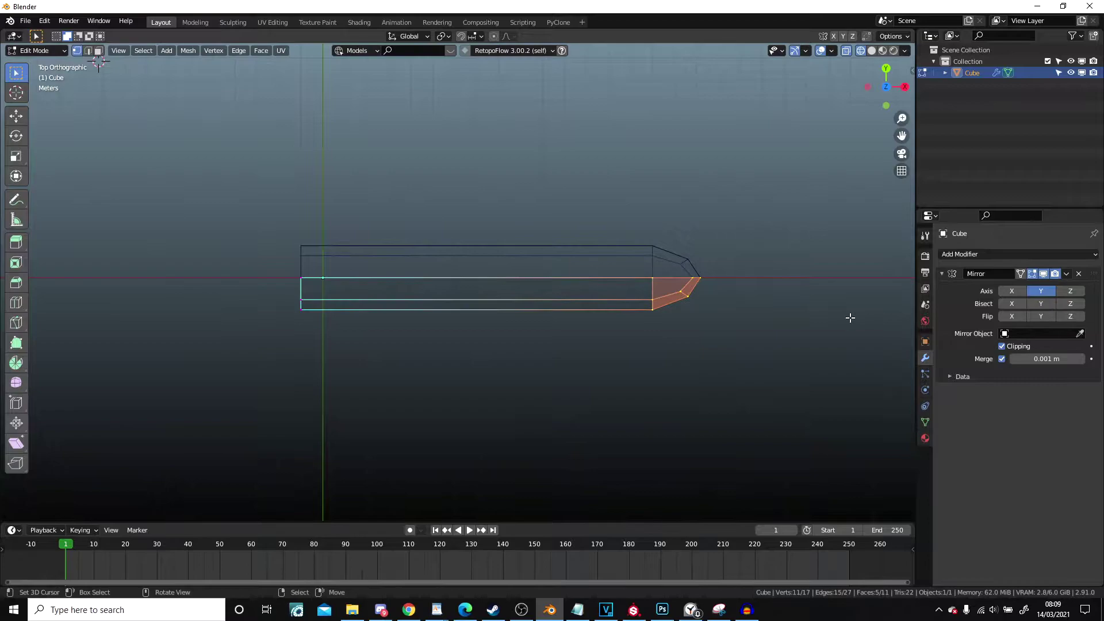
key(s)
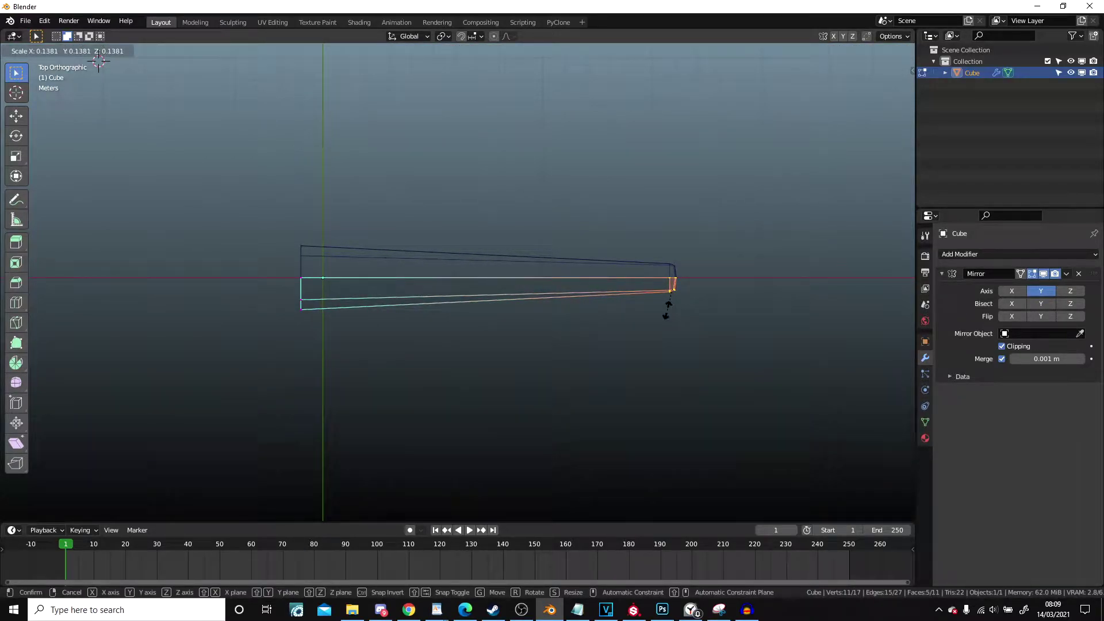
key(shift+x)
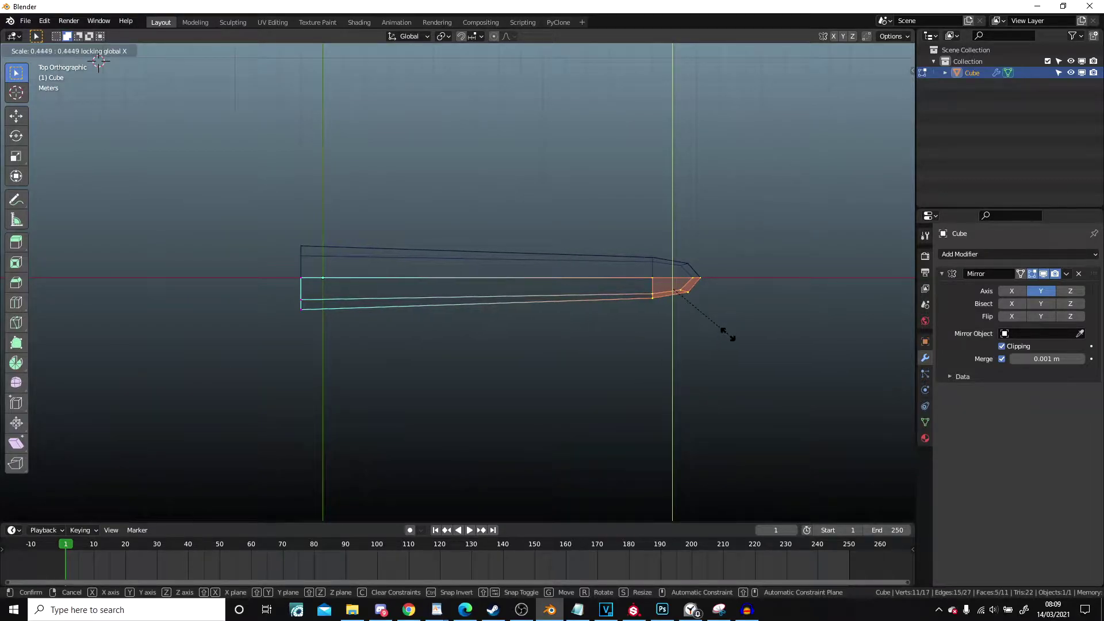
click(716, 328)
Scale the tip's end vertices down to 0.355 in Y and Z
shift+middle_drag(745, 311, 572, 286)
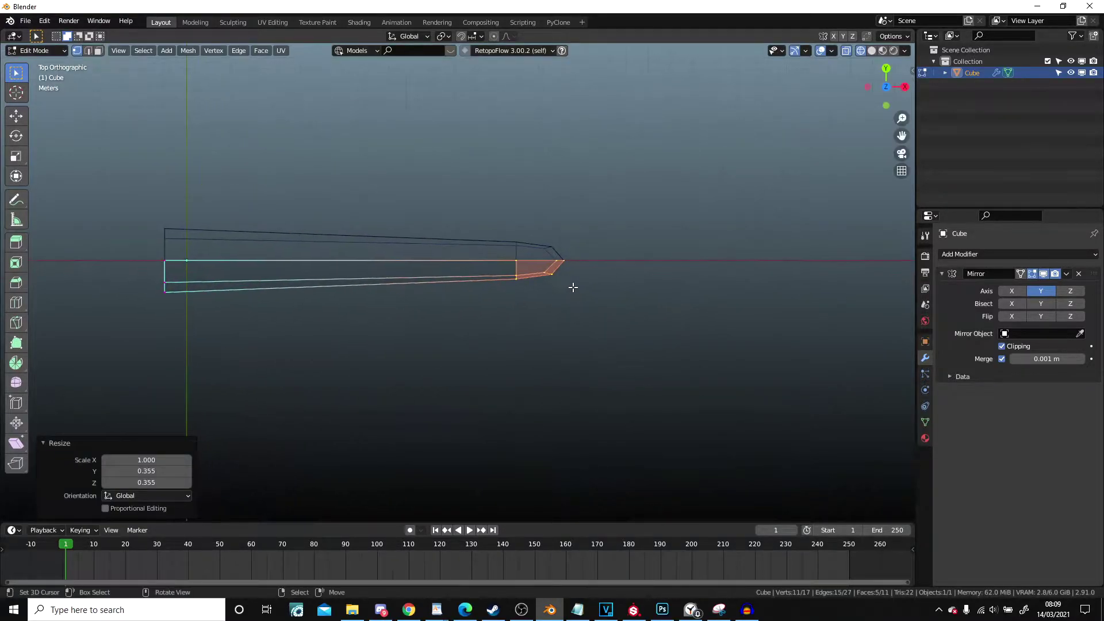
scroll(572, 286, up, 4)
key(c)
key(s)
key(z)
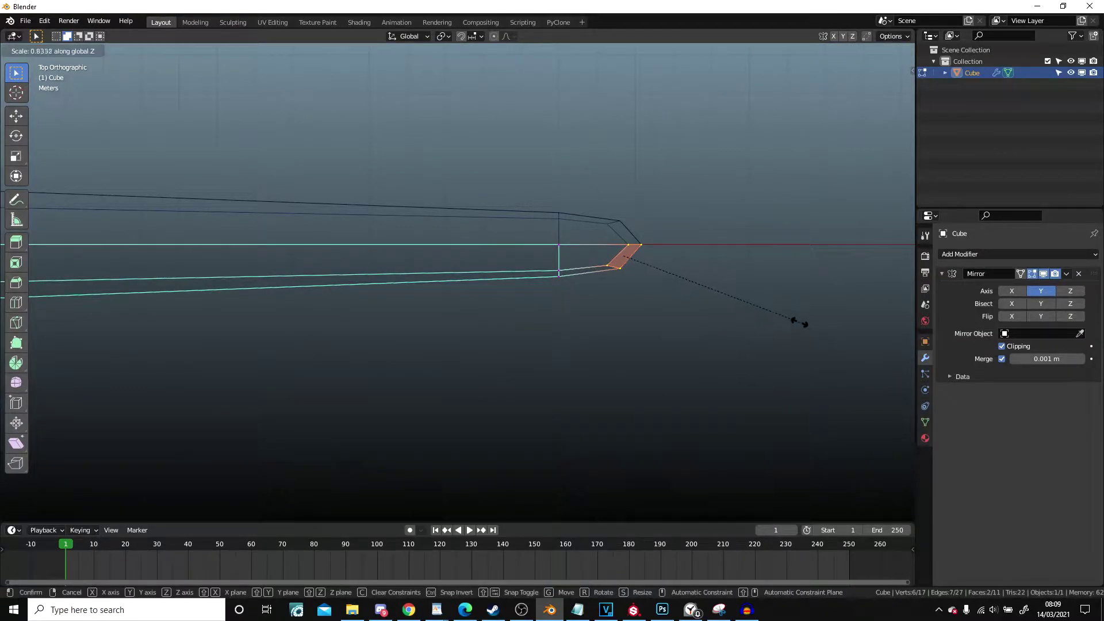
key(x)
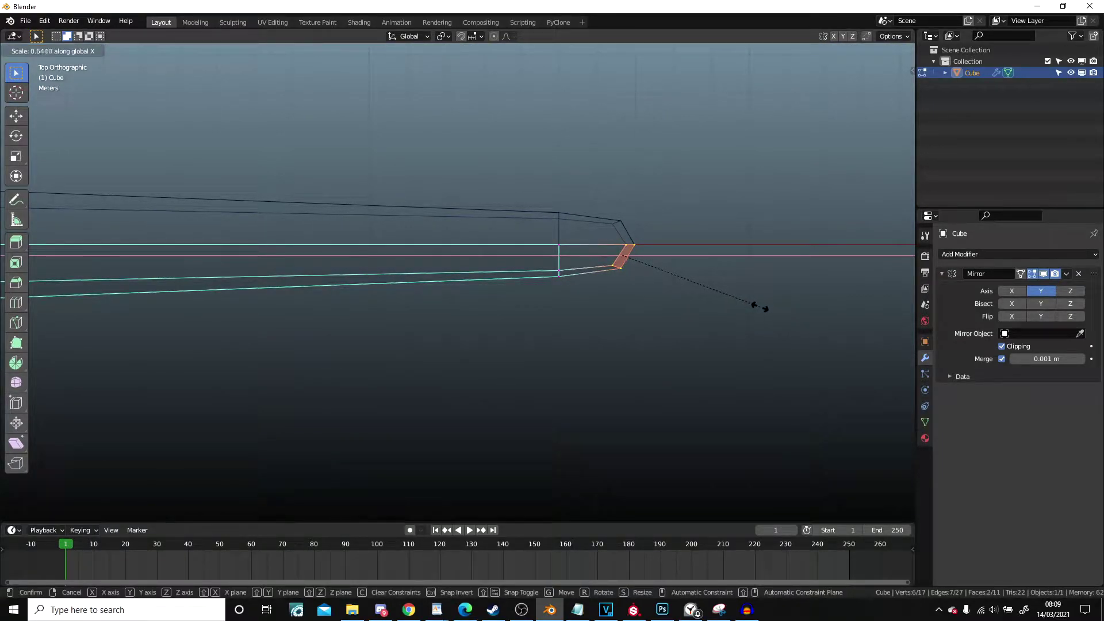
key(y)
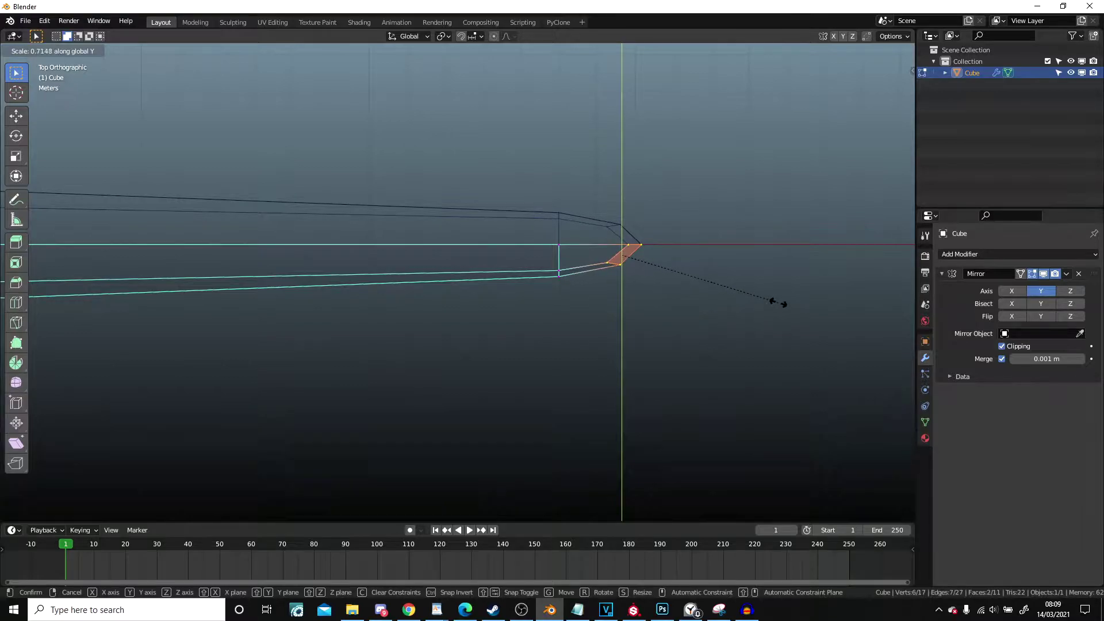
click(780, 304)
Inspect the tapered blade in Object Mode perspective, then resume editing
key(Tab)
mouse_move(771, 308)
middle_down()
mouse_move(574, 186)
mouse_move(573, 220)
mouse_move(568, 185)
mouse_move(542, 264)
mouse_move(623, 254)
mouse_move(499, 284)
middle_up()
key(Tab)
scroll(543, 264, up, 5)
Inspect the blade tip up close, selecting edges and faces near it, then review the whole blade
scroll(537, 246, up, 5)
middle_drag(537, 247, 352, 288)
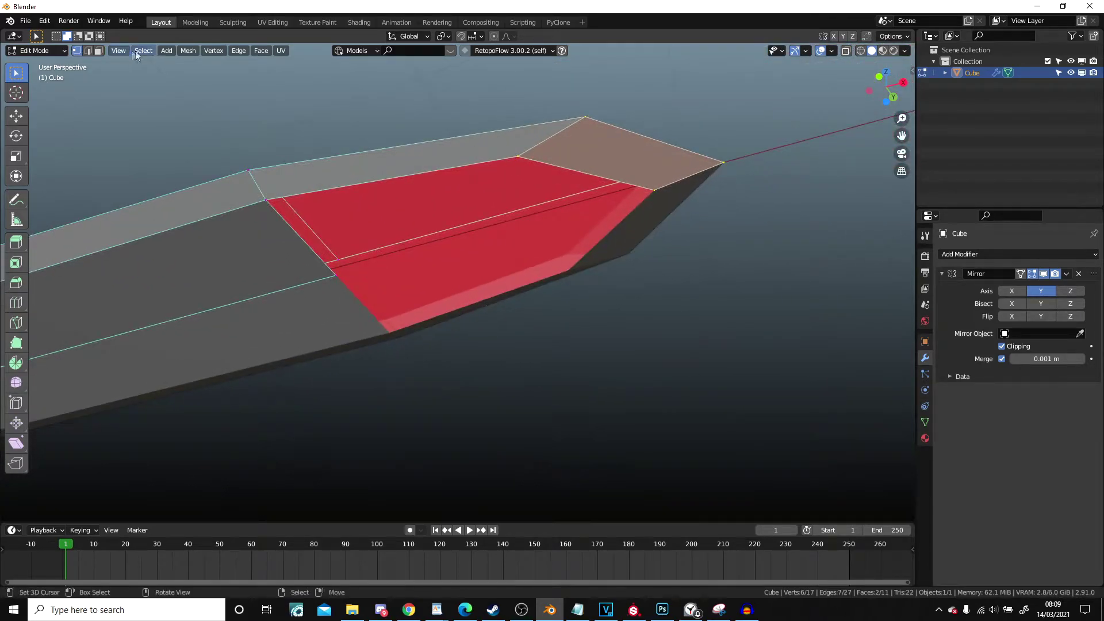
click(603, 170)
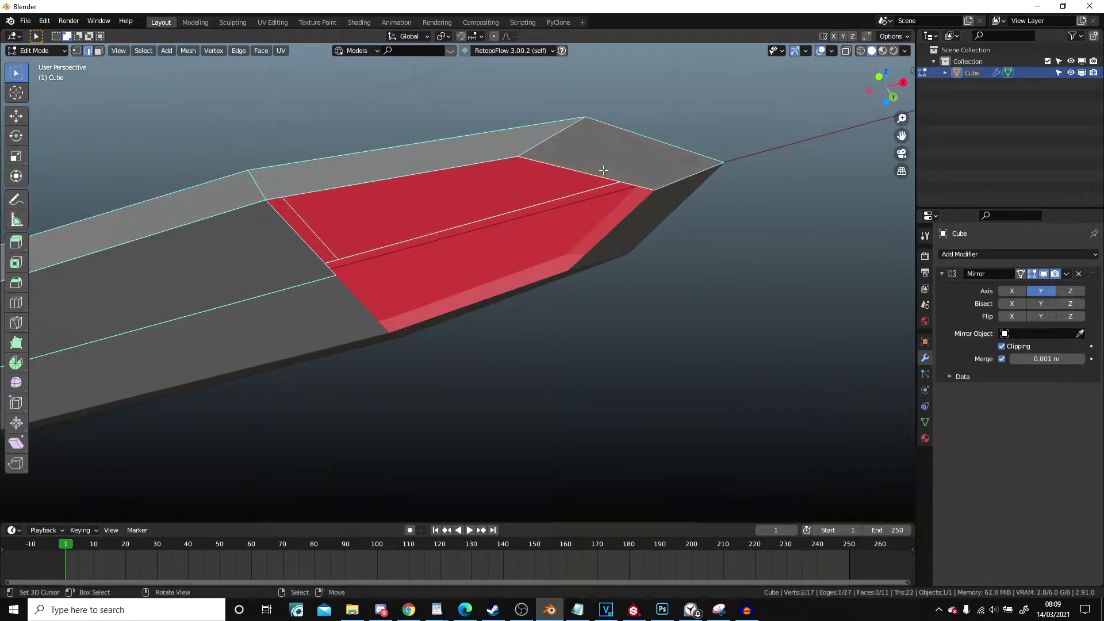
click(300, 234)
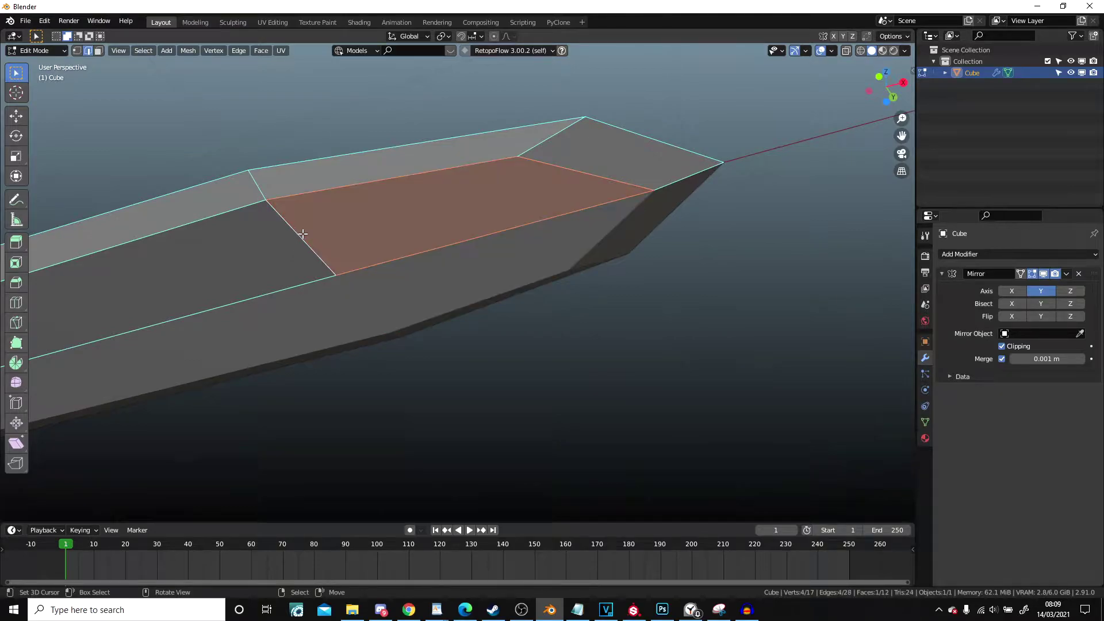
key(Tab)
scroll(345, 242, down, 5)
mouse_move(371, 247)
middle_down()
mouse_move(420, 98)
mouse_move(440, 302)
middle_up()
scroll(426, 136, up, 3)
key(Tab)
Move the blade-tip edge to a new position in top view and check the shape
click(548, 355)
key(KP_7)
key(g)
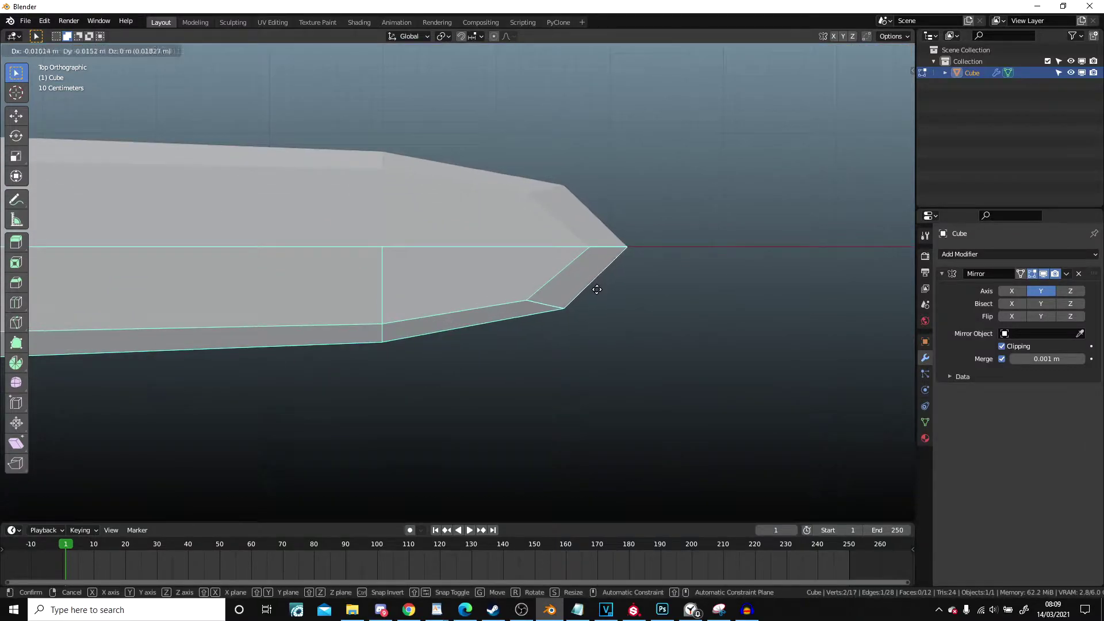
click(586, 298)
key(Tab)
scroll(586, 299, down, 5)
scroll(585, 299, down, 3)
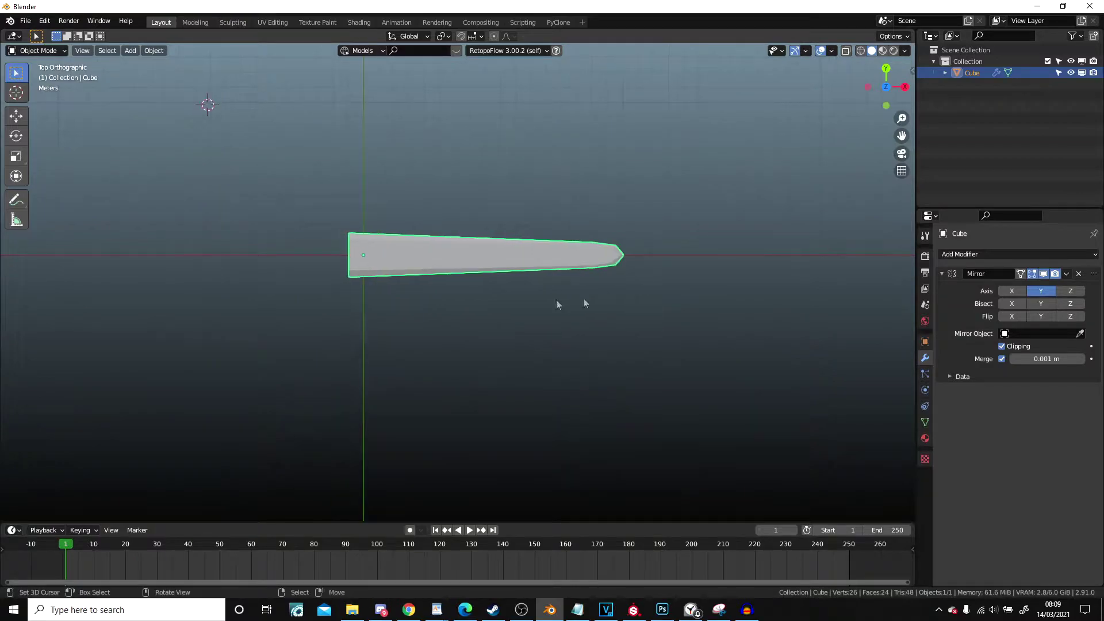
ctrl+scroll(585, 303, up, 5)
middle_drag(550, 340, 619, 232)
scroll(619, 232, up, 3)
scroll(554, 259, up, 2)
key(Tab)
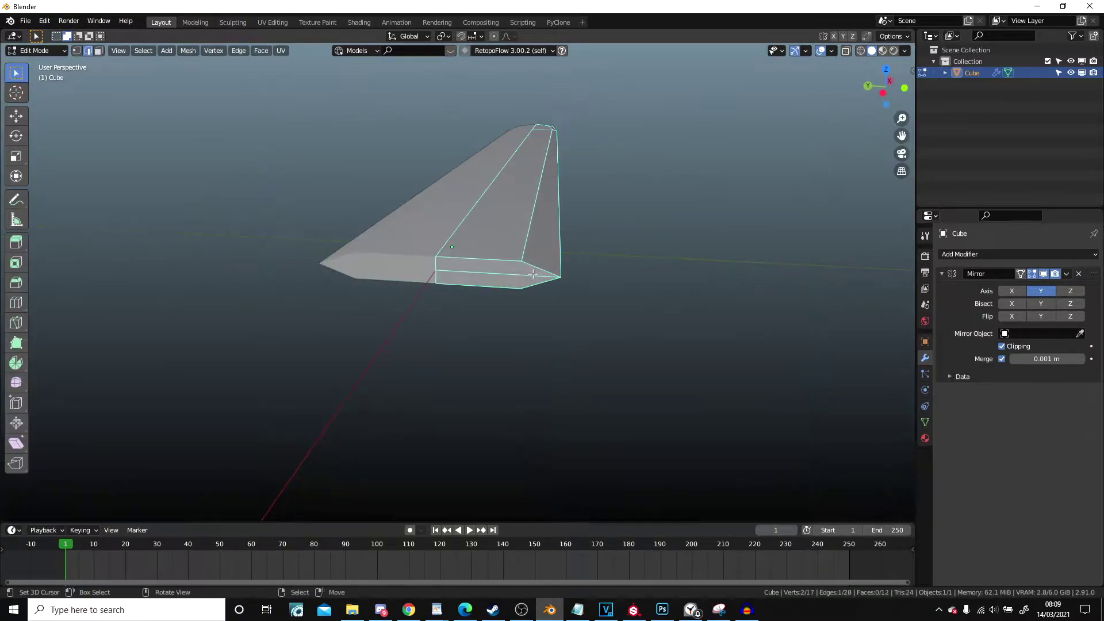
Delete the two front bevel faces at the blade tip
click(98, 51)
scroll(460, 259, up, 2)
click(500, 190)
click(478, 262)
key(x)
click(468, 285)
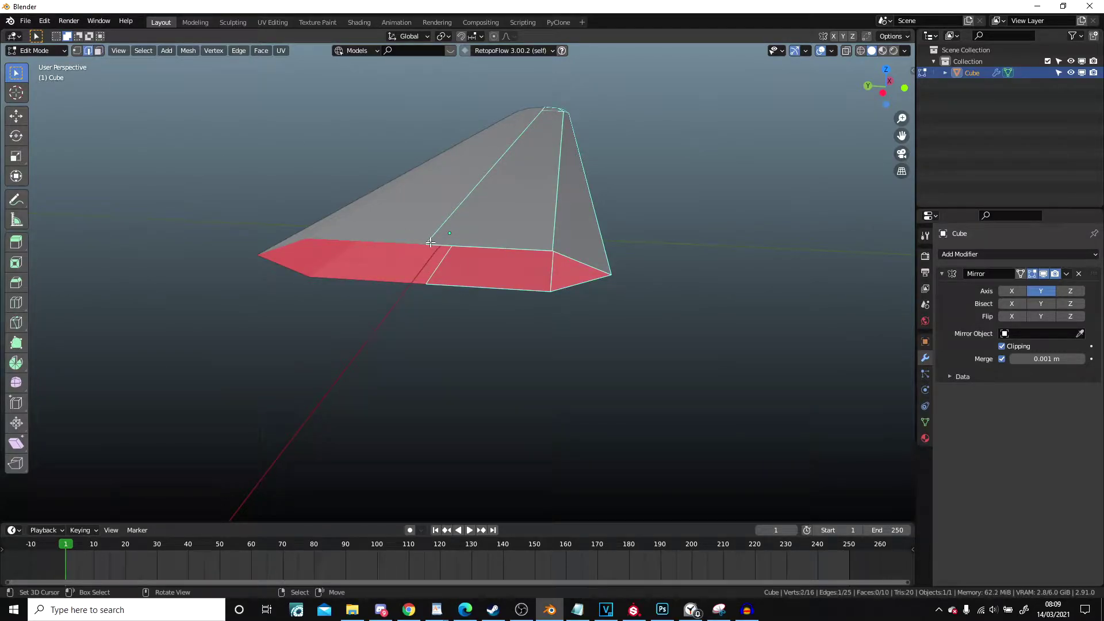
middle_drag(437, 244, 562, 266)
Move the tip geometry along Z and scale the tip edges to 1.345 along Z
key(g)
key(z)
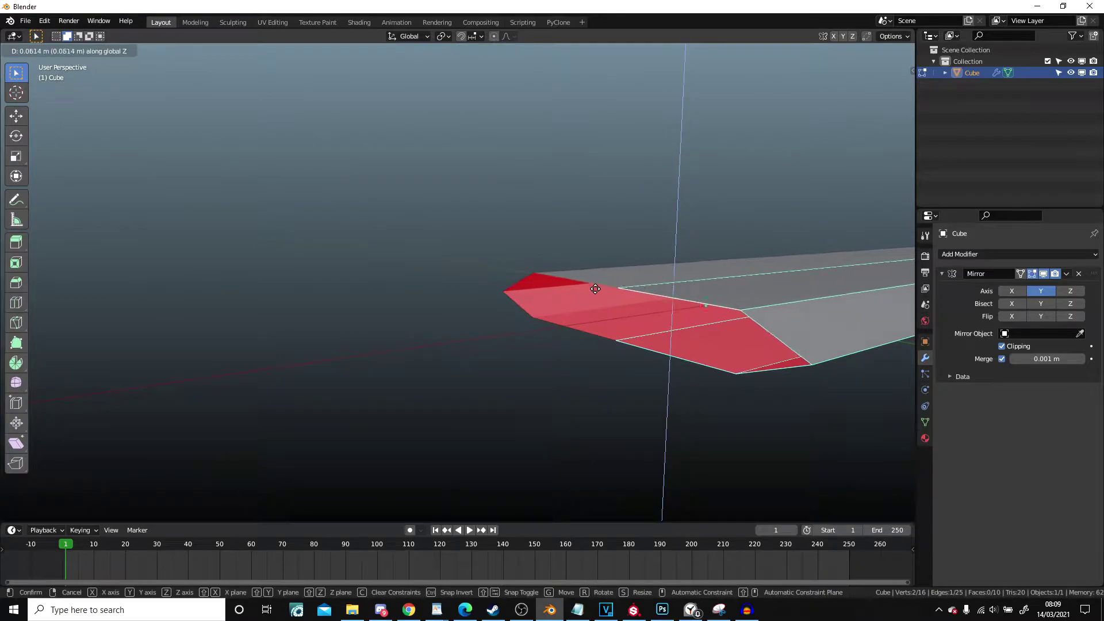
click(595, 285)
middle_drag(595, 285, 441, 237)
shift+click(563, 271)
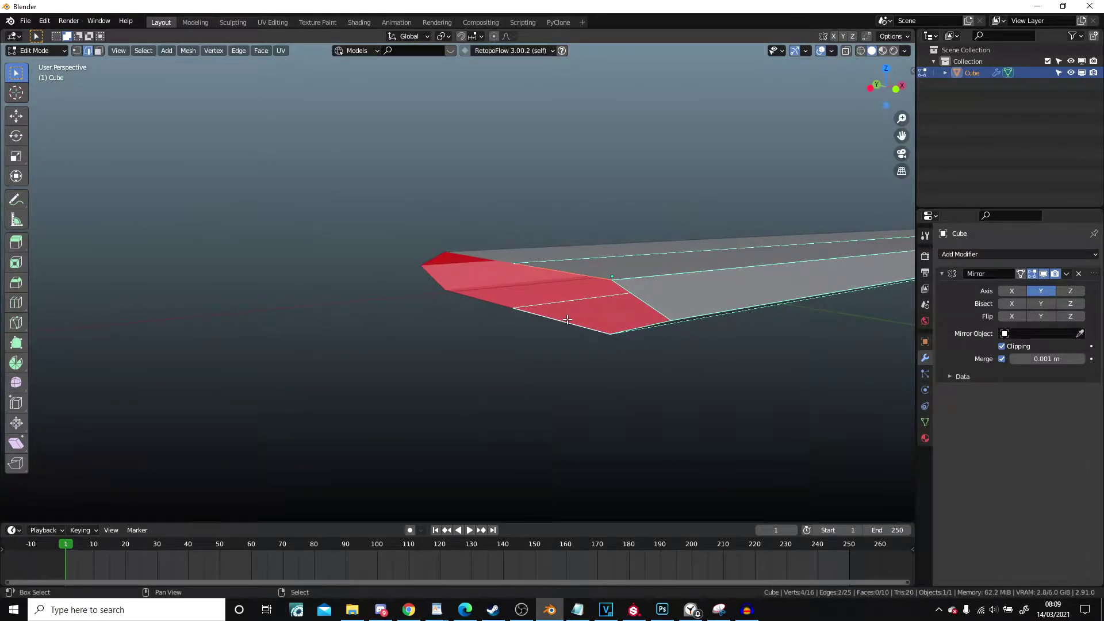
key(s)
key(z)
click(635, 370)
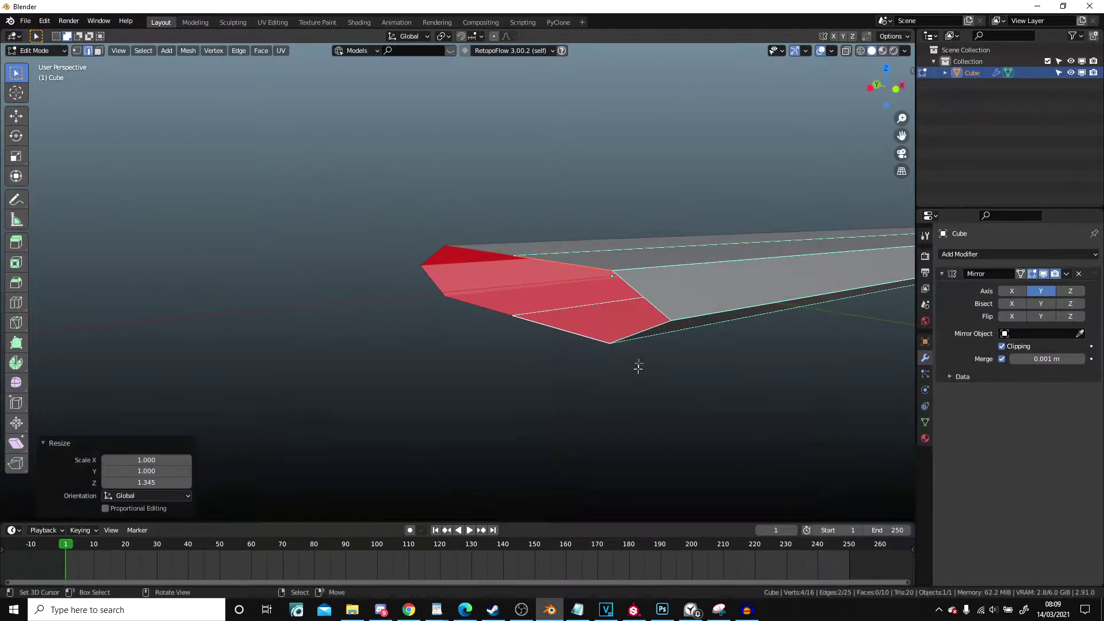
Orbit the blade upright to review the reshaped tip
scroll(641, 362, down, 5)
mouse_move(646, 354)
middle_down()
mouse_move(736, 305)
mouse_move(715, 316)
mouse_move(412, 281)
mouse_move(561, 288)
mouse_move(498, 321)
mouse_move(555, 324)
middle_up()
key(Tab)
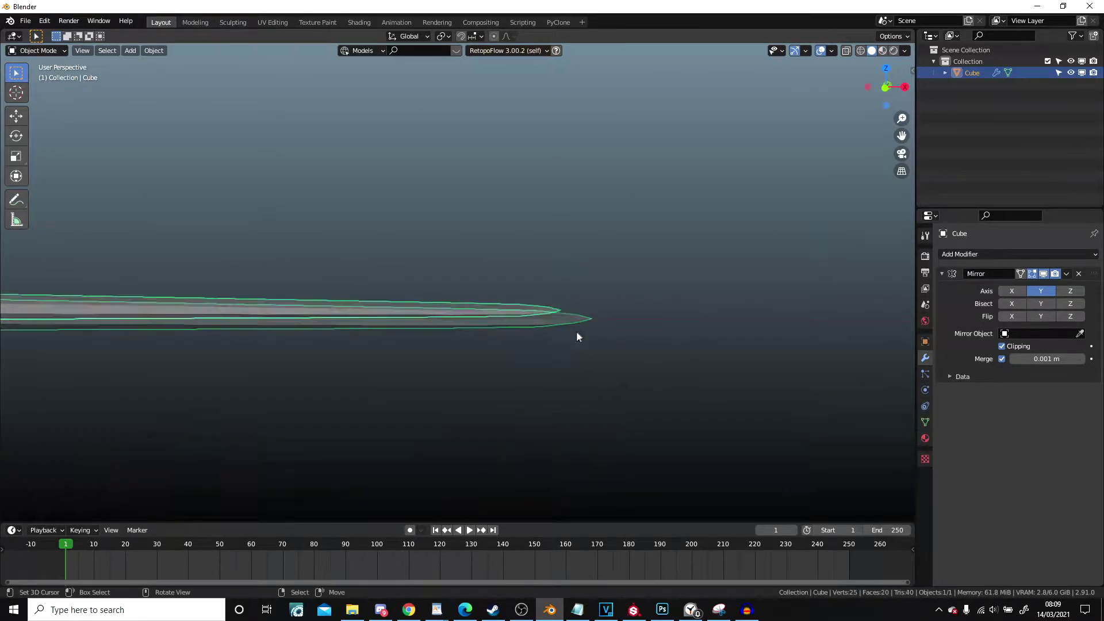
scroll(577, 333, down, 3)
mouse_move(358, 323)
middle_down()
mouse_move(353, 363)
mouse_move(447, 327)
mouse_move(491, 293)
middle_up()
key(Tab)
scroll(491, 296, up, 2)
Add a lengthwise edge loop along the blade with a loop cut
key(ctrl+r)
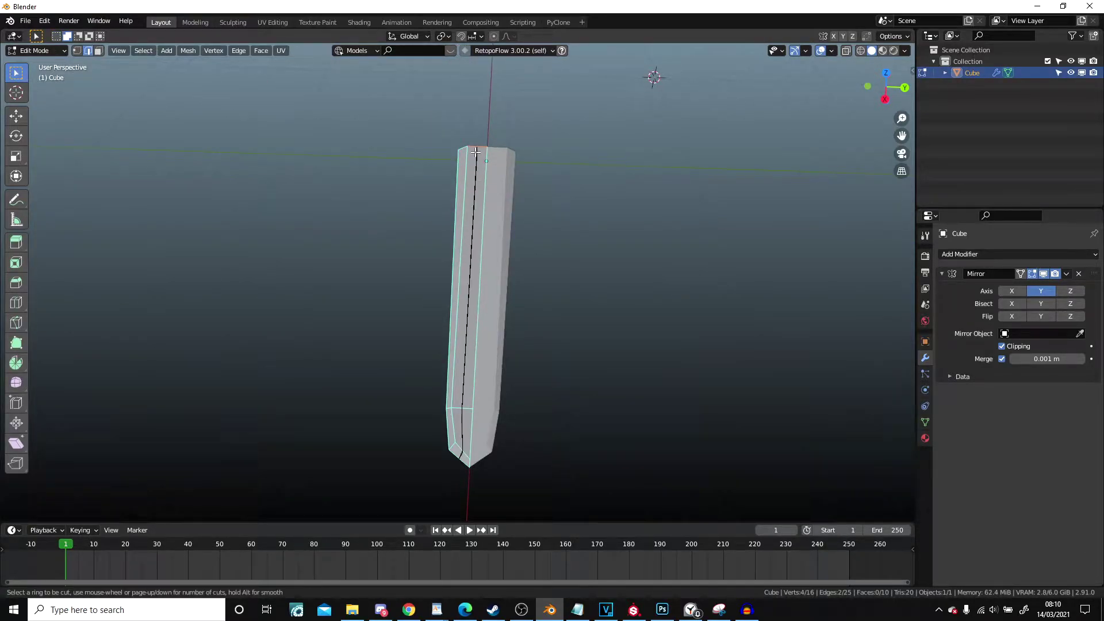
click(477, 151)
click(483, 153)
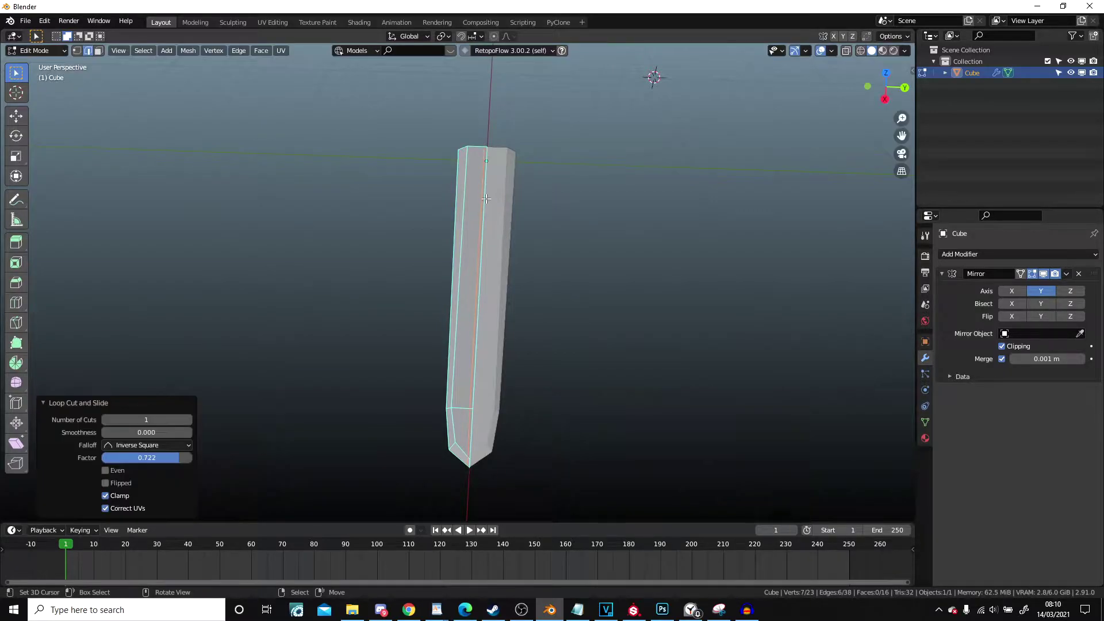
scroll(483, 153, up, 2)
scroll(483, 153, up, 1)
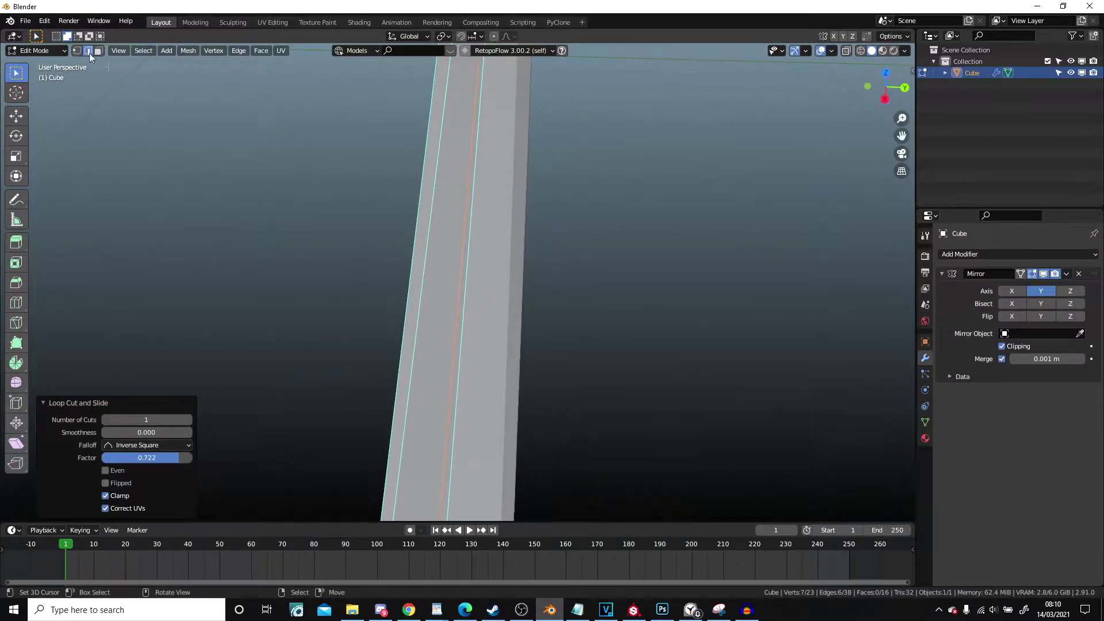
scroll(455, 345, down, 3)
scroll(455, 346, up, 1)
Cut another edge loop near the blade's end and slide the lengthwise loop into place
key(ctrl+r)
click(451, 428)
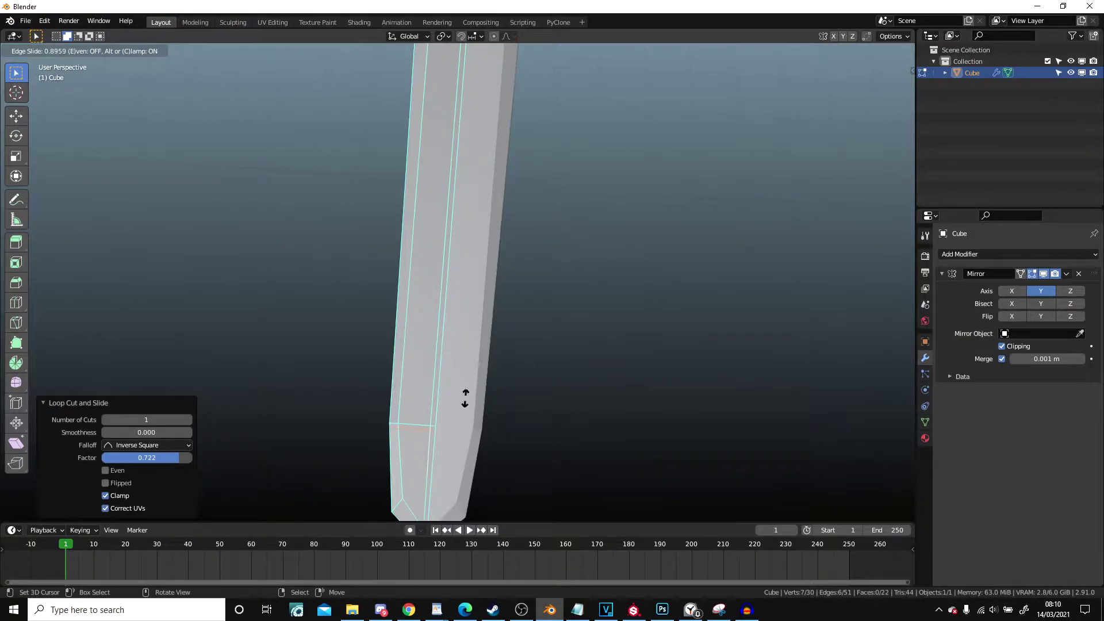
click(464, 403)
alt+click(433, 366)
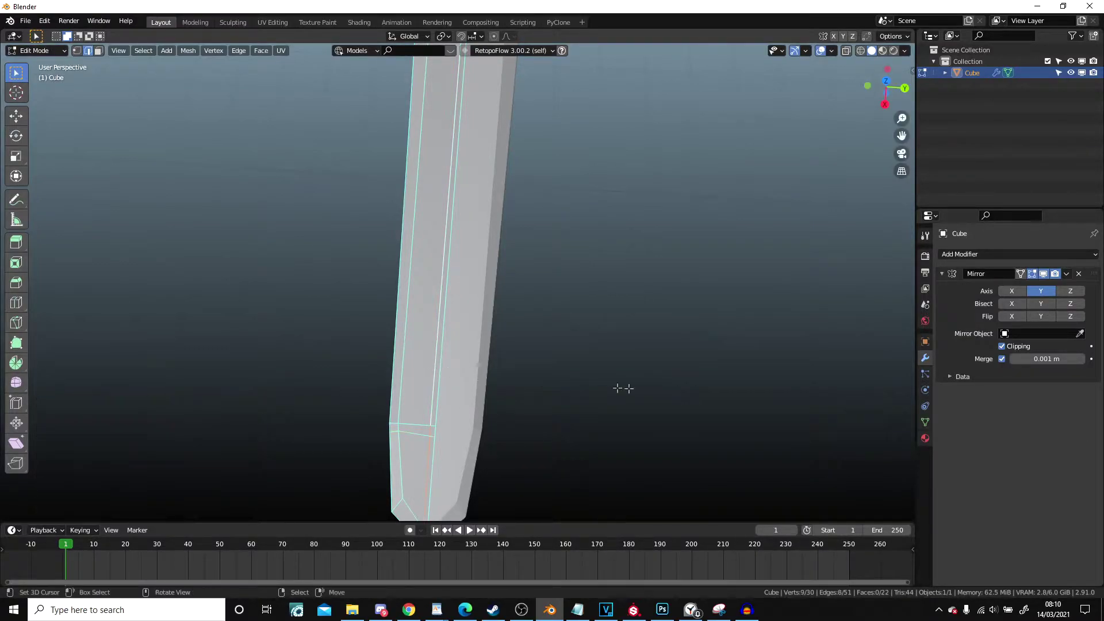
key(g)
key(g)
click(632, 389)
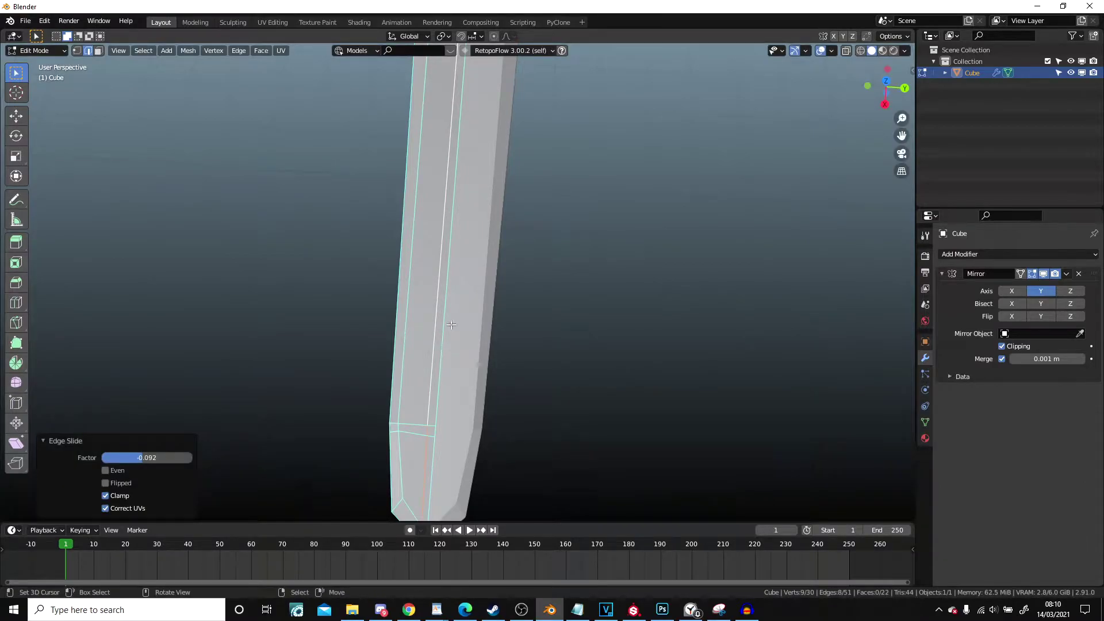
scroll(452, 325, down, 2)
Lower an edge near the tip by -0.2186 m along Z to form the bevel
click(493, 177)
shift+scroll(493, 178, up, 3)
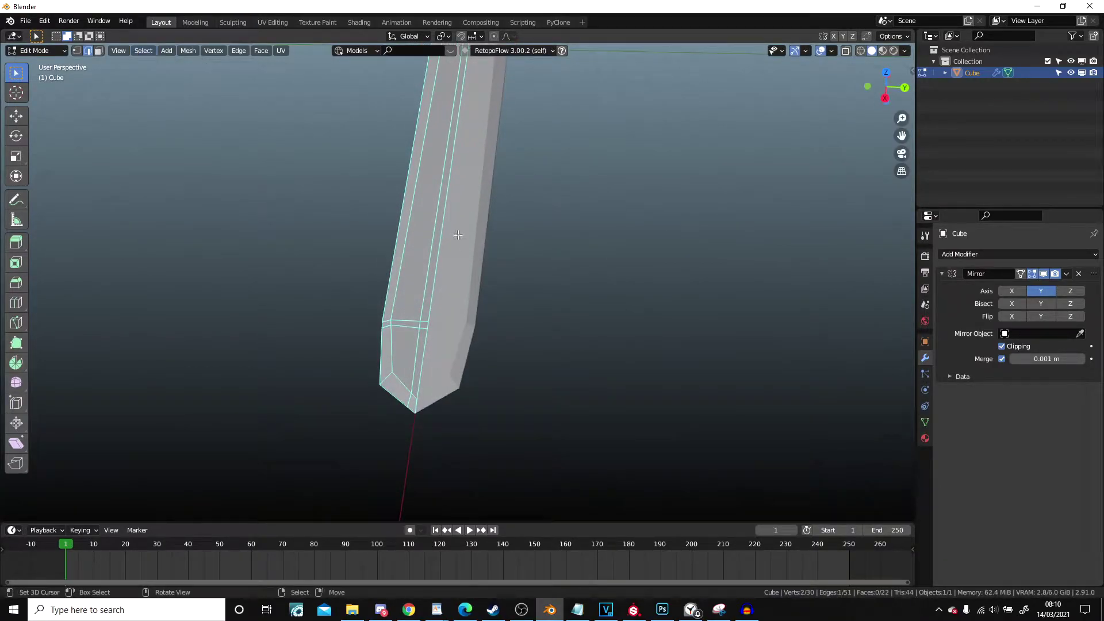
middle_drag(438, 232, 548, 173)
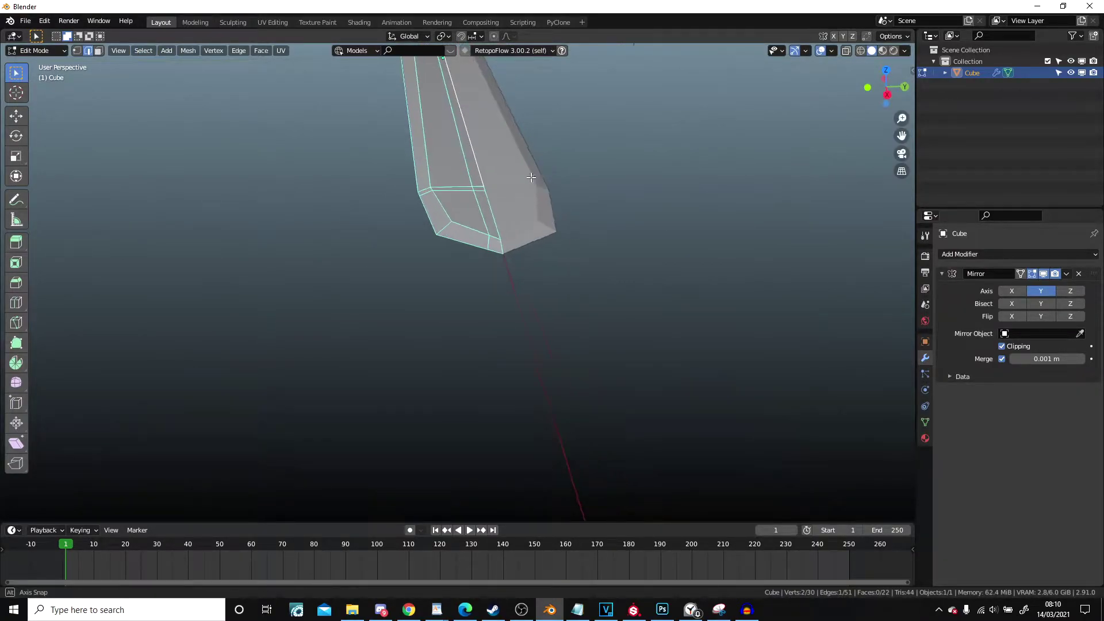
scroll(545, 185, up, 5)
key(g)
key(z)
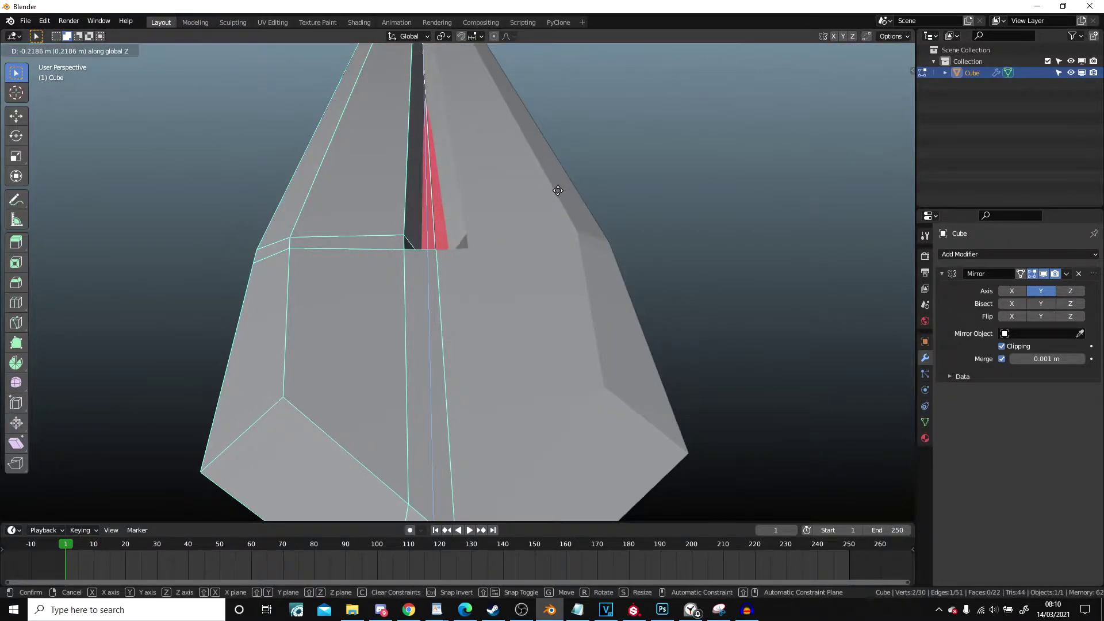
click(560, 177)
scroll(558, 176, down, 3)
mouse_move(557, 175)
middle_down()
mouse_move(577, 120)
mouse_move(552, 217)
middle_up()
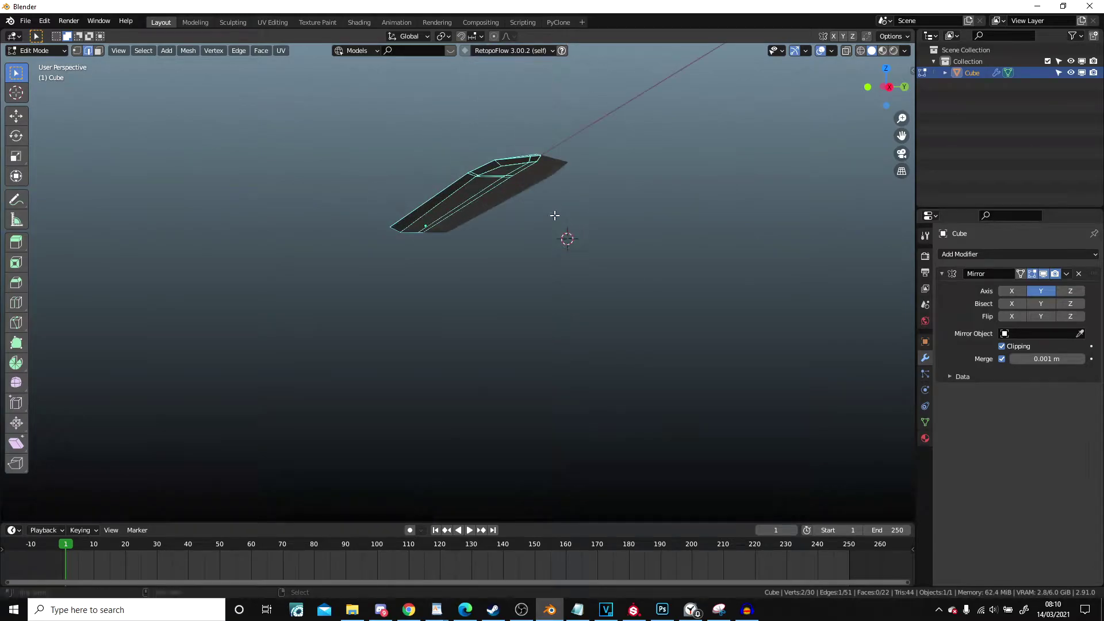
key(KP_1)
In wireframe X-ray, box-select and delete the blade's lower vertices
key(z)
click(420, 225)
click(77, 51)
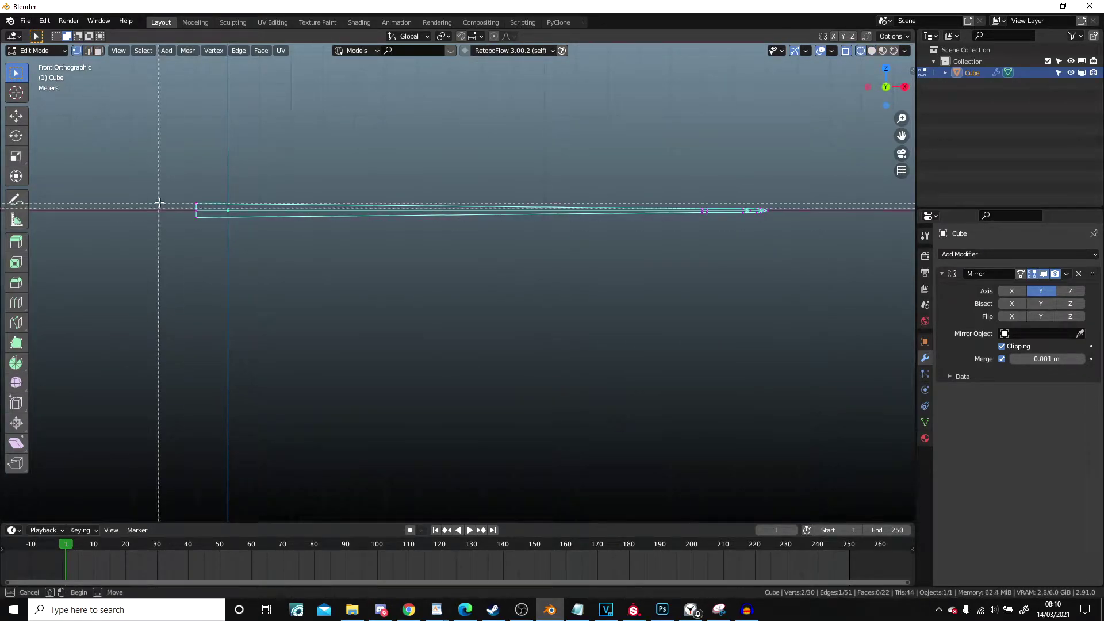
key(b)
drag(125, 205, 845, 339)
scroll(811, 232, up, 3)
mouse_move(746, 258)
shift+middle_down()
mouse_move(586, 307)
mouse_move(602, 278)
shift+middle_up()
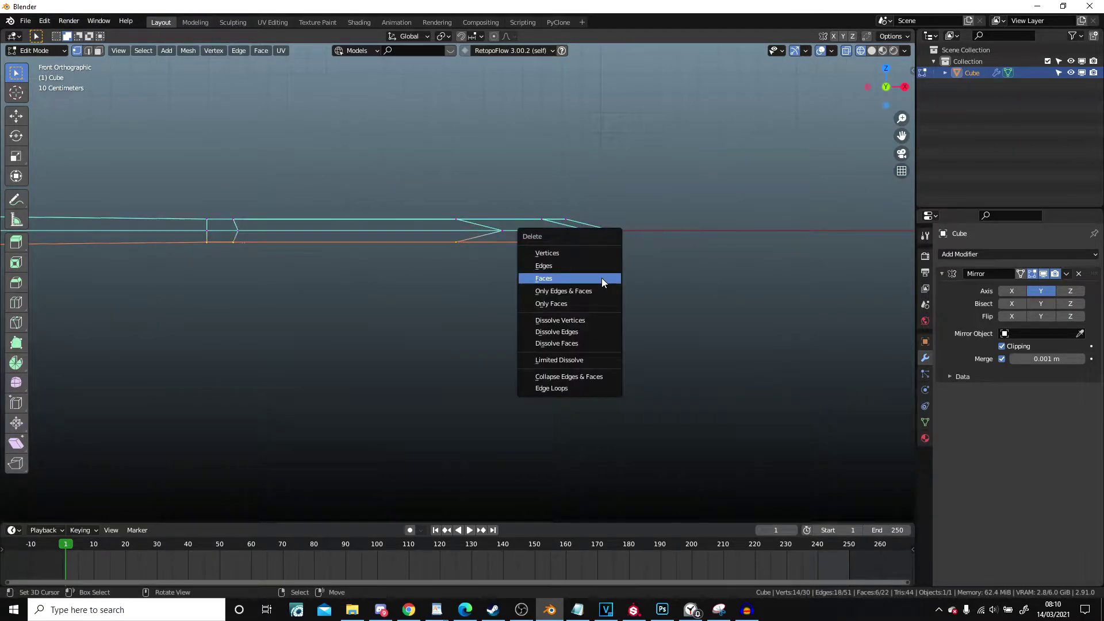
click(591, 253)
mouse_move(591, 254)
shift+middle_down()
mouse_move(500, 291)
mouse_move(789, 276)
shift+middle_up()
mouse_move(456, 256)
shift+middle_down()
mouse_move(618, 274)
mouse_move(404, 256)
shift+middle_up()
scroll(618, 273, down, 5)
Enable Z mirroring in the Mirror modifier and review the full-thickness blade
click(1079, 292)
middle_drag(794, 237, 649, 240)
scroll(621, 247, up, 4)
key(Tab)
mouse_move(589, 262)
middle_down()
mouse_move(560, 217)
mouse_move(555, 264)
mouse_move(464, 230)
mouse_move(248, 270)
middle_up()
scroll(425, 234, up, 2)
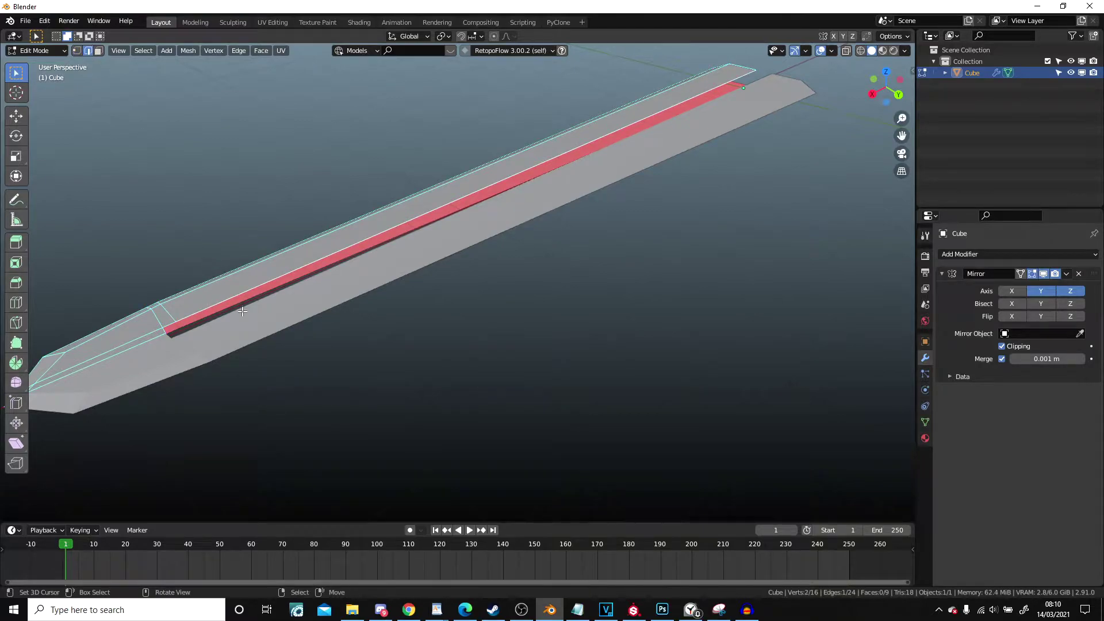
Extrude the groove-end face along Y in top view
key(KP_7)
shift+middle_drag(898, 340, 791, 338)
scroll(791, 338, up, 4)
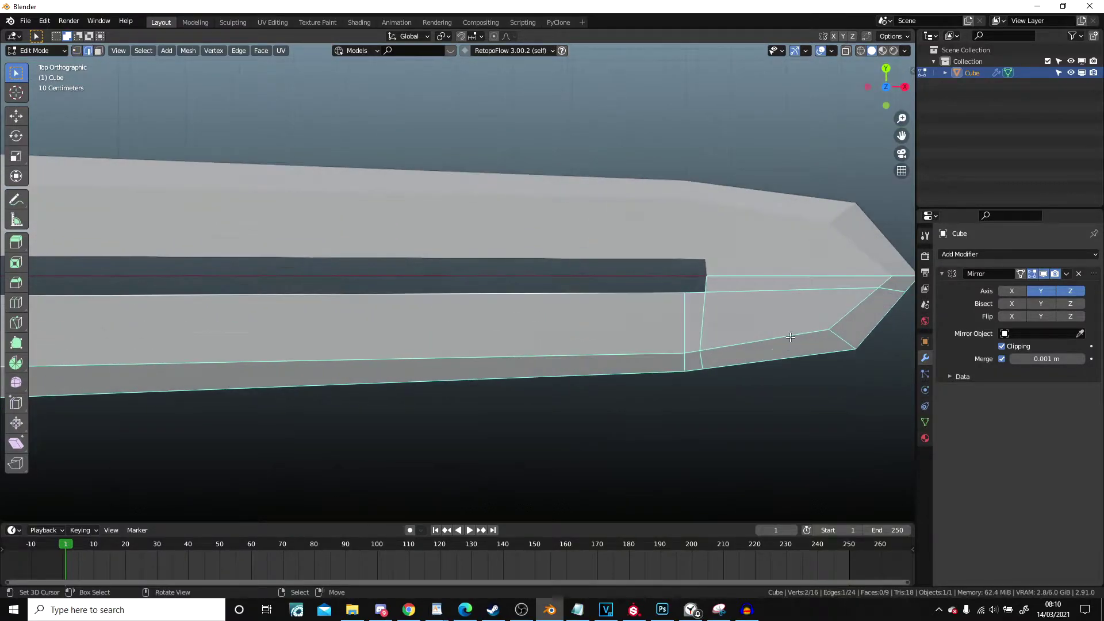
scroll(791, 337, down, 2)
scroll(688, 353, up, 4)
key(e)
key(x)
key(y)
click(692, 310)
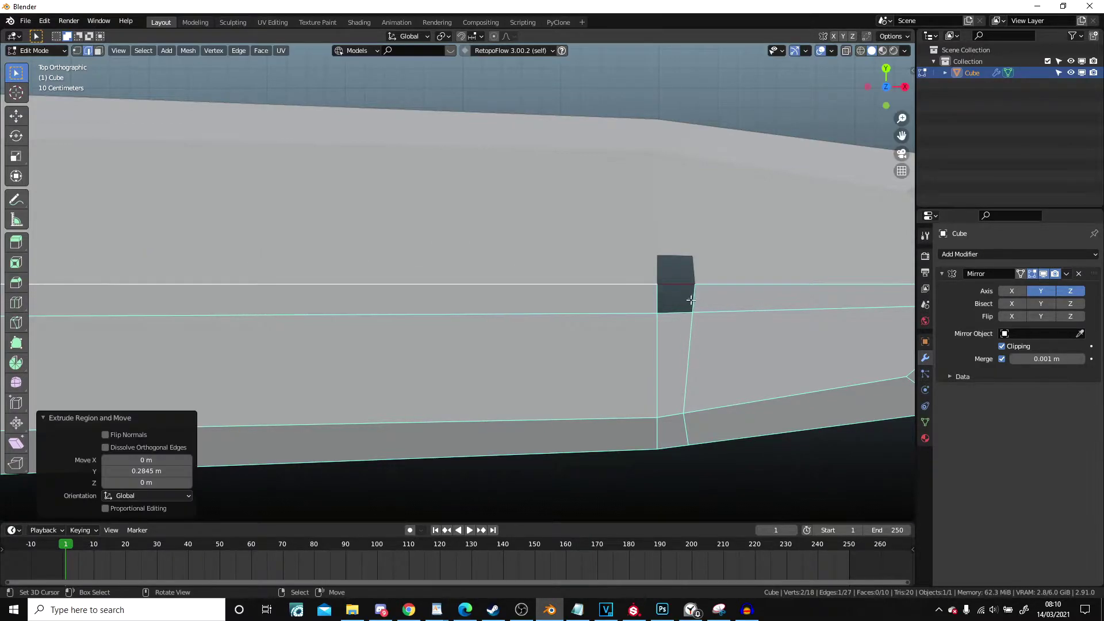
Lower the extruded face along Z to form a small step
middle_drag(692, 303, 449, 275)
key(g)
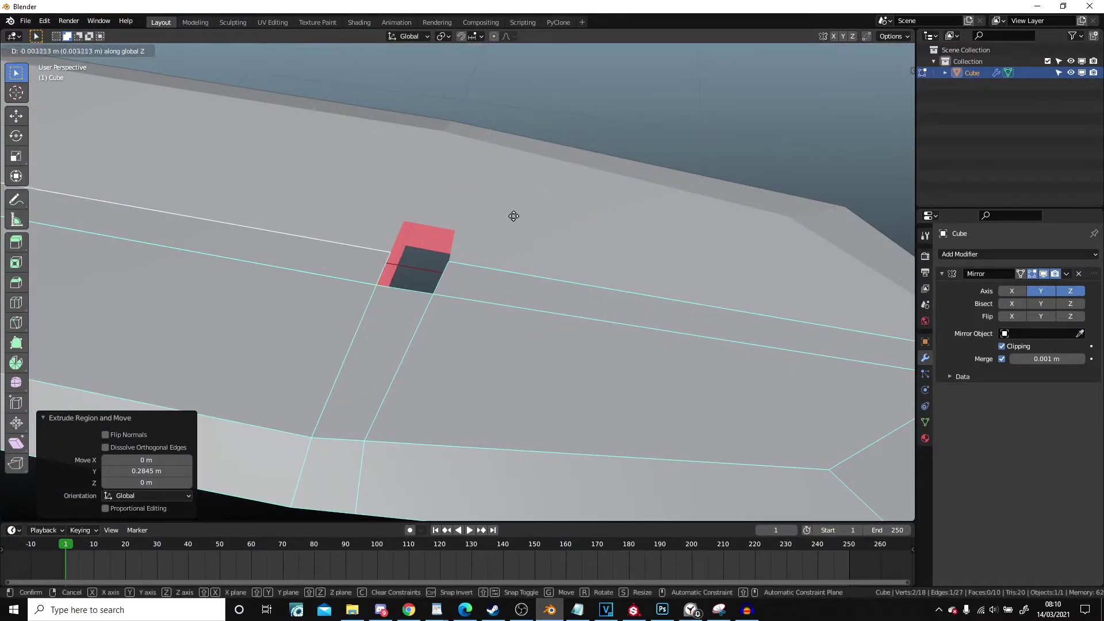
key(z)
click(512, 224)
click(375, 265)
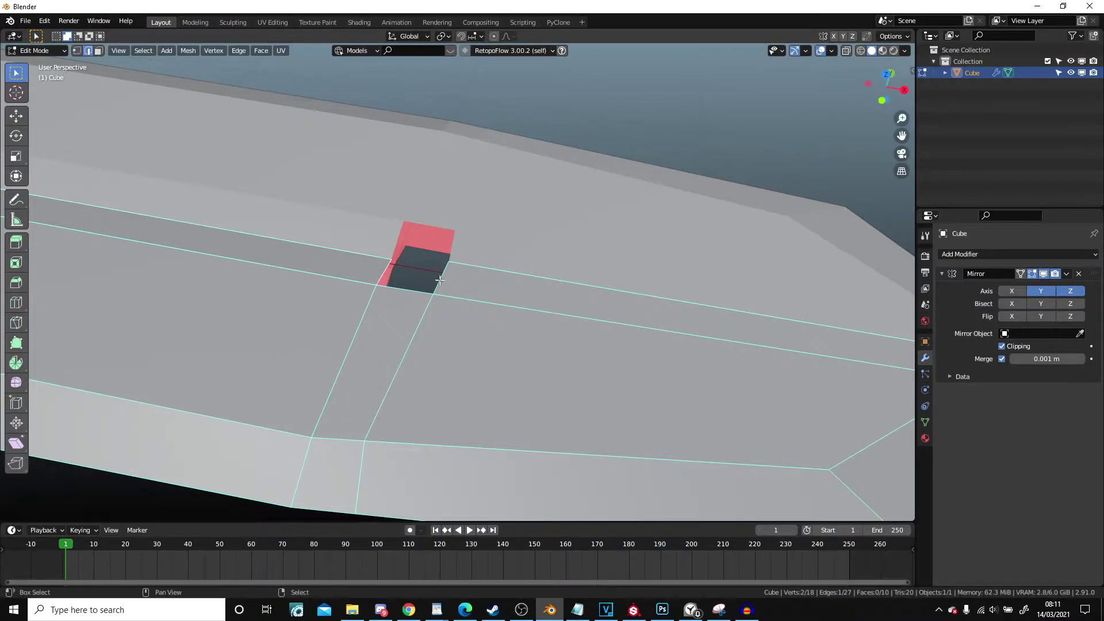
key(Tab)
scroll(441, 280, down, 6)
mouse_move(440, 278)
middle_down()
mouse_move(454, 329)
mouse_move(502, 286)
mouse_move(614, 257)
middle_up()
Shift the blade mesh 1 m along X so its base sits at the origin
key(shift+a)
key(Escape)
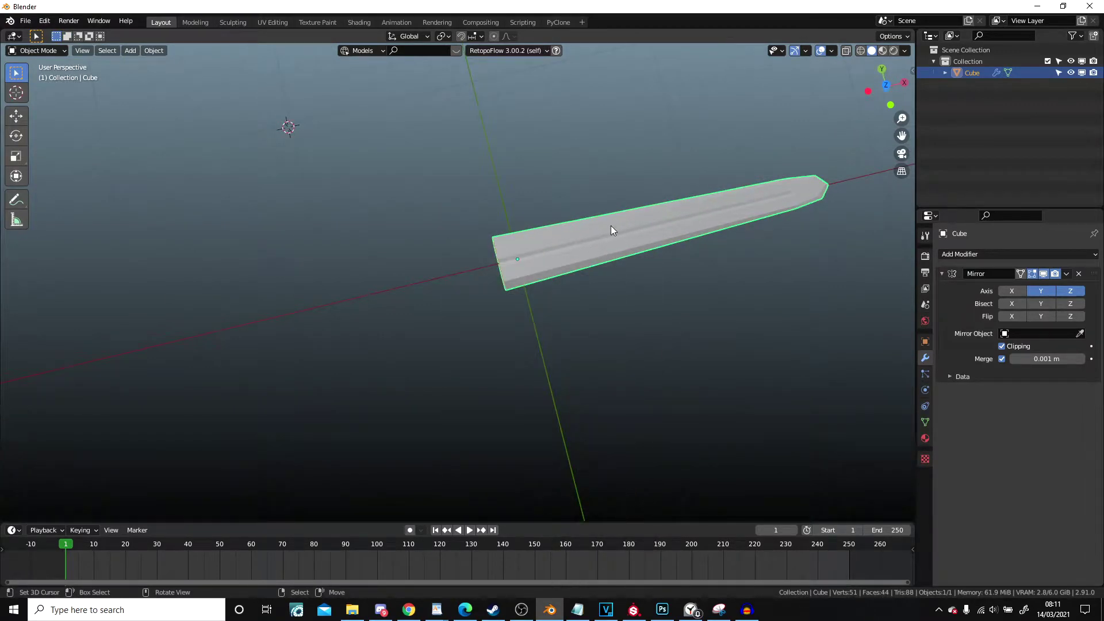
key(KP_7)
shift+middle_drag(613, 225, 513, 163)
key(Tab)
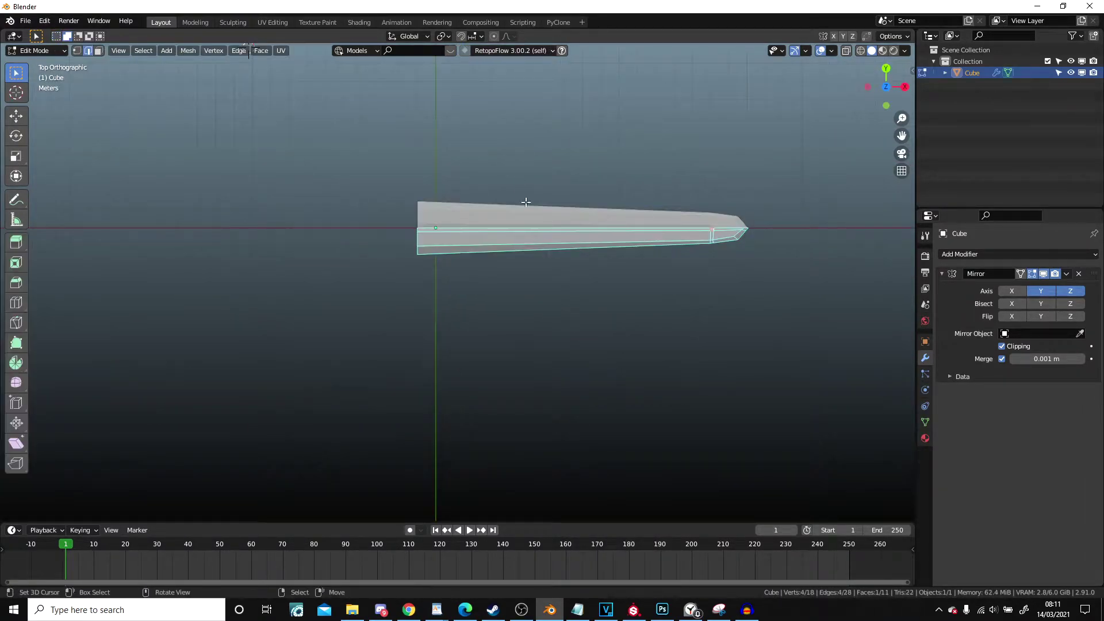
key(g)
key(x)
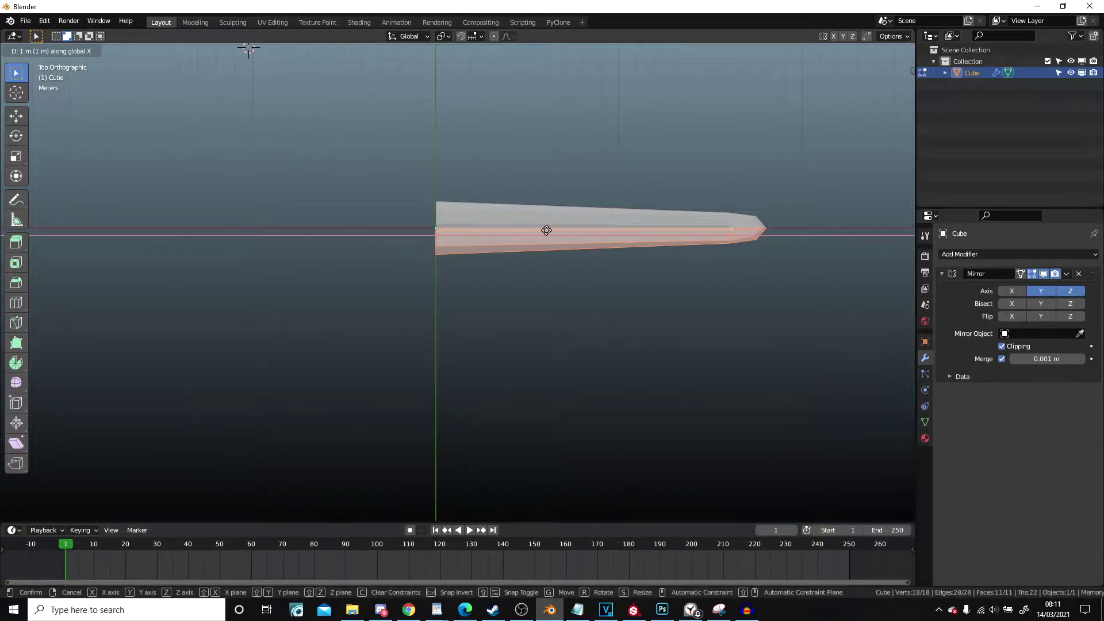
key(Return)
scroll(540, 232, up, 2)
key(Tab)
Add a test cube at the origin, then delete it and frame the blade
scroll(523, 275, down, 3)
key(shift+a)
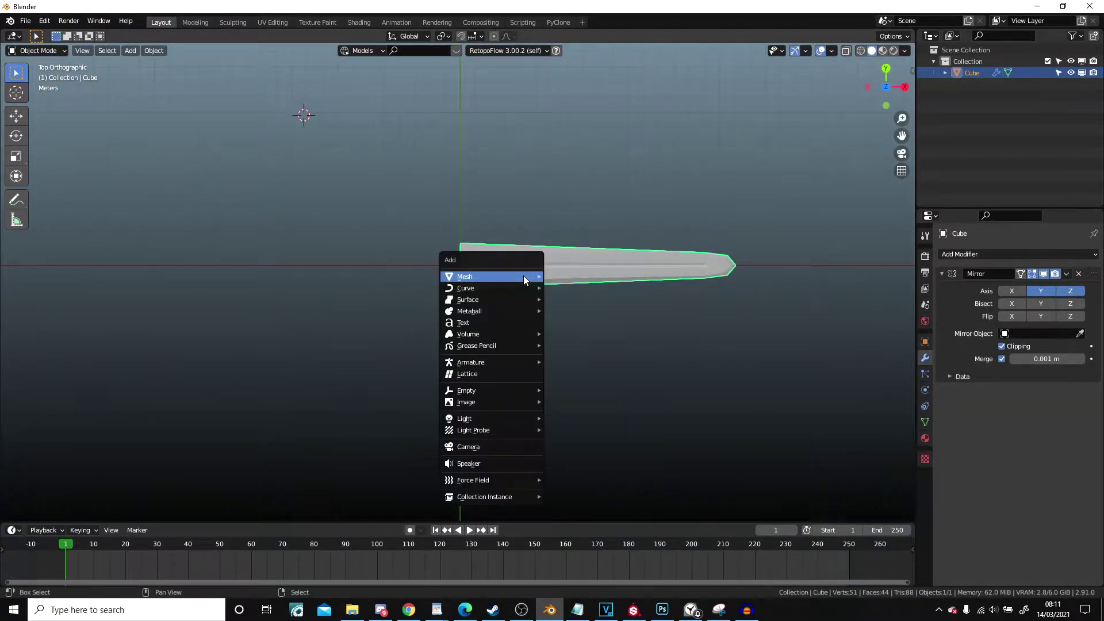
click(572, 288)
middle_drag(571, 287, 556, 254)
key(x)
click(556, 254)
key(Home)
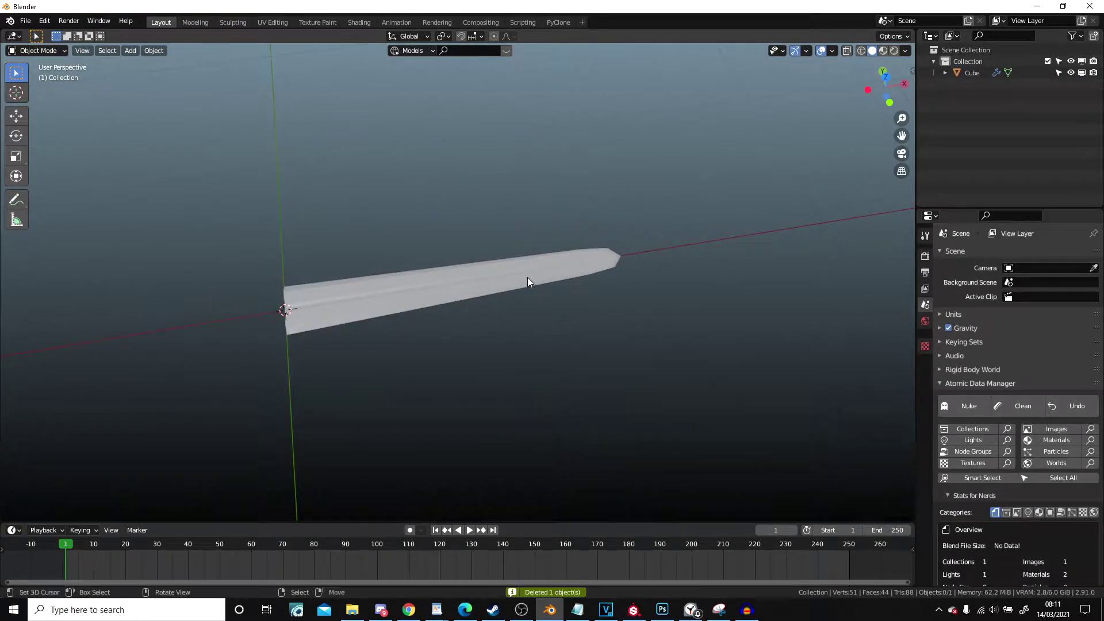
key(shift+a)
Add a cube at the blade's base and view it from the top
click(572, 286)
middle_drag(524, 278, 608, 294)
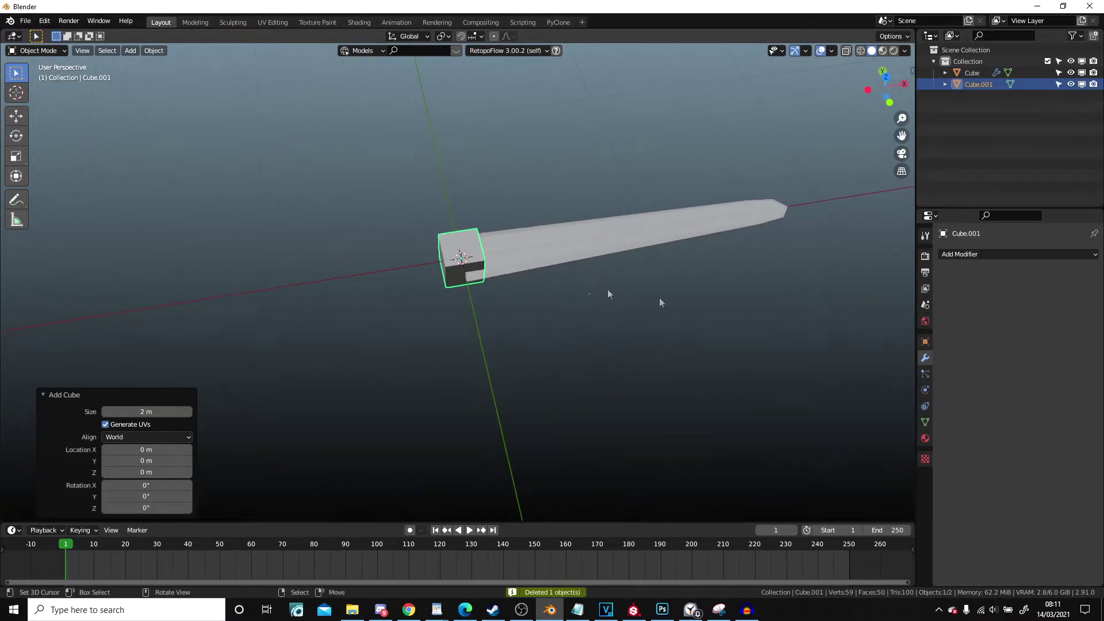
scroll(581, 309, up, 2)
key(KP_7)
Add a centred loop cut across the cube in Edit Mode
key(Tab)
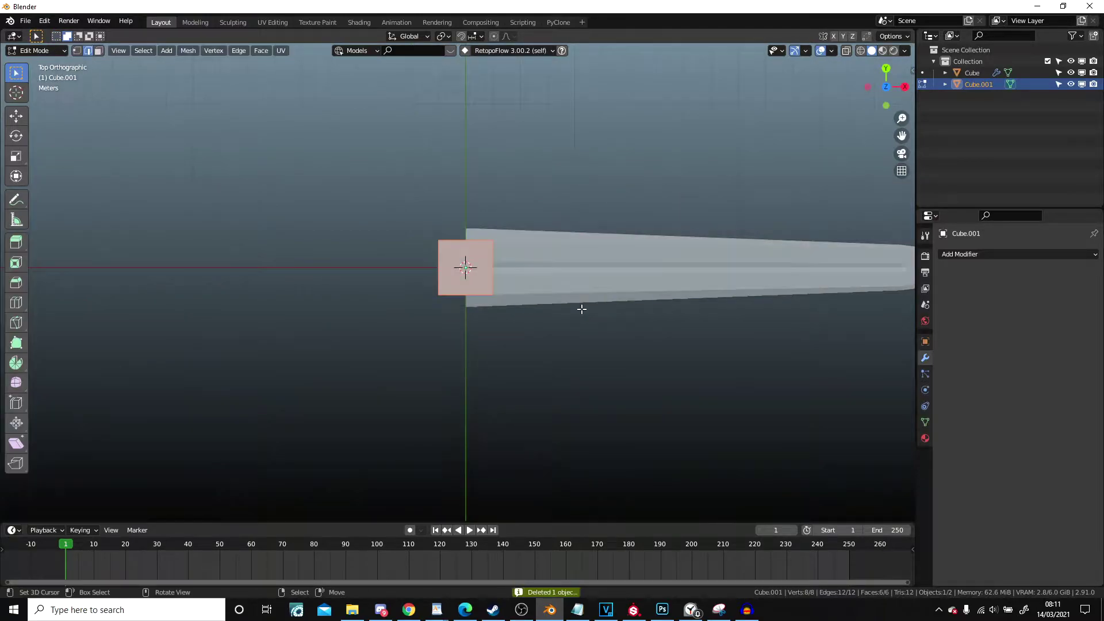
scroll(581, 309, up, 4)
key(ctrl+r)
click(530, 249)
right_click(529, 249)
middle_drag(529, 250, 478, 219)
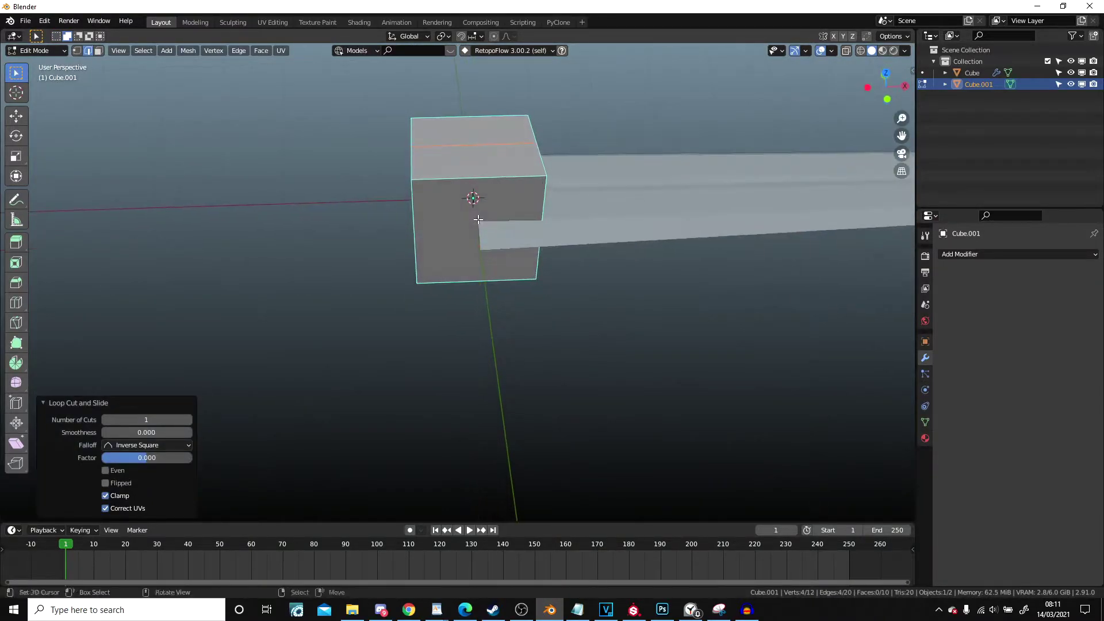
middle_drag(271, 99, 415, 145)
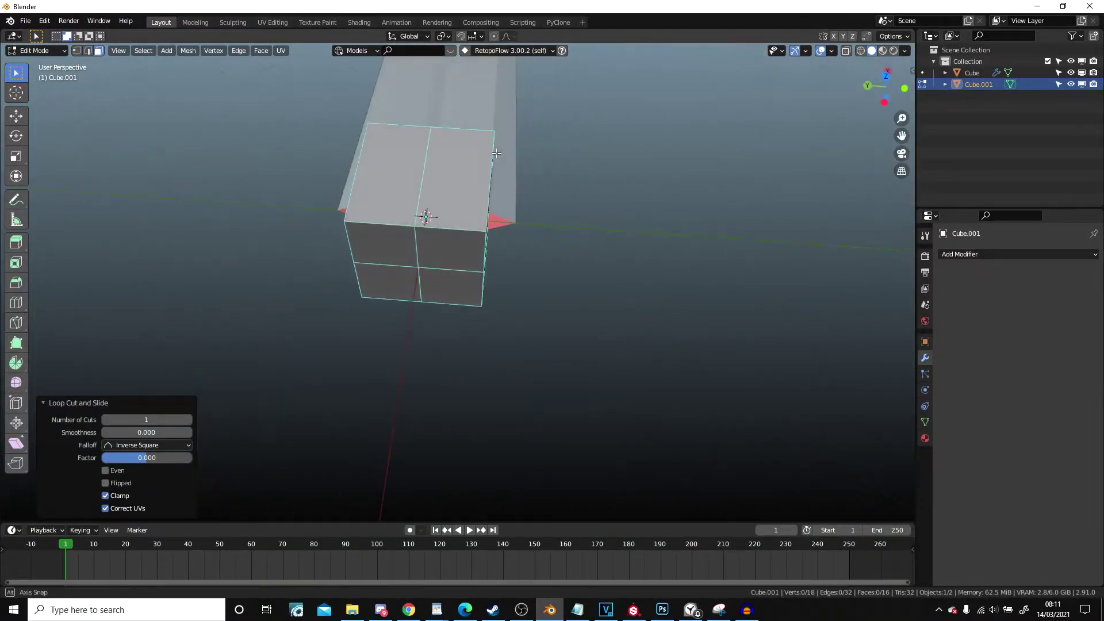
click(414, 145)
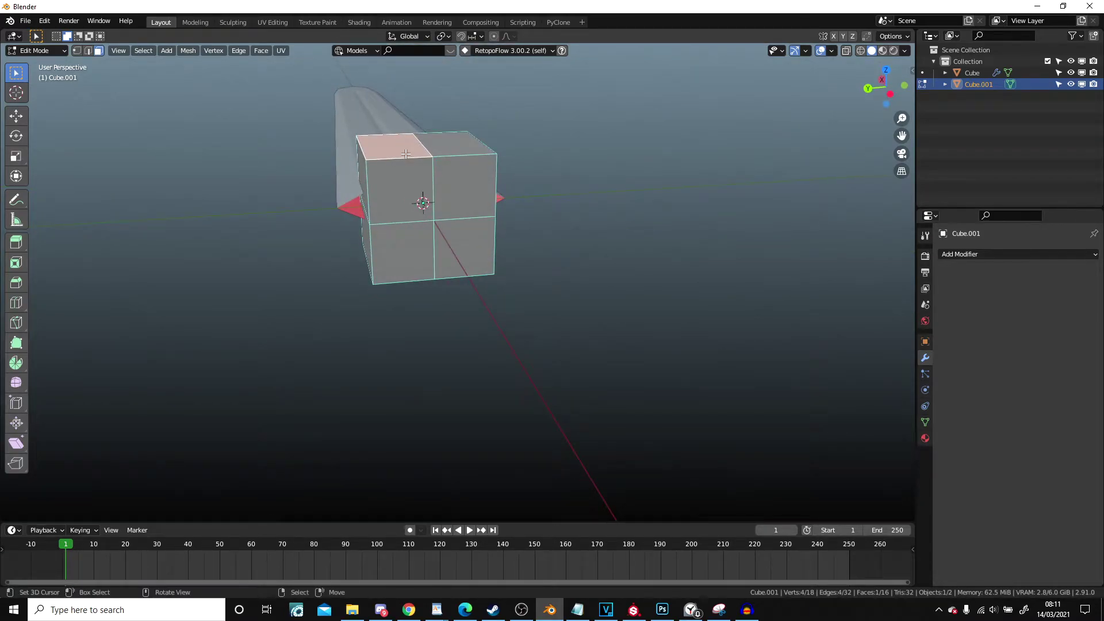
In side wireframe view, delete the right half of the cube's faces
key(KP_3)
shift+middle_drag(406, 154, 390, 214)
key(z)
click(535, 201)
key(c)
mouse_move(525, 172)
mouse_down()
mouse_move(517, 234)
mouse_move(558, 360)
mouse_up()
key(Escape)
key(x)
click(547, 368)
Delete the lower half of the faces, leaving one quarter, and return to solid display
key(c)
drag(514, 323, 337, 314)
key(Escape)
key(x)
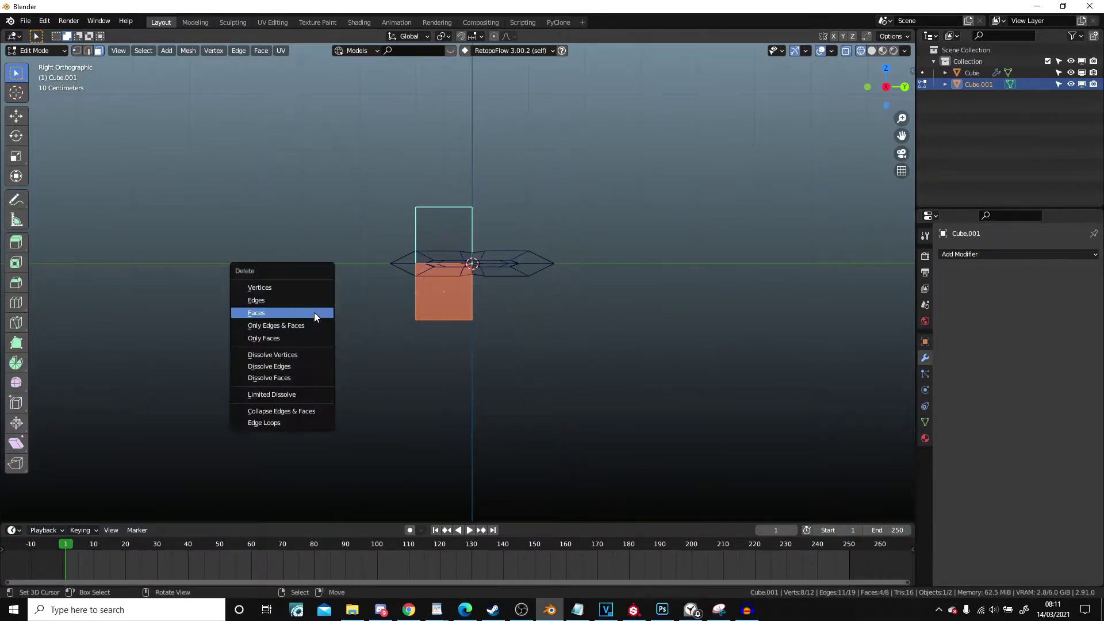
click(314, 313)
key(z)
Add a Mirror modifier to the quarter cube, mirroring across Y and Z
click(970, 257)
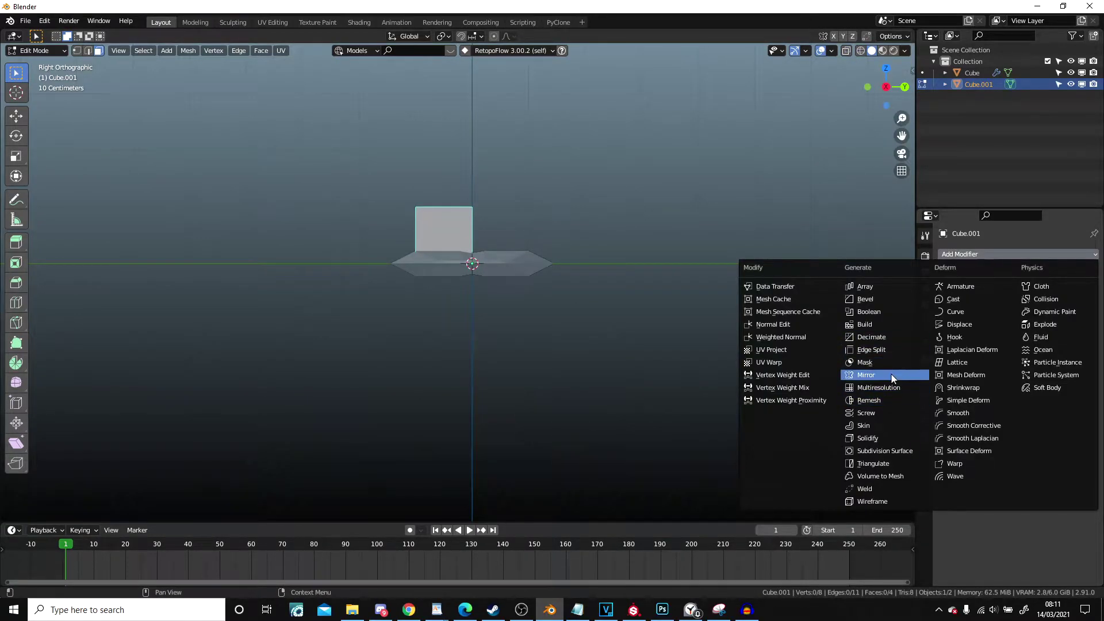
click(892, 375)
click(1041, 291)
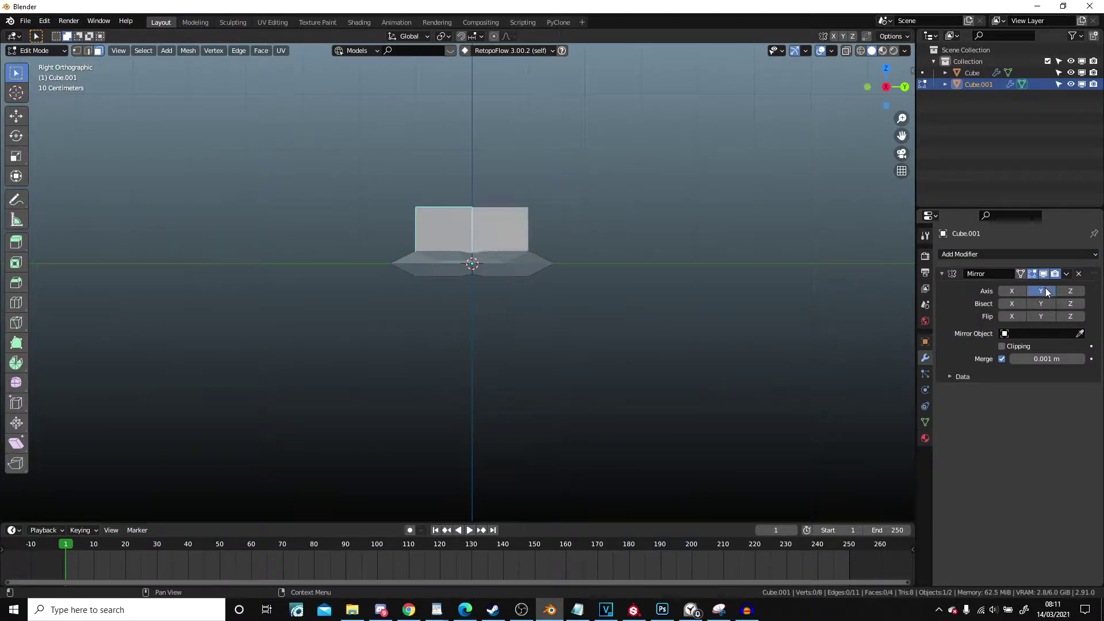
mouse_move(517, 172)
middle_down()
mouse_move(525, 271)
mouse_move(382, 173)
mouse_move(621, 165)
middle_up()
click(525, 271)
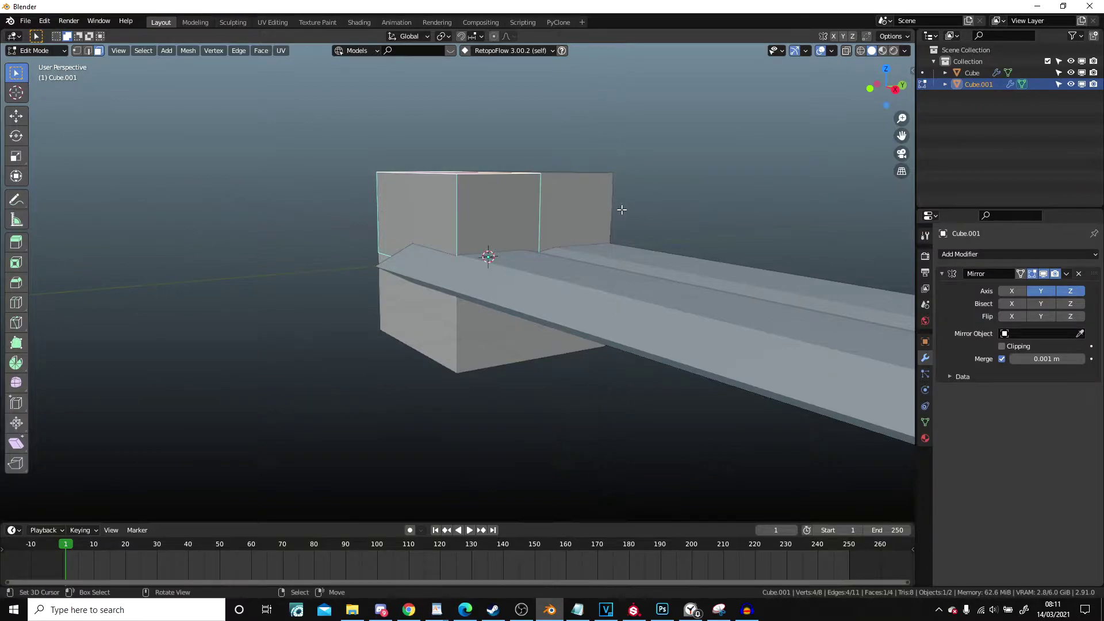
Flatten the box by lowering its top face along Z
key(g)
key(z)
click(649, 227)
click(381, 262)
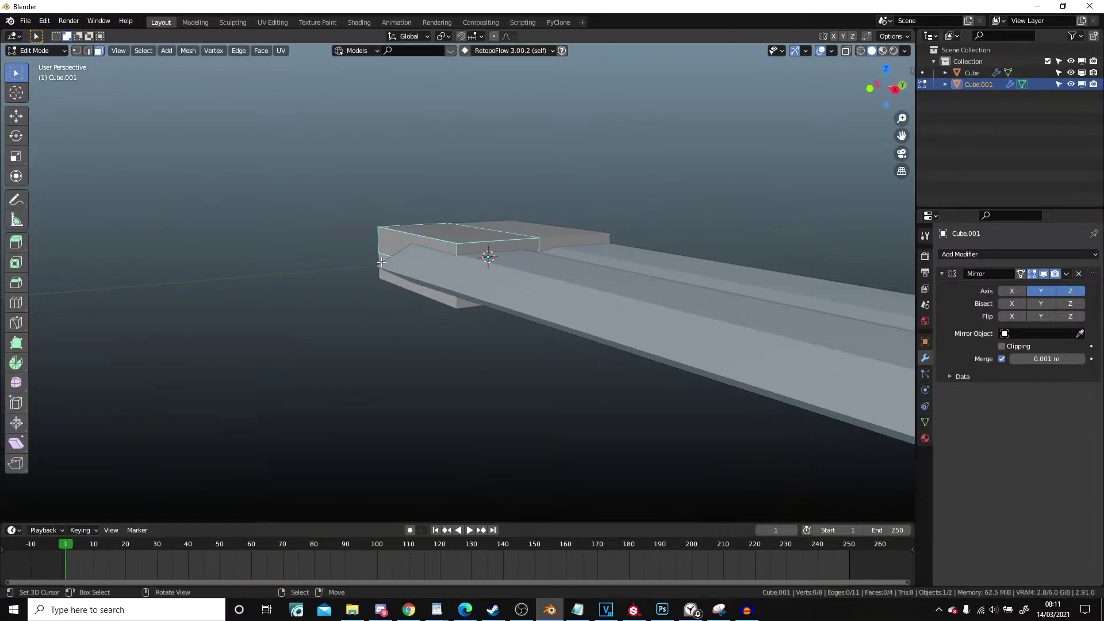
In top view, slide the selected edge and face along X to slant the piece
mouse_move(414, 253)
middle_down()
mouse_move(581, 360)
mouse_move(538, 239)
middle_up()
key(KP_7)
scroll(538, 240, down, 2)
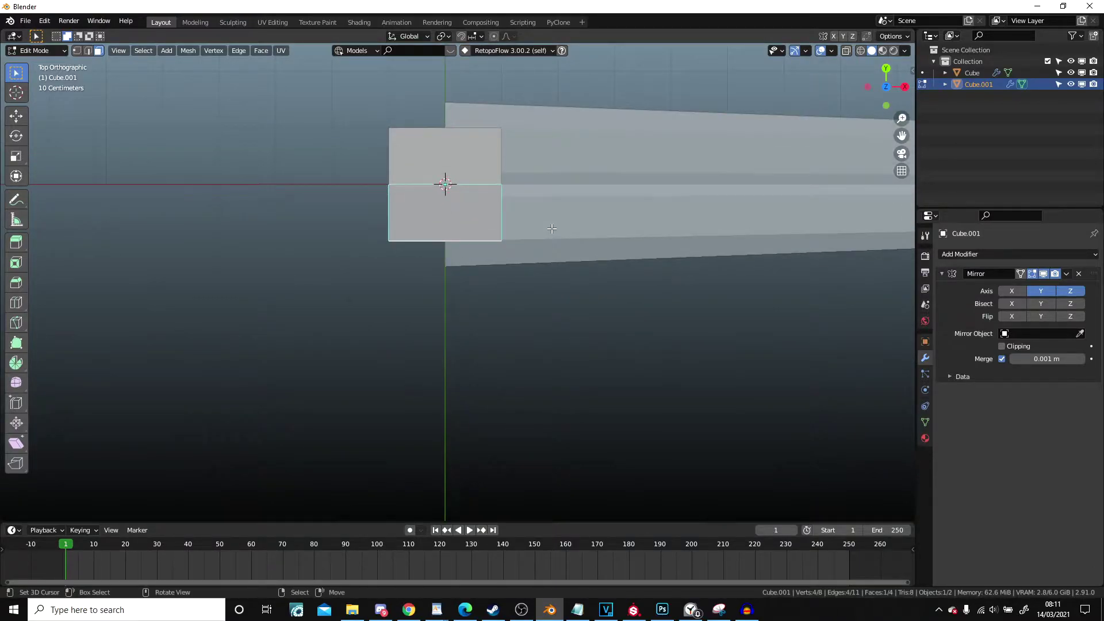
key(g)
key(x)
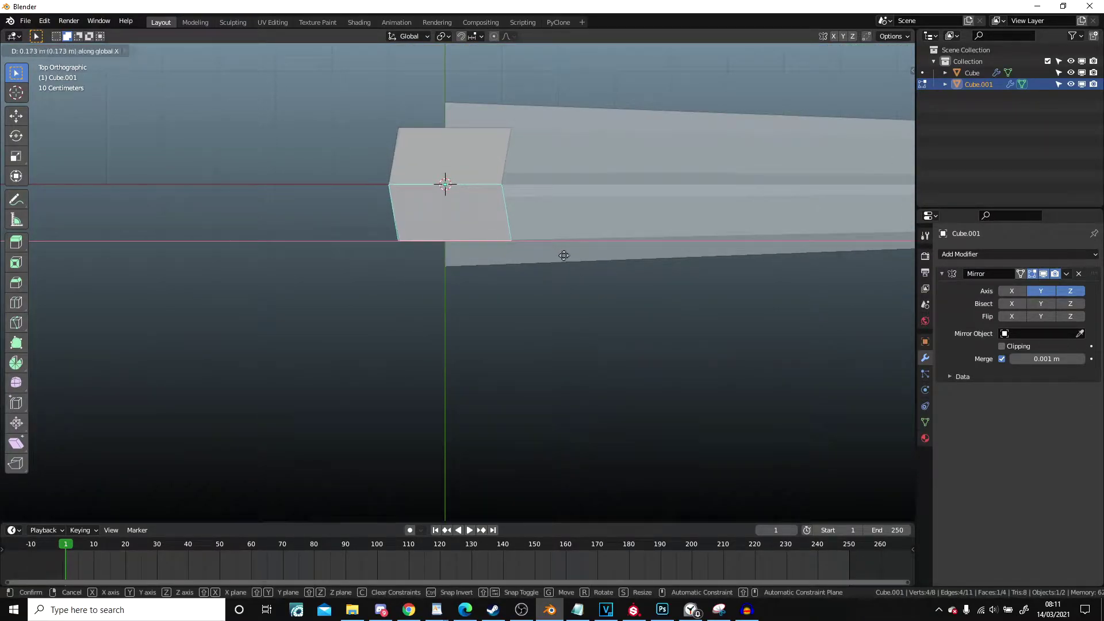
click(578, 252)
key(g)
key(x)
click(443, 249)
middle_drag(443, 249, 422, 240)
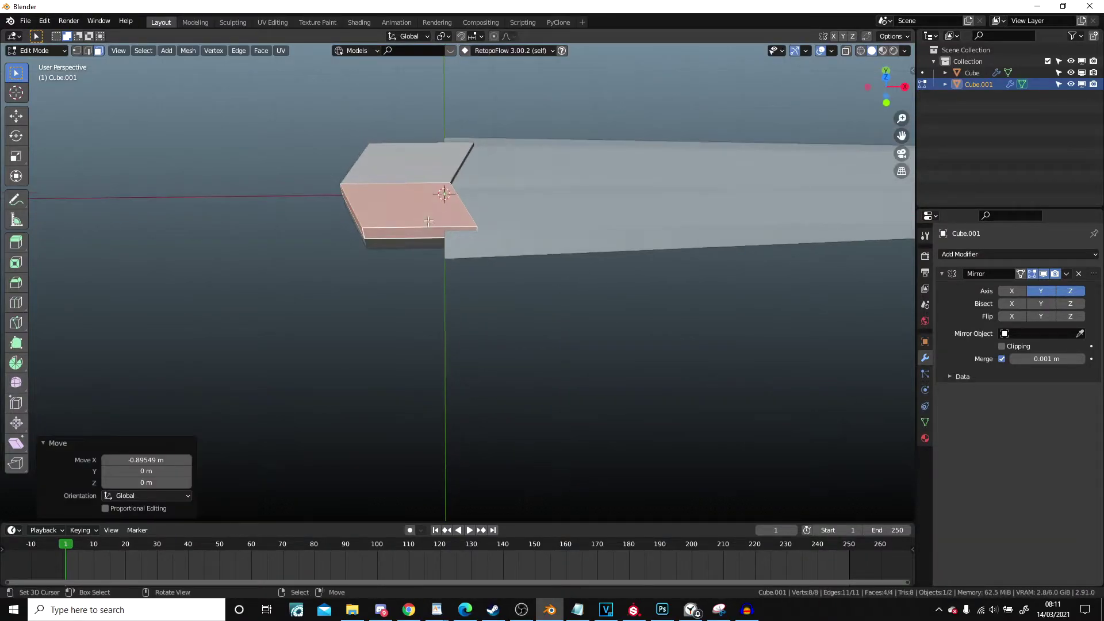
Stretch the guard arm downward and tilt its end face about 21°
key(alt+a)
key(KP_7)
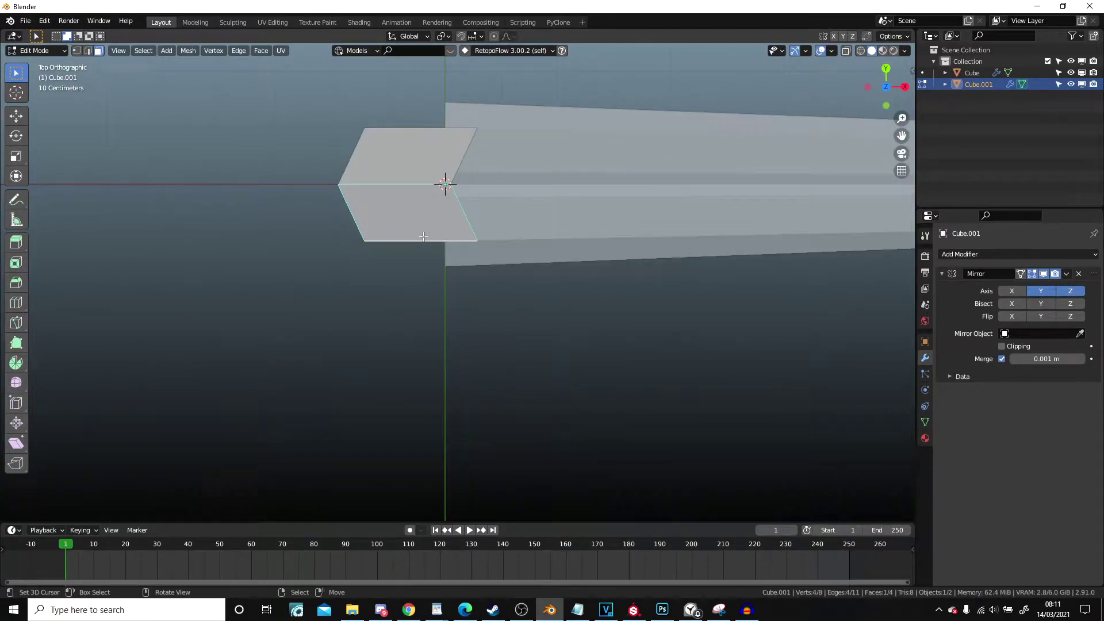
key(g)
click(524, 375)
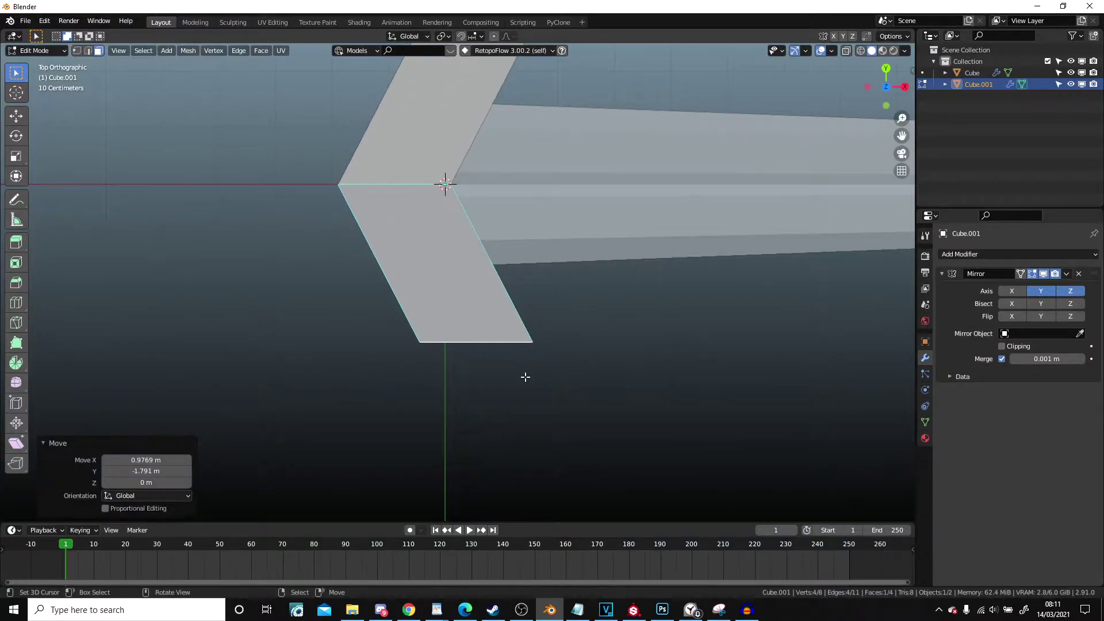
scroll(535, 338, down, 1)
scroll(544, 347, up, 1)
key(r)
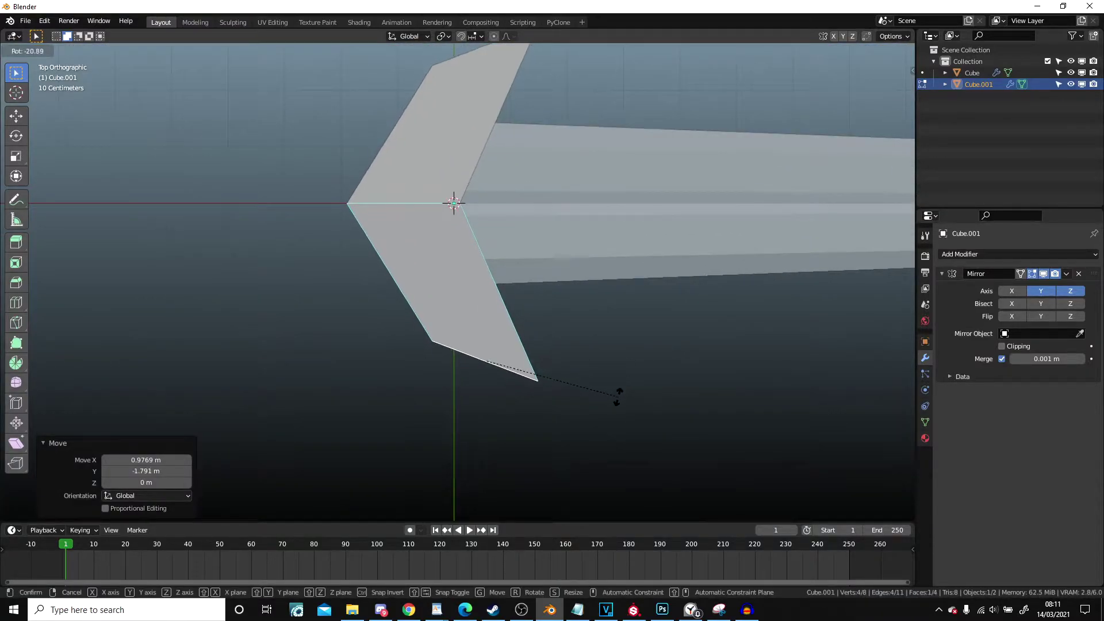
click(617, 395)
mouse_move(617, 394)
middle_down()
mouse_move(467, 236)
mouse_move(379, 253)
mouse_move(416, 283)
middle_up()
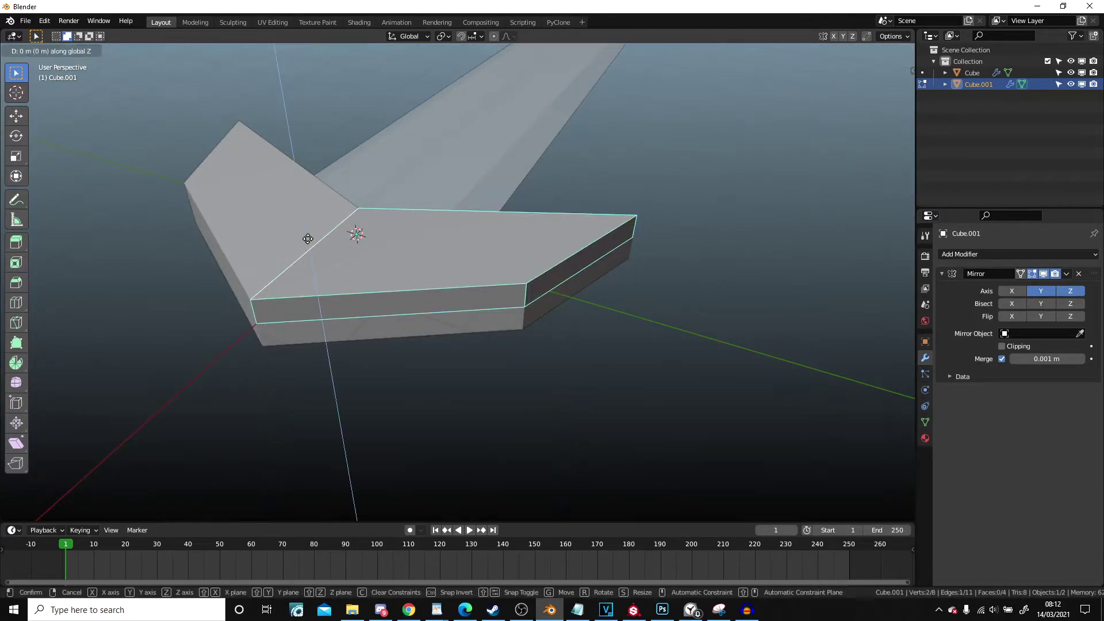
Move the guard's outer edge along Z
key(2)
click(580, 248)
key(g)
key(z)
click(581, 251)
key(Tab)
mouse_move(586, 245)
middle_down()
mouse_move(412, 213)
mouse_move(640, 323)
mouse_move(363, 242)
mouse_move(481, 272)
middle_up()
Add a centred loop cut across the guard arm and select its end face
key(Tab)
key(ctrl+r)
click(481, 271)
right_click(480, 272)
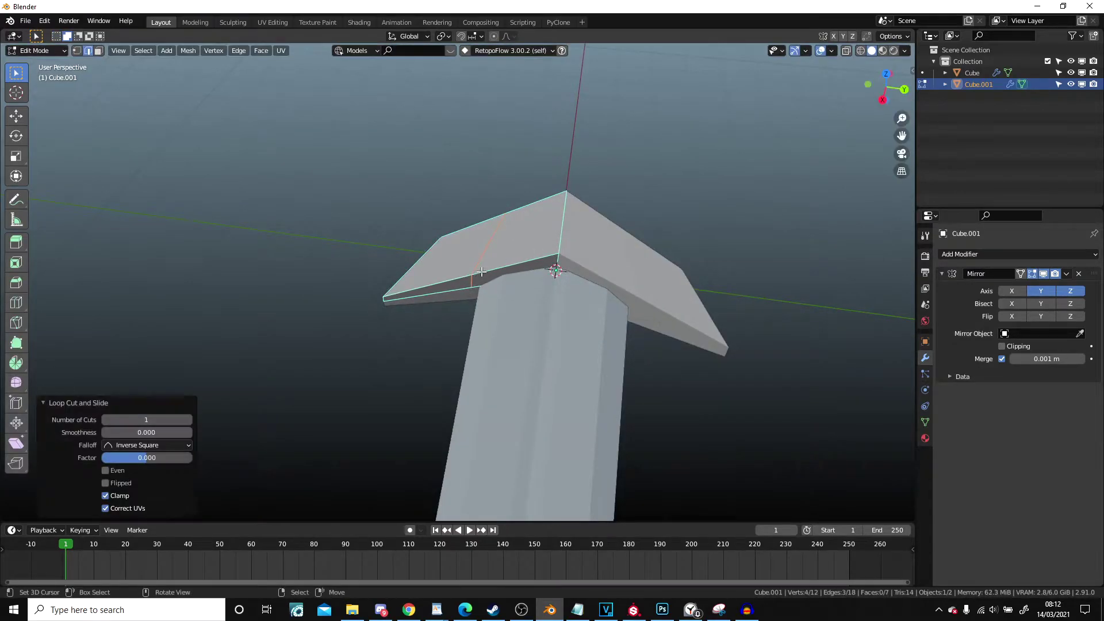
click(465, 289)
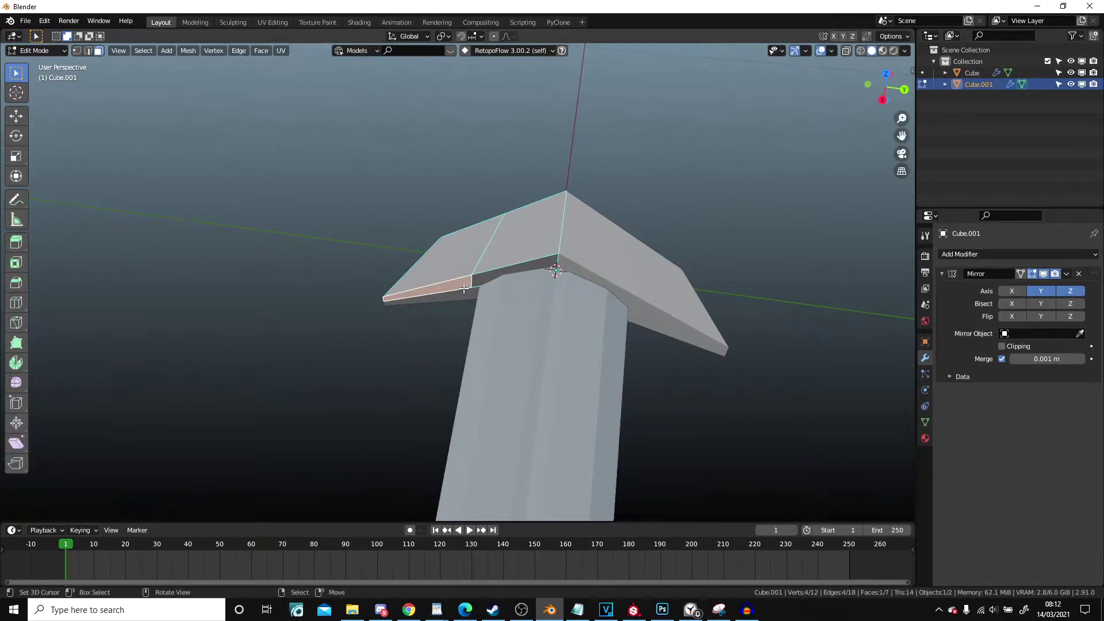
Extrude the end face, scale it down and move it down-right into a pointed tip
key(KP_7)
scroll(557, 348, up, 3)
key(e)
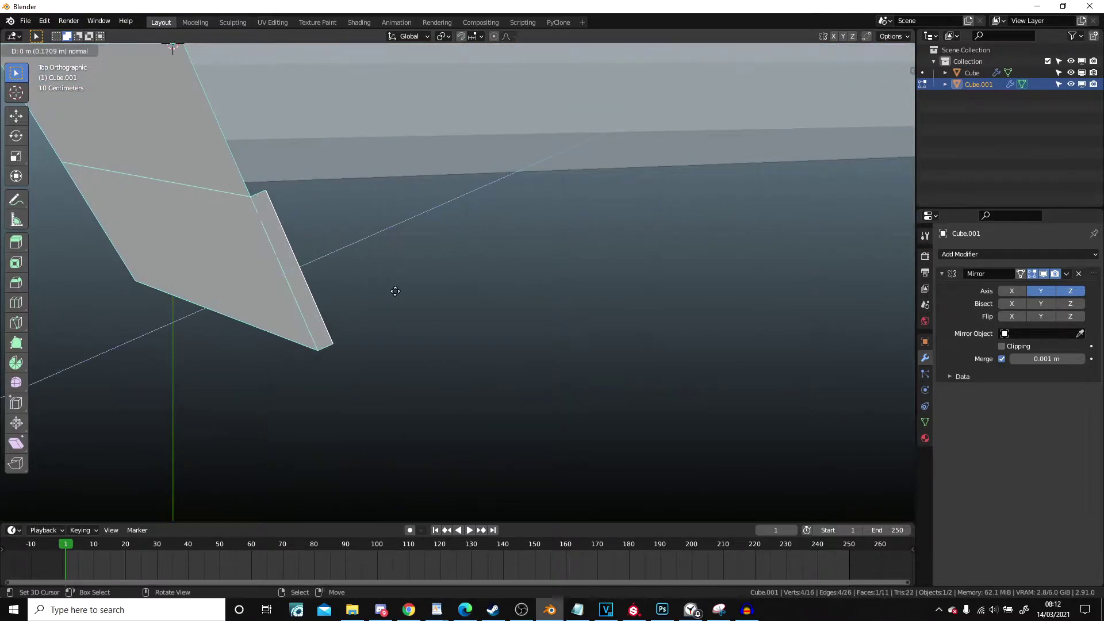
click(555, 325)
key(s)
right_click(471, 272)
key(g)
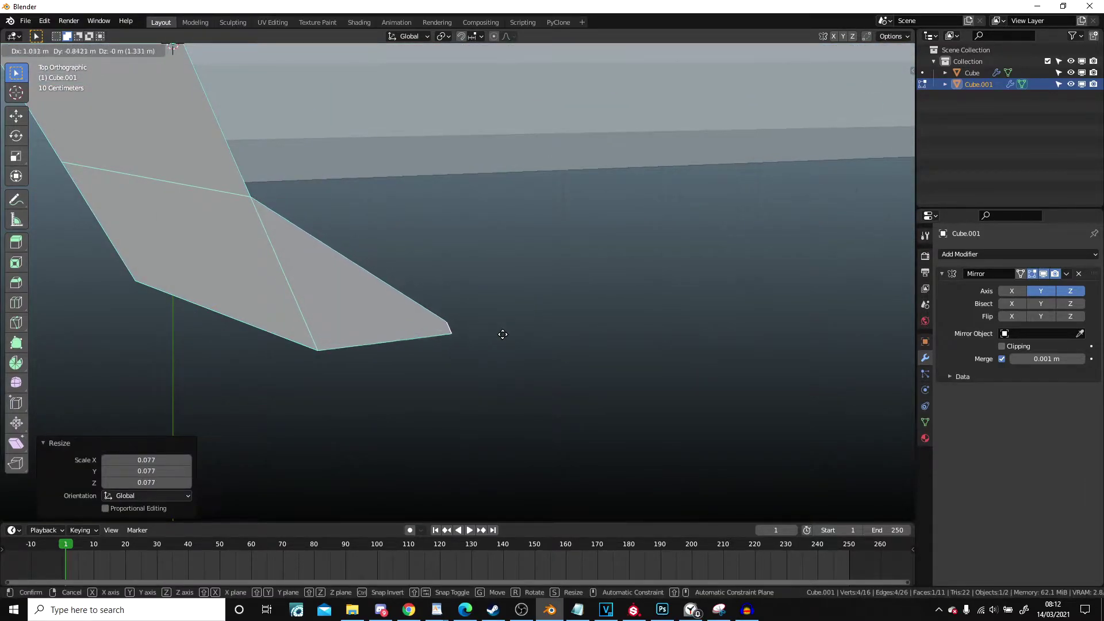
click(497, 333)
key(Tab)
scroll(496, 331, down, 8)
shift+middle_drag(495, 329, 581, 356)
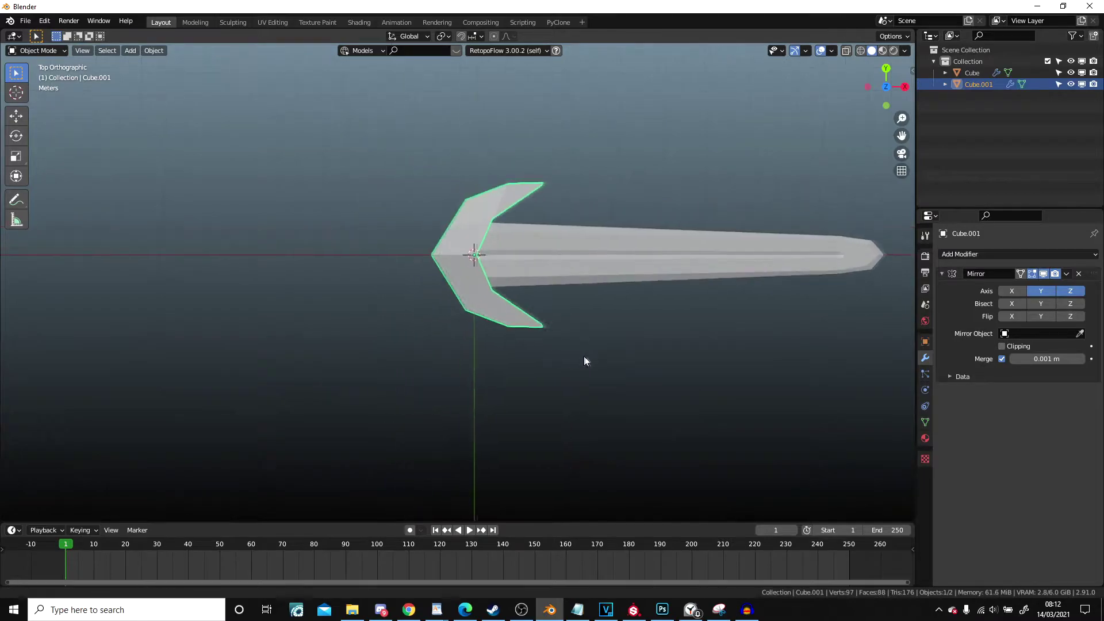
mouse_move(508, 316)
middle_down()
mouse_move(558, 280)
mouse_move(537, 260)
middle_up()
Reposition the crossguard's selected vertices in top view to spread the wings wider
key(shift+a)
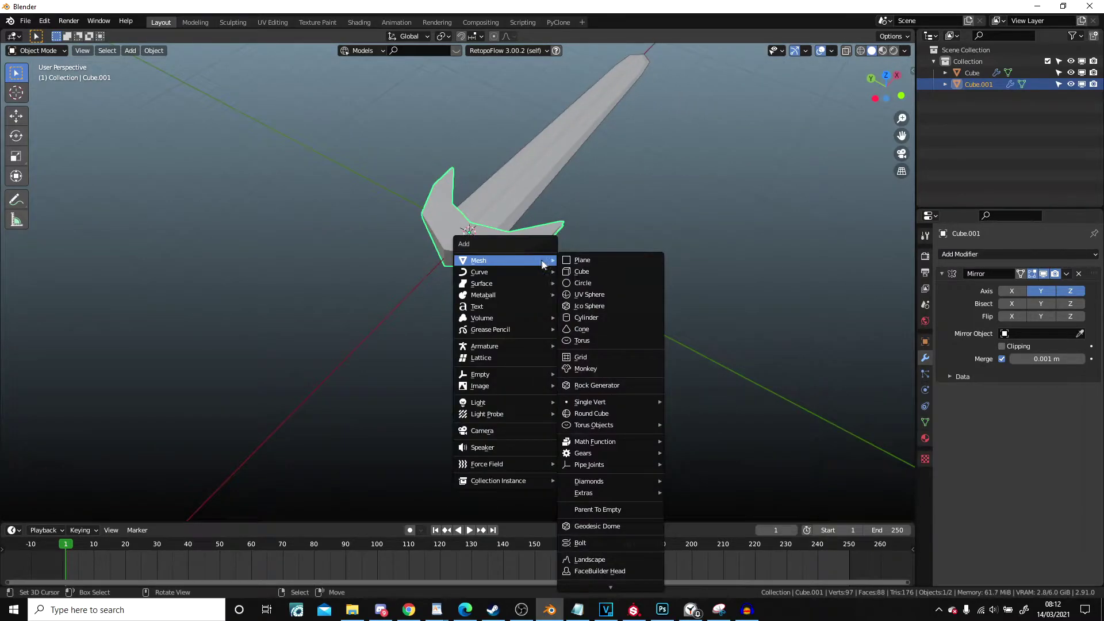
key(Escape)
scroll(594, 269, up, 3)
key(Tab)
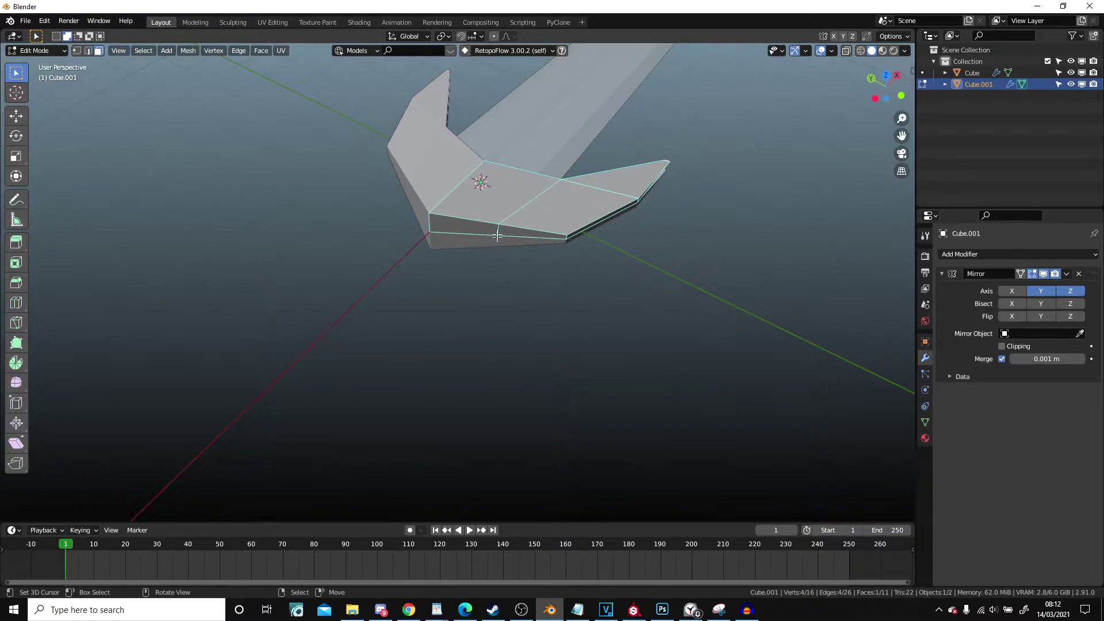
middle_drag(498, 230, 501, 240)
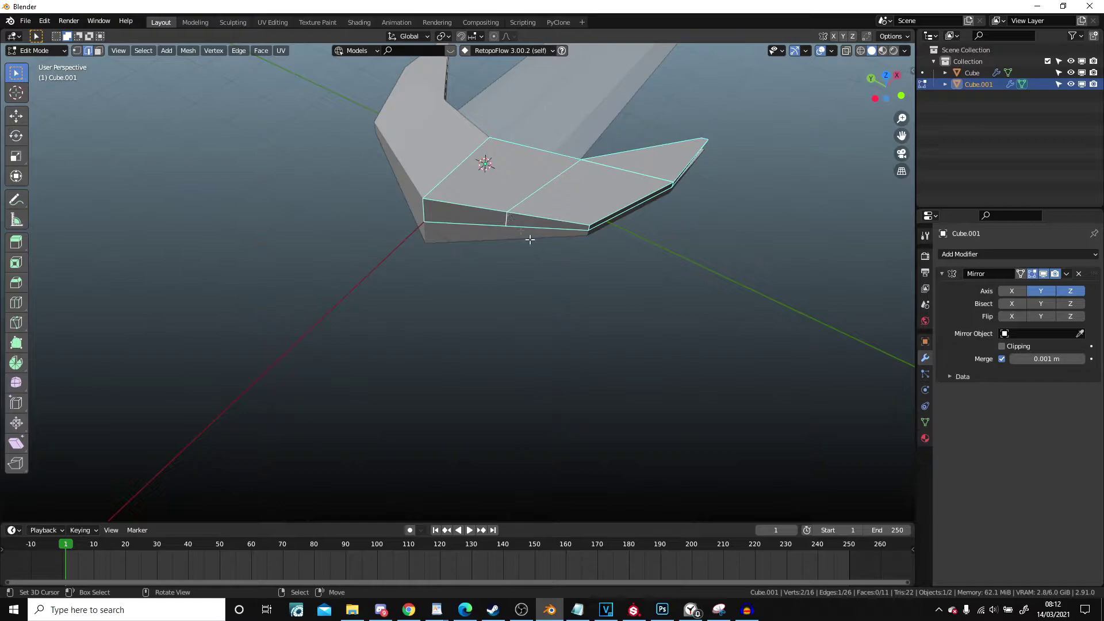
key(KP_7)
scroll(662, 308, up, 3)
key(g)
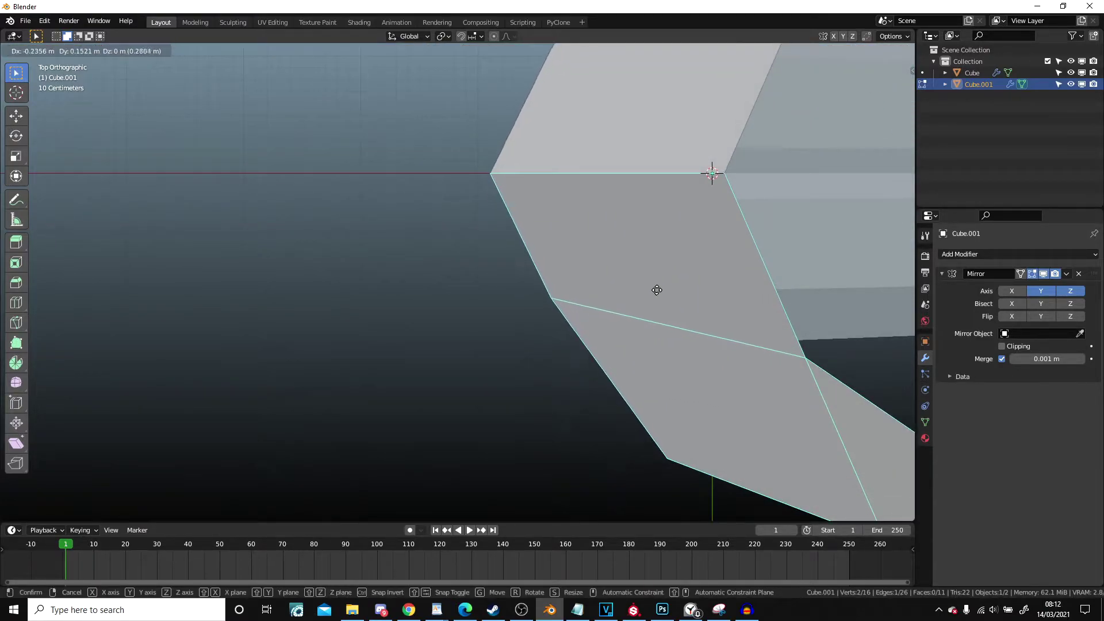
click(600, 249)
scroll(600, 249, down, 6)
key(Tab)
Orbit closer to inspect the reshaped crossguard
middle_drag(436, 294, 499, 215)
key(shift+a)
key(Escape)
middle_drag(568, 303, 658, 229)
scroll(627, 235, up, 4)
key(shift+a)
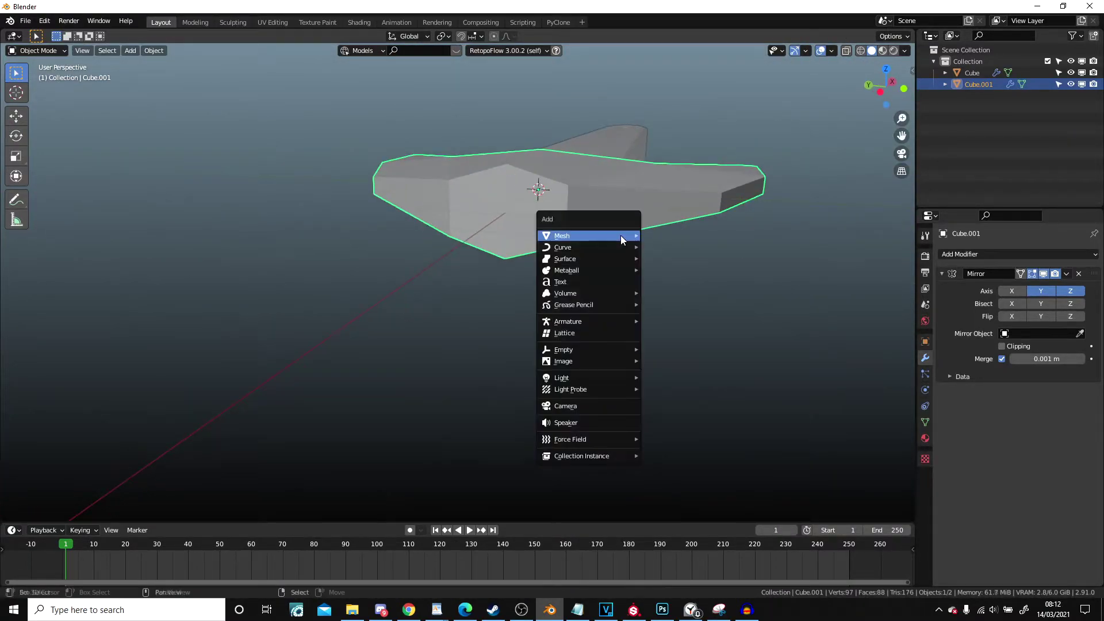
Duplicate the crossguard's centre face and separate it into its own object
key(Tab)
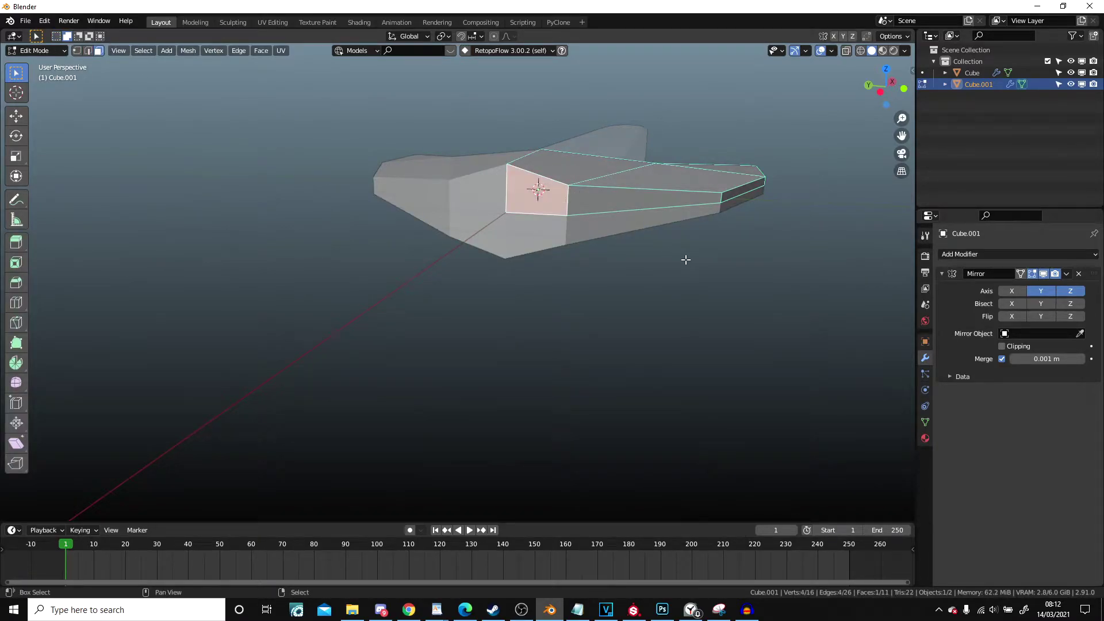
key(shift+d)
key(Escape)
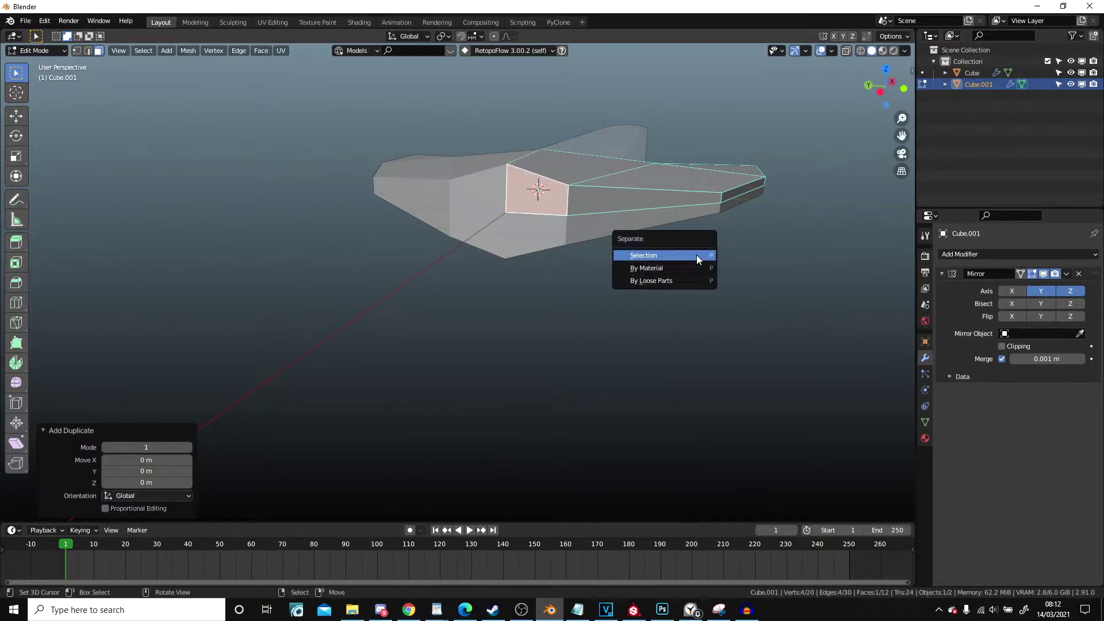
click(643, 255)
key(Tab)
click(535, 199)
key(Tab)
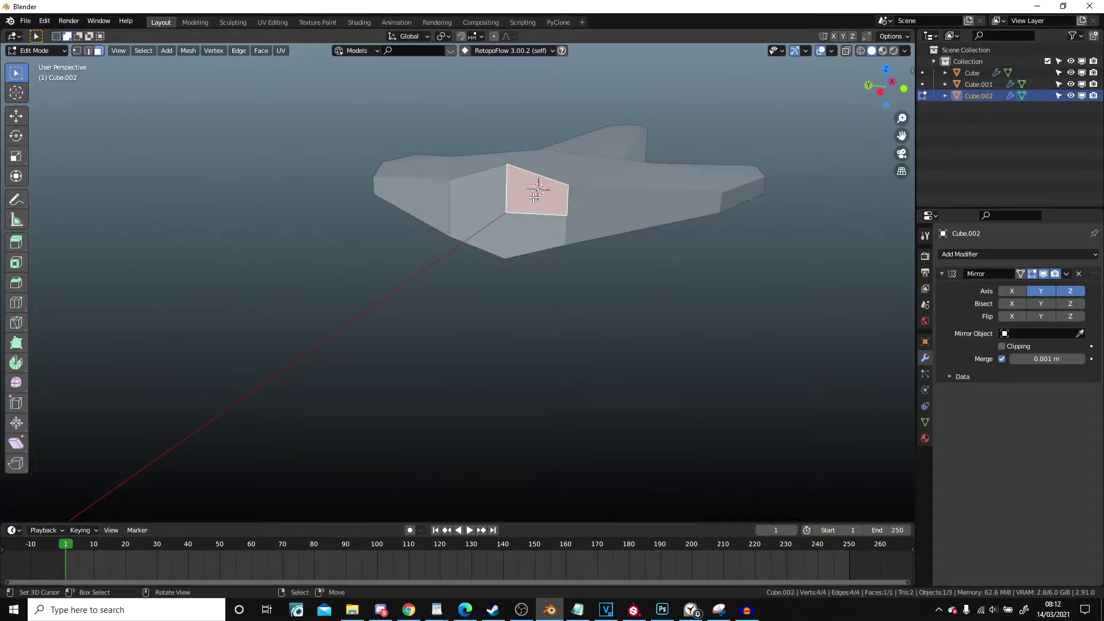
scroll(535, 197, up, 3)
Shrink the separated face slightly and enable Clipping on the crossguard's Mirror modifier
key(s)
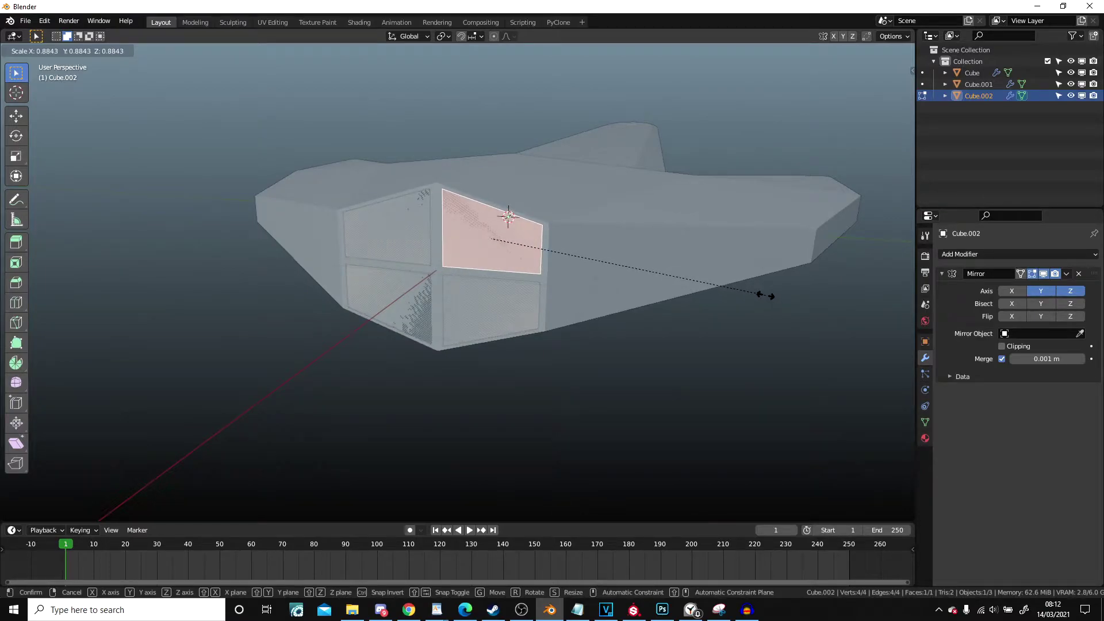
key(Escape)
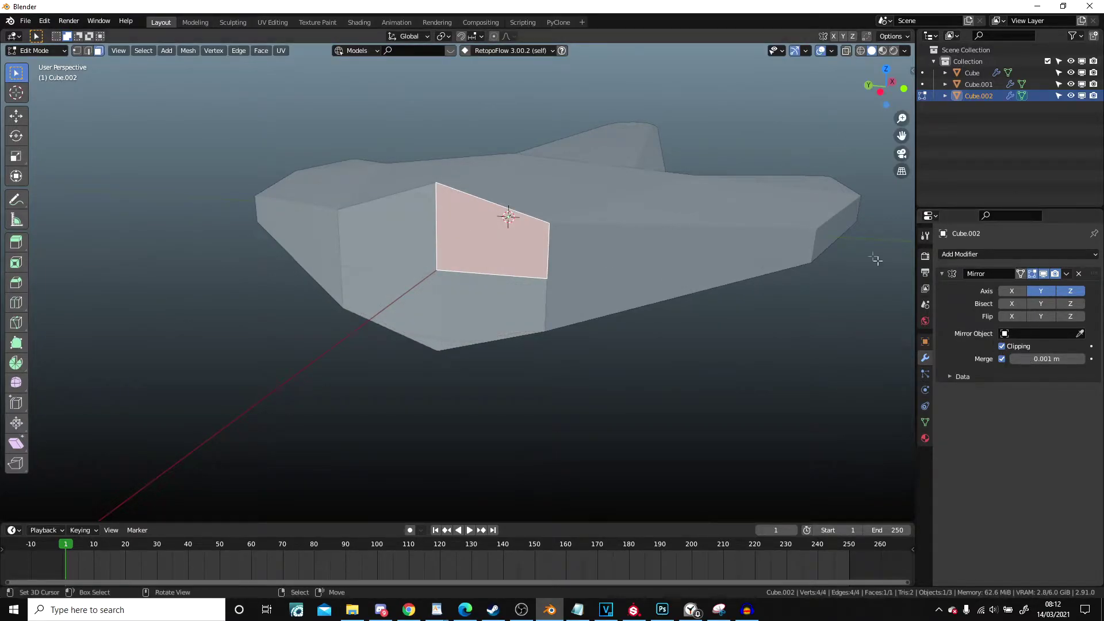
key(s)
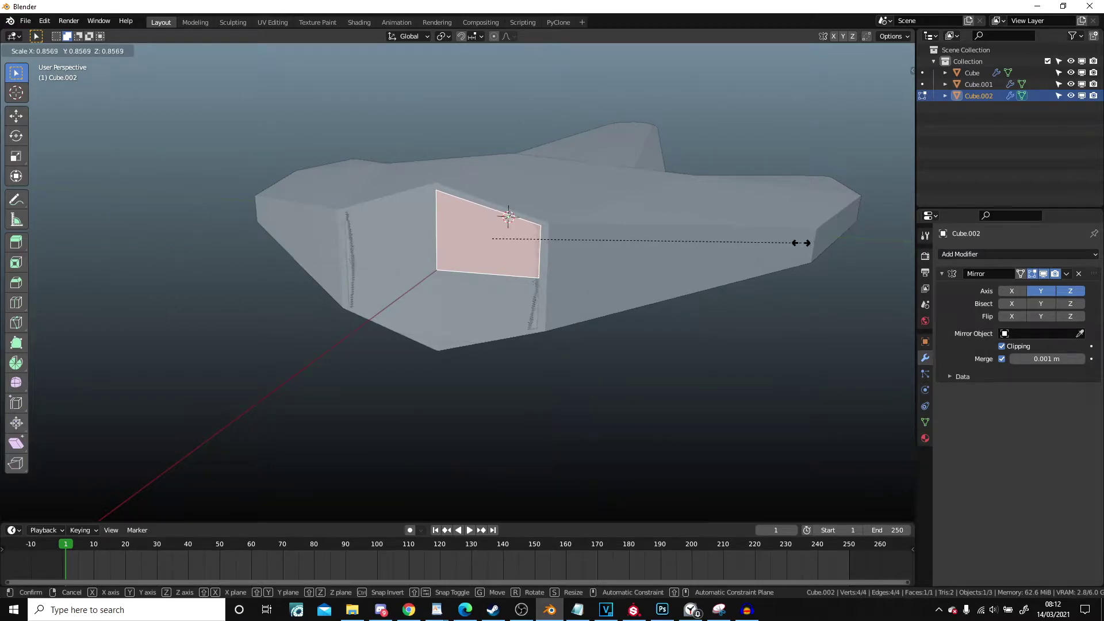
click(801, 242)
key(Tab)
click(672, 216)
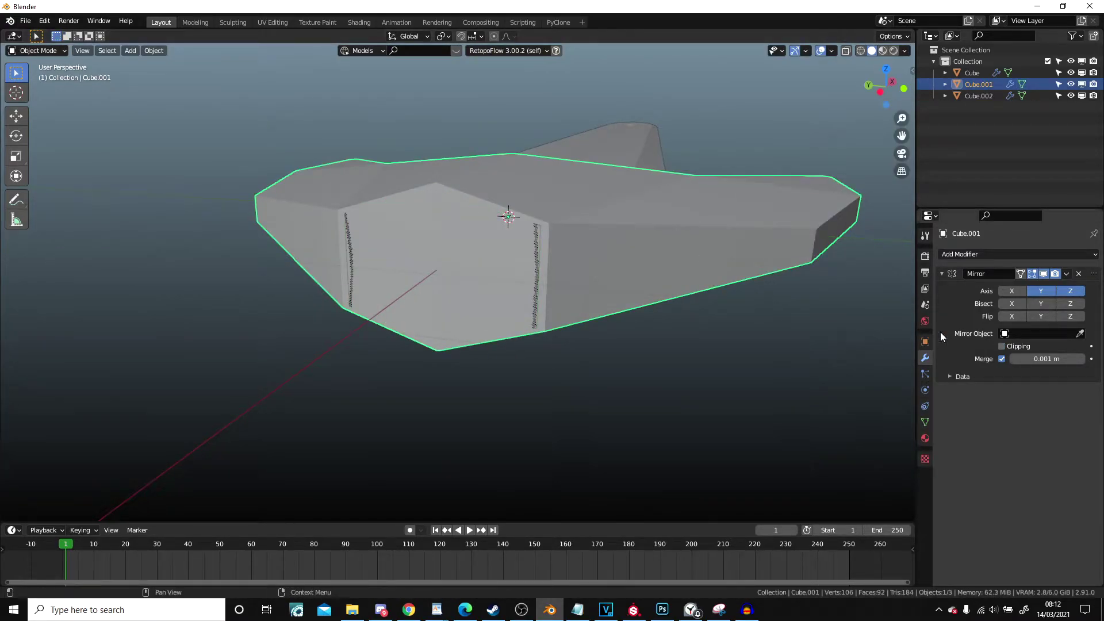
click(1000, 346)
Extrude the face into the handle, setting its end at X -0.82 m
click(500, 274)
key(Tab)
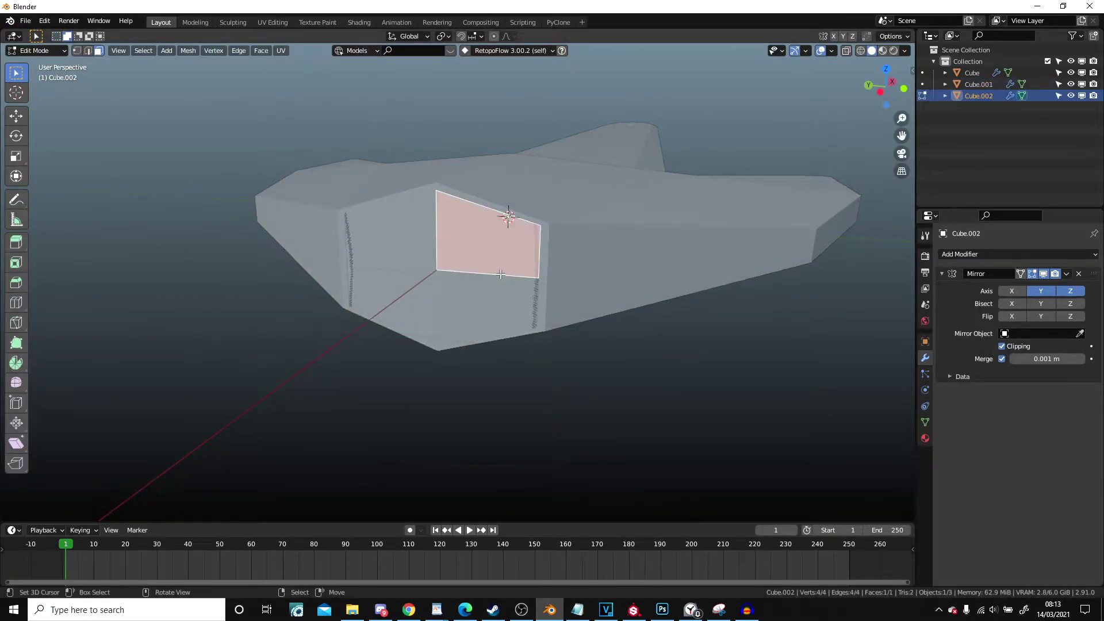
key(KP_7)
key(e)
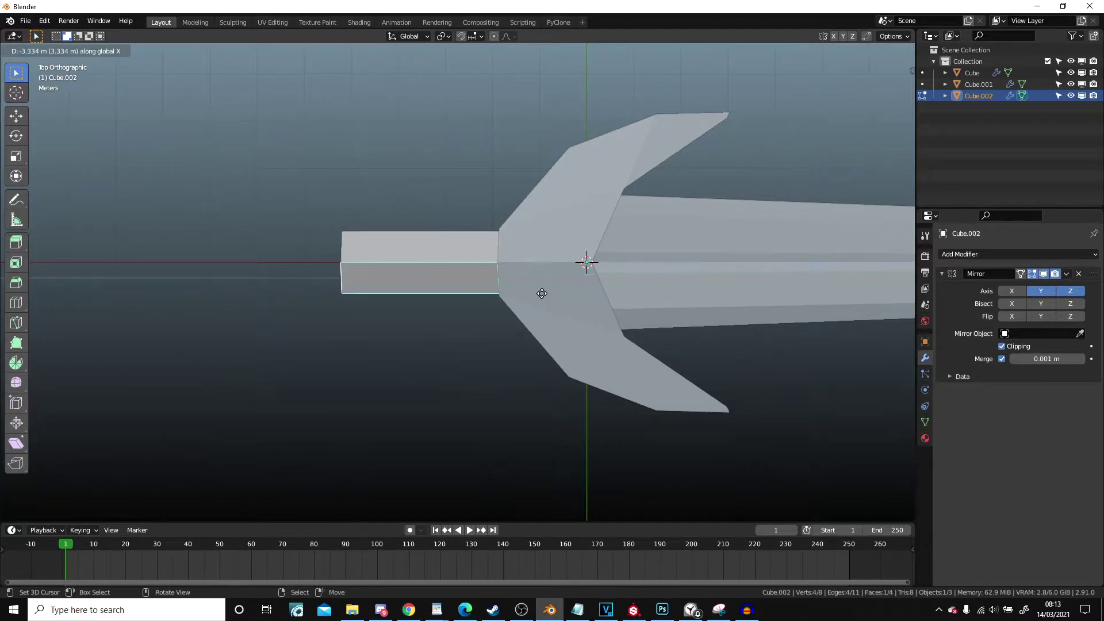
click(485, 288)
scroll(485, 289, down, 5)
scroll(596, 258, up, 3)
key(g)
key(x)
click(498, 303)
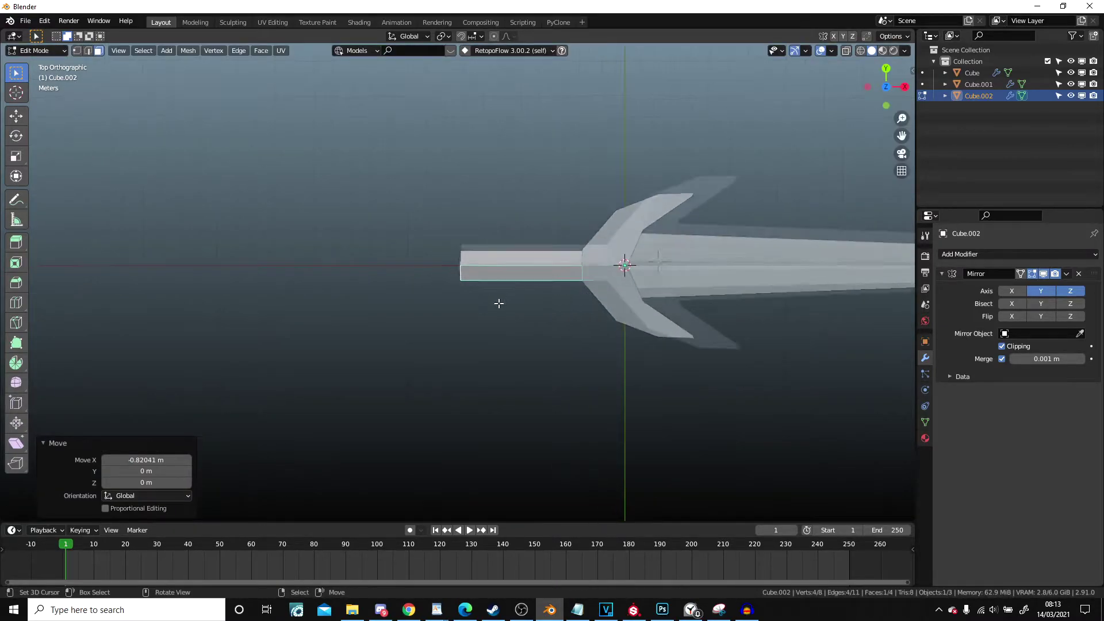
middle_drag(499, 303, 547, 217)
Duplicate the handle's end face and separate it as the pommel object Cube.003
key(shift+d)
right_click(572, 198)
key(p)
click(569, 204)
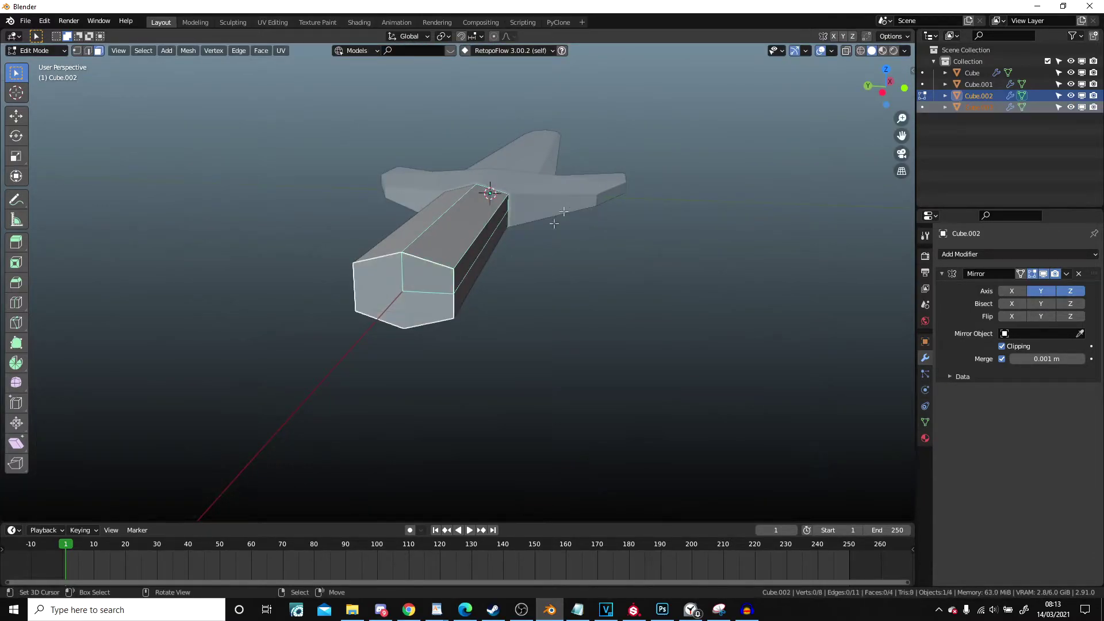
key(Tab)
scroll(619, 299, up, 2)
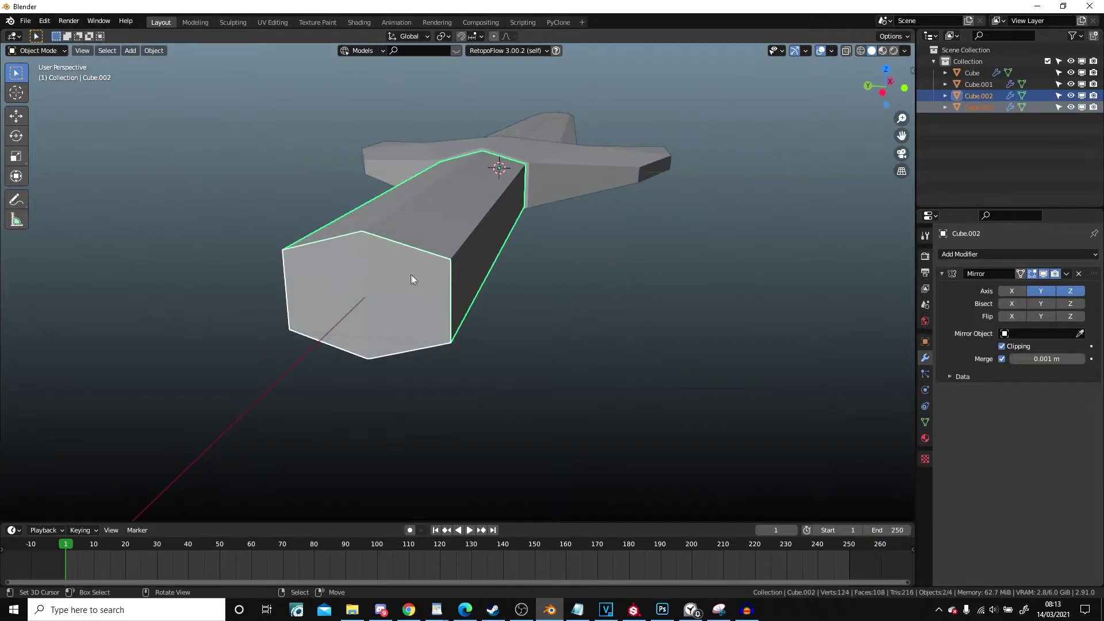
click(399, 266)
key(Tab)
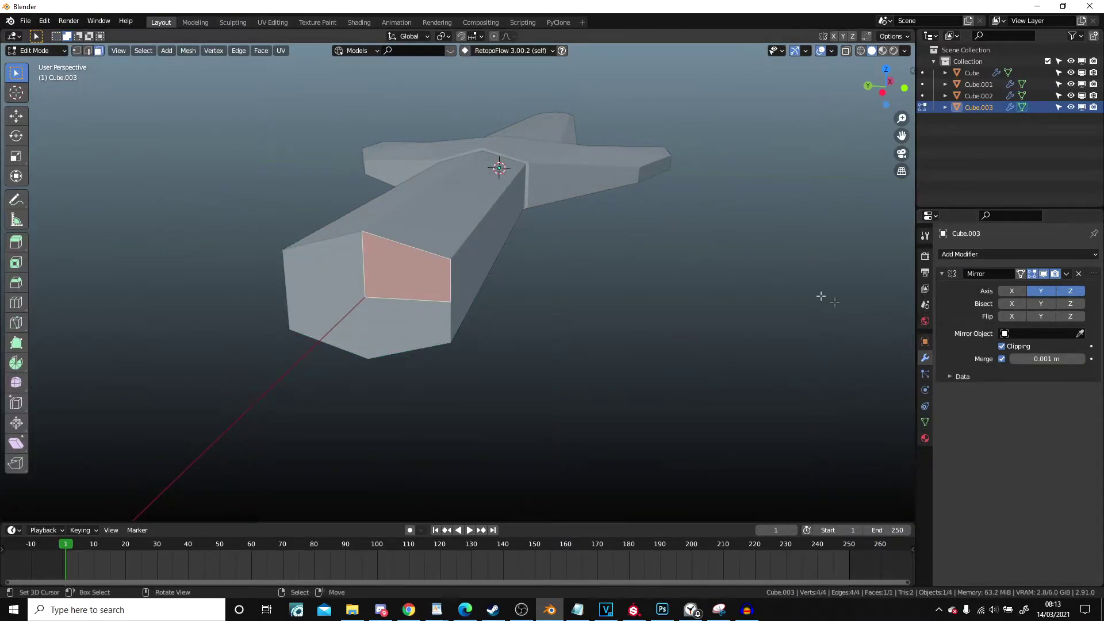
Shrink the pommel face slightly and view it from the top
key(s)
click(769, 289)
key(KP_2)
key(KP_6)
key(KP_7)
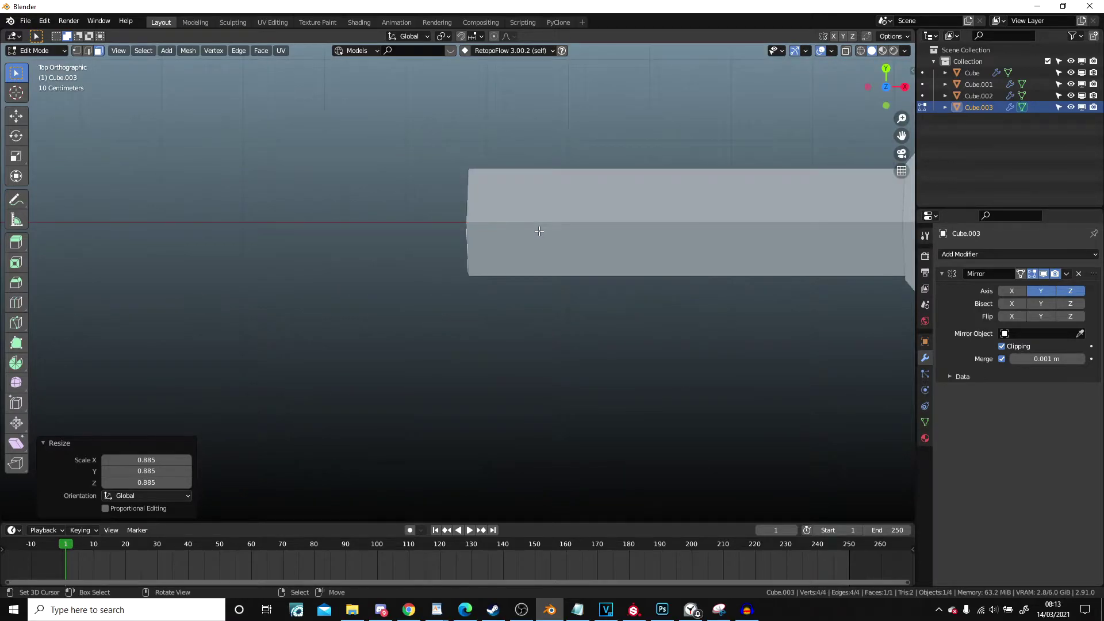
Extrude the pommel face outward and widen the extruded face
key(e)
click(473, 283)
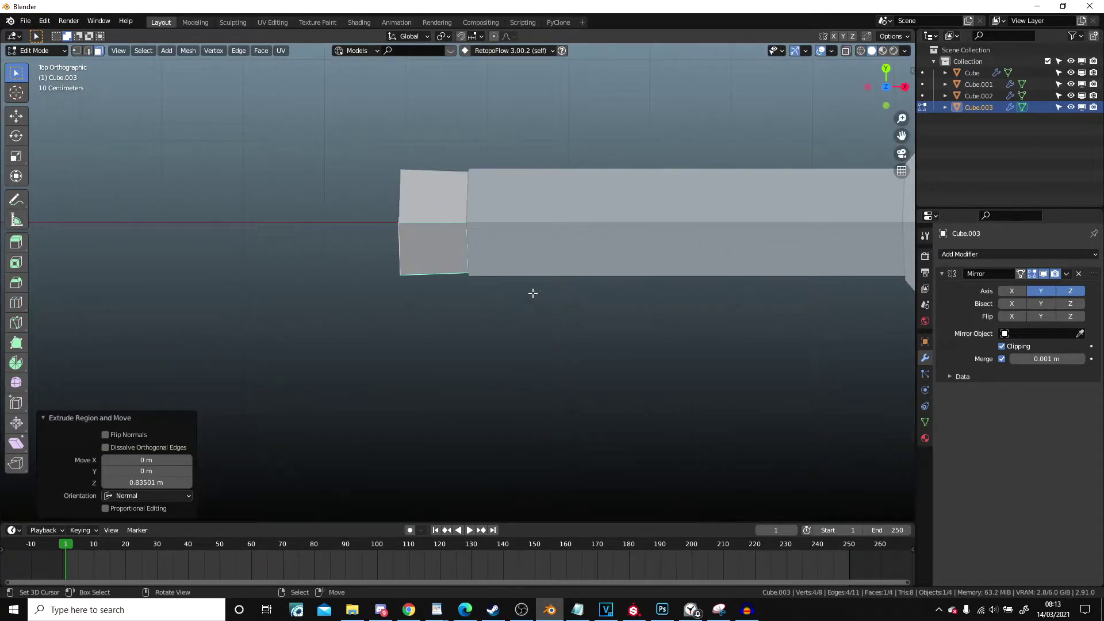
key(s)
click(642, 303)
middle_drag(643, 303, 775, 185)
key(s)
click(806, 175)
key(KP_7)
scroll(683, 257, down, 4)
scroll(629, 254, up, 3)
Extrude two more pommel sections, taper the tip, and return to Object Mode
key(e)
click(599, 255)
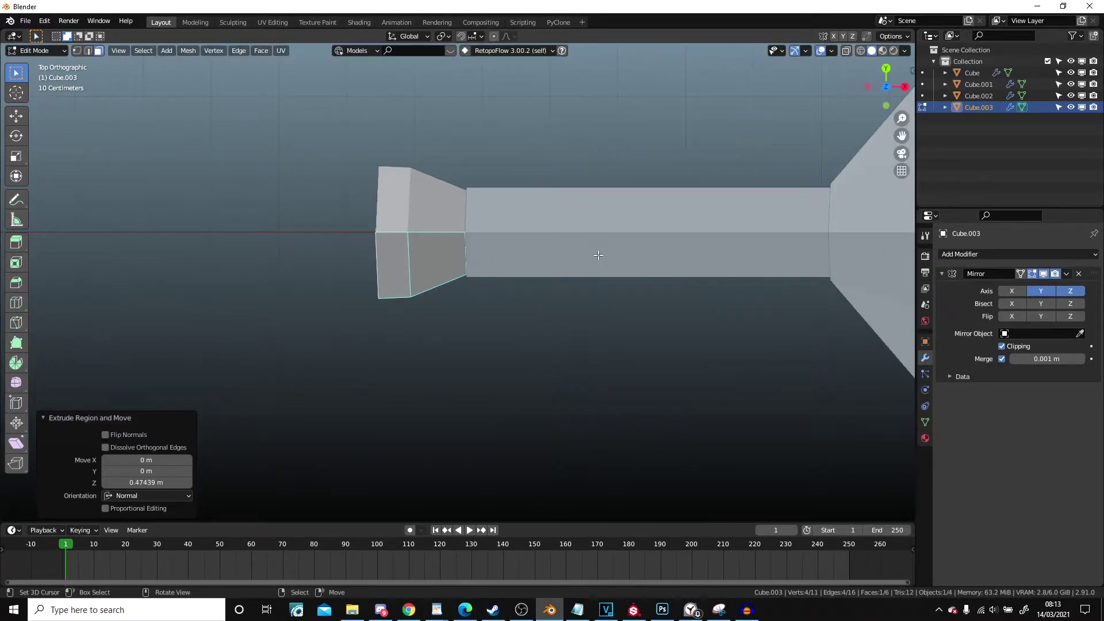
key(e)
click(558, 256)
key(s)
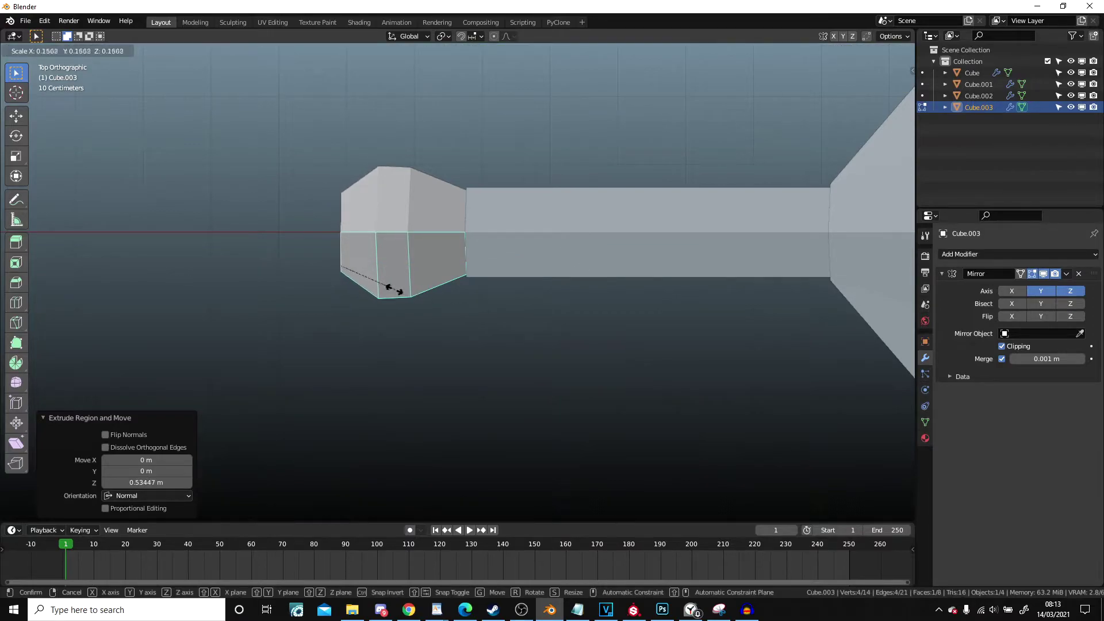
click(334, 263)
mouse_move(333, 263)
middle_down()
mouse_move(544, 319)
mouse_move(602, 287)
mouse_move(634, 291)
mouse_move(580, 259)
mouse_move(643, 257)
mouse_move(837, 305)
middle_up()
key(Tab)
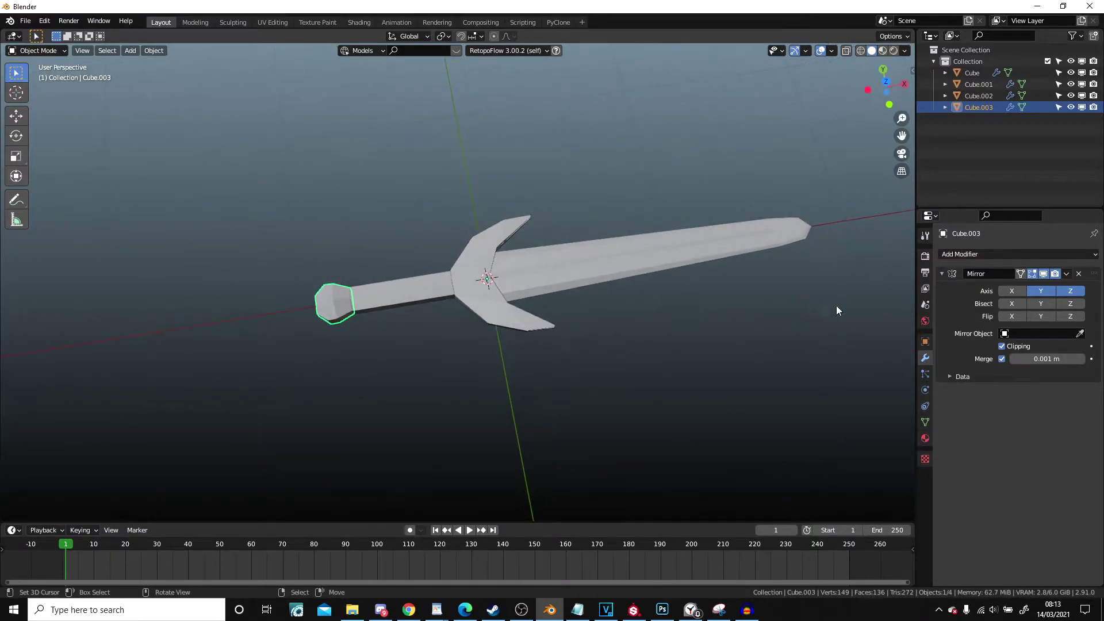
click(1008, 259)
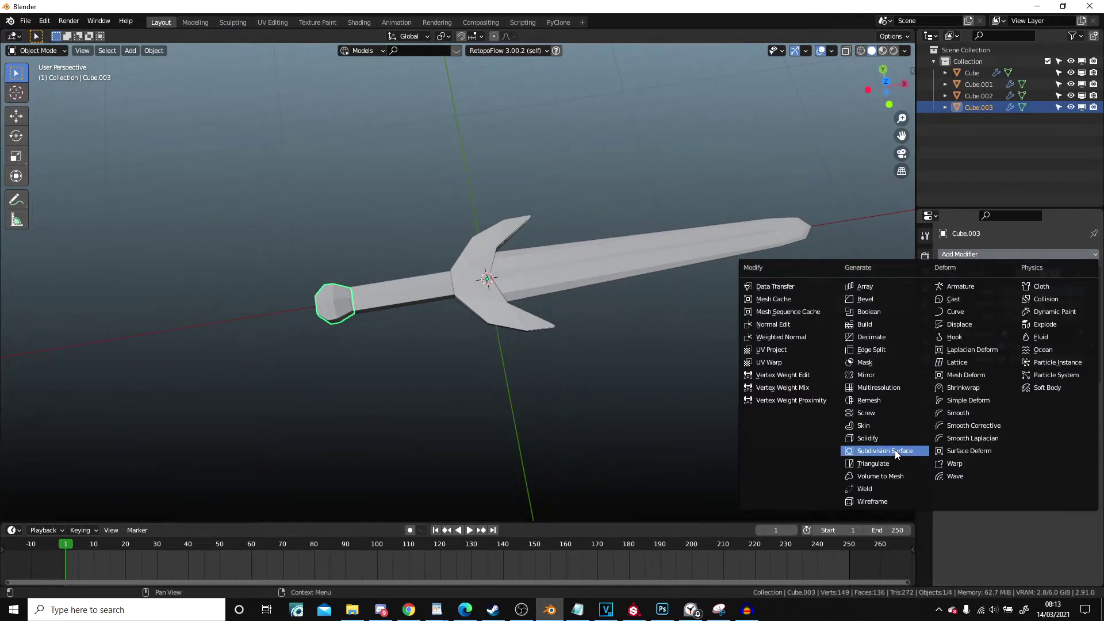
Add a Subdivision Surface modifier to the pommel and delete its unneeded inner faces
click(863, 451)
middle_drag(426, 389, 514, 326)
scroll(514, 331, up, 5)
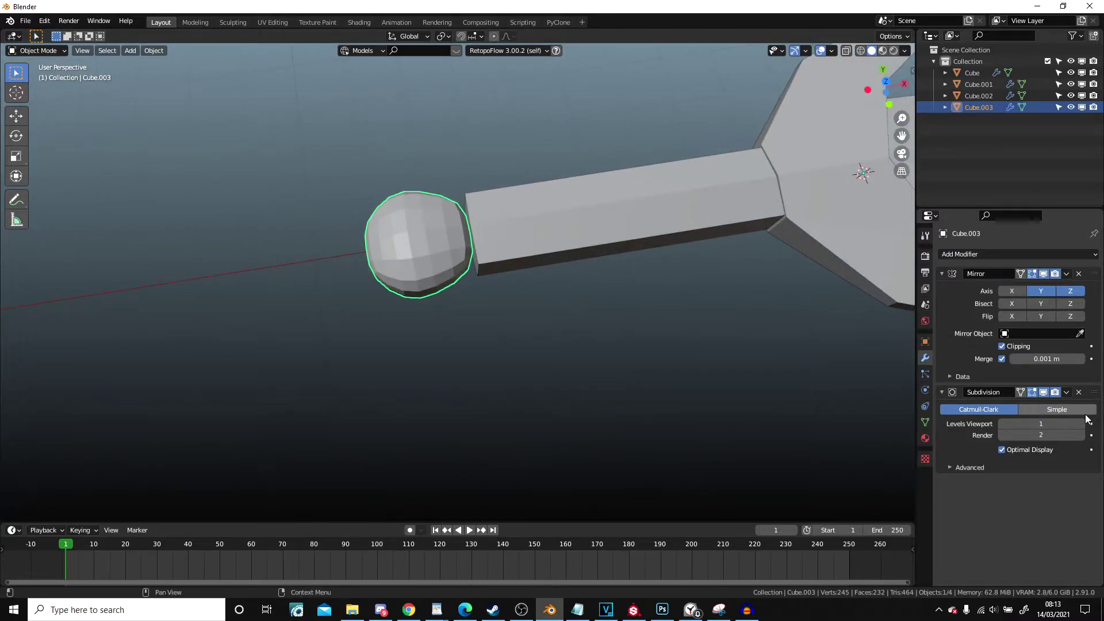
key(Tab)
mouse_move(502, 236)
middle_down()
mouse_move(491, 257)
mouse_move(699, 263)
mouse_move(762, 288)
middle_up()
key(shift+z)
key(x)
click(518, 246)
key(Tab)
key(shift+z)
Add a Subdivision Surface modifier to the handle
click(512, 232)
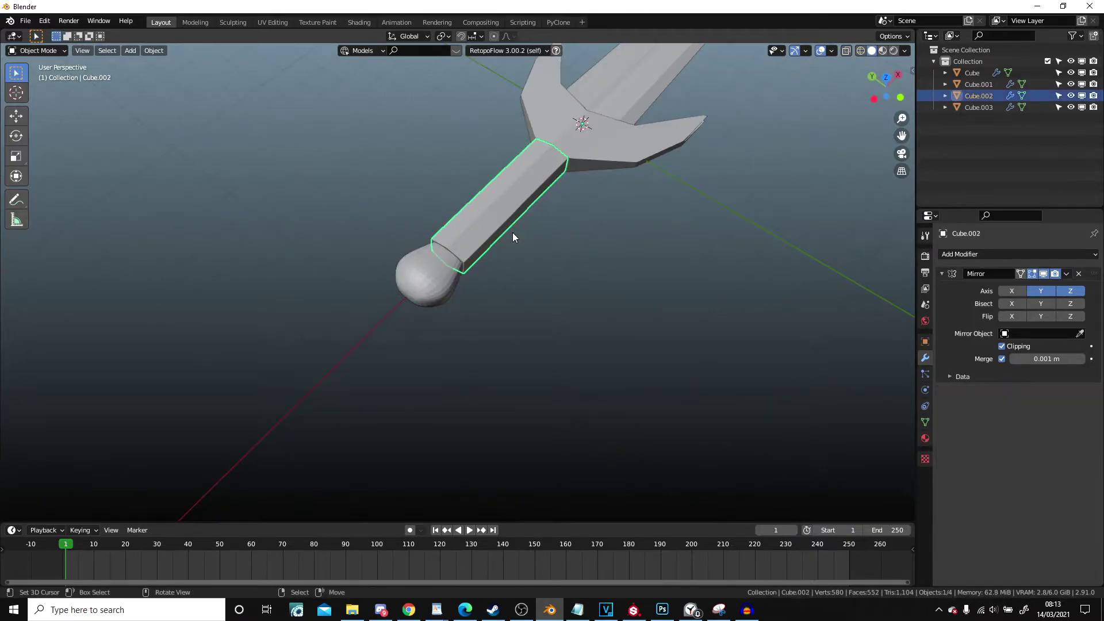
scroll(513, 231, up, 4)
mouse_move(513, 231)
middle_down()
mouse_move(476, 284)
mouse_move(578, 191)
mouse_move(541, 246)
middle_up()
key(Tab)
key(Tab)
click(962, 254)
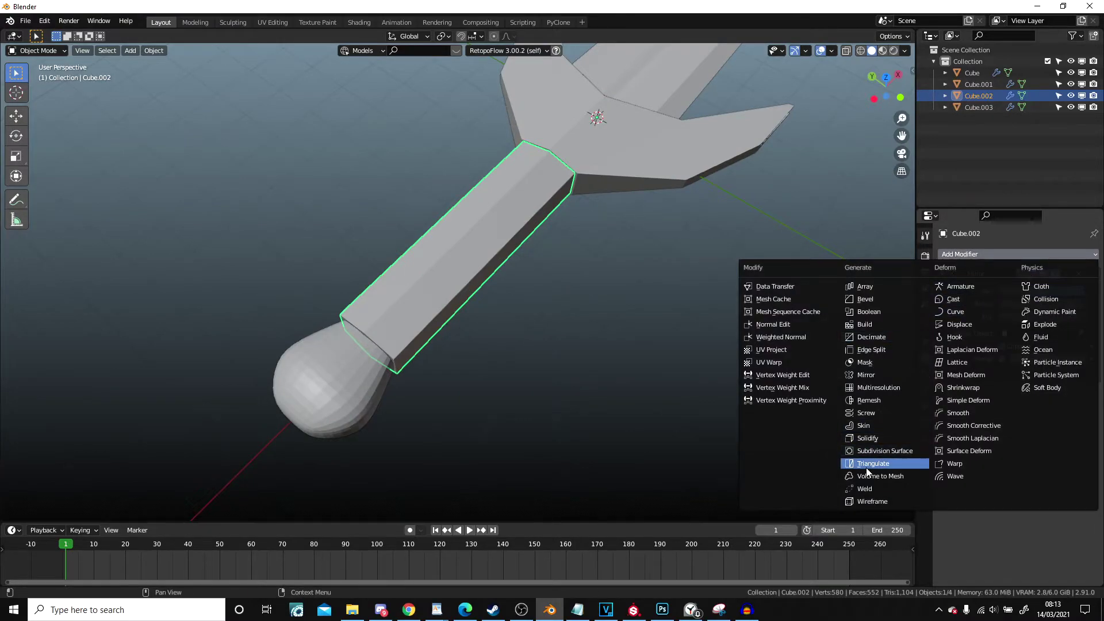
click(897, 451)
Delete the handle's unneeded end faces
key(Tab)
mouse_move(498, 339)
middle_down()
mouse_move(537, 345)
mouse_move(467, 330)
middle_up()
key(x)
middle_drag(592, 319, 587, 428)
click(587, 429)
key(x)
click(514, 421)
key(Tab)
Move the pommel along X so it seats against the handle's end
mouse_move(514, 421)
middle_down()
mouse_move(572, 392)
mouse_move(503, 324)
mouse_move(316, 353)
middle_up()
click(317, 354)
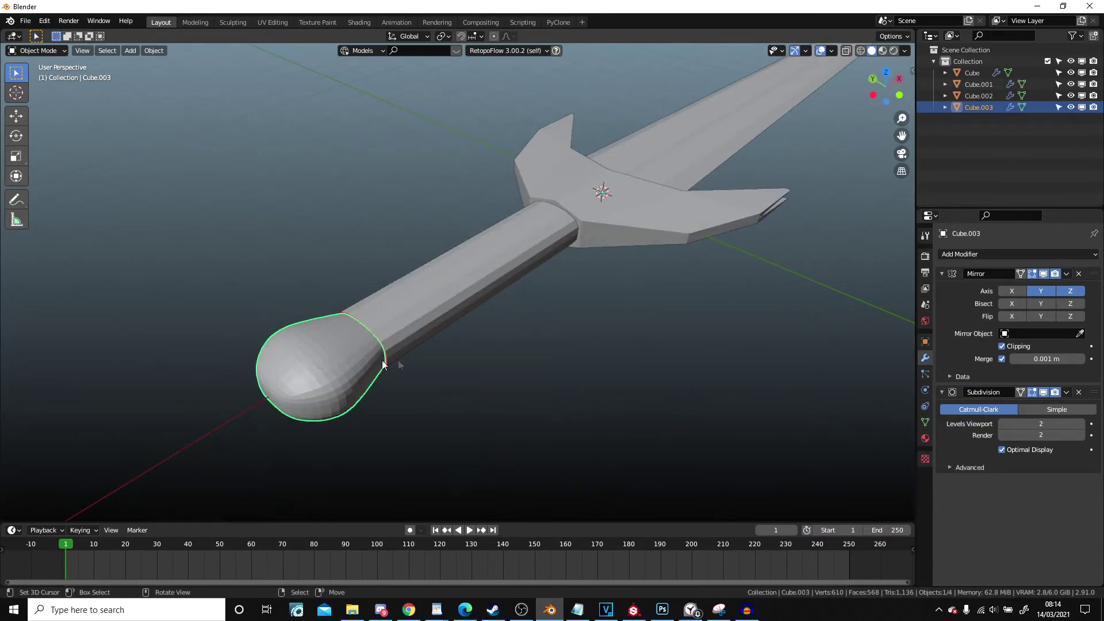
key(Tab)
scroll(441, 361, up, 2)
scroll(442, 361, up, 2)
key(g)
key(x)
click(465, 359)
key(Tab)
Deselect everything and put the handle back into Edit Mode
mouse_move(463, 359)
middle_down()
mouse_move(530, 264)
mouse_move(433, 307)
middle_up()
key(alt+a)
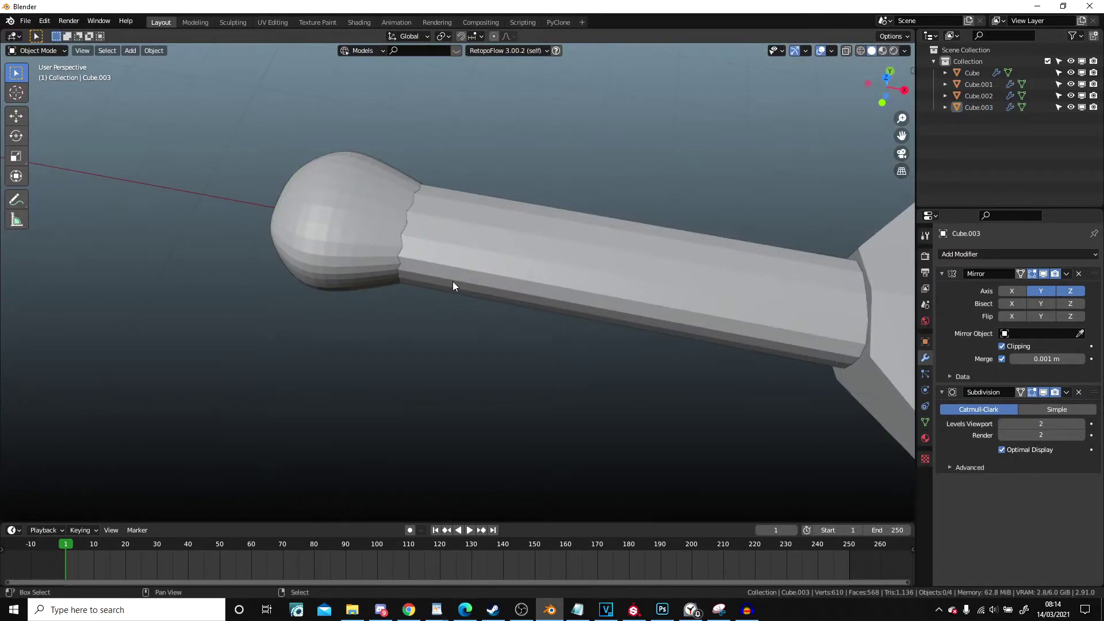
key(shift+a)
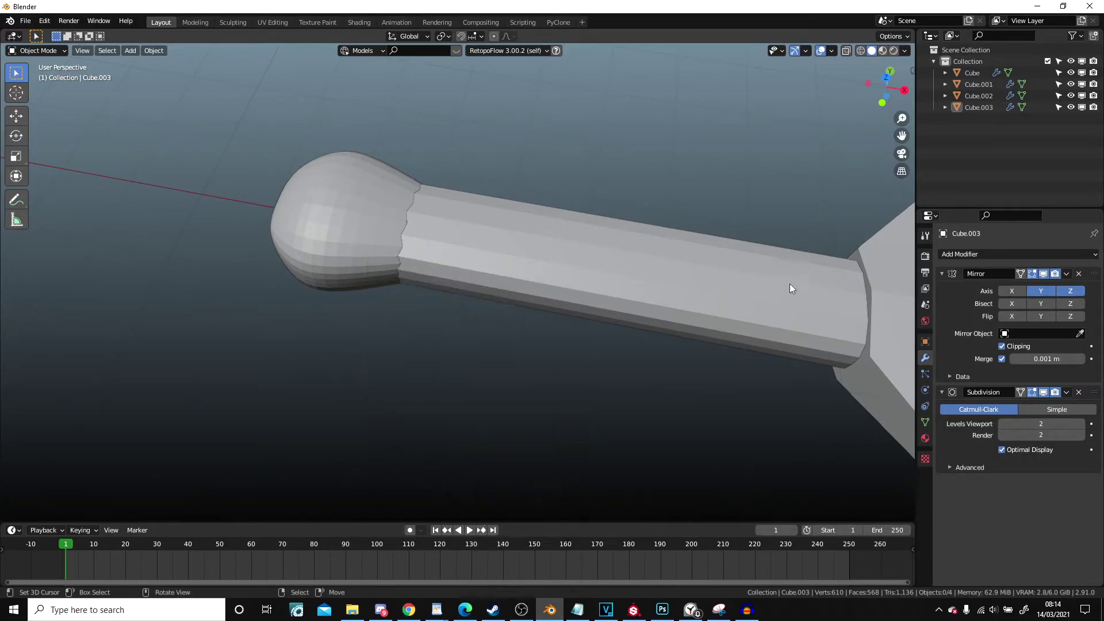
click(483, 241)
key(Tab)
shift+middle_drag(485, 242, 519, 260)
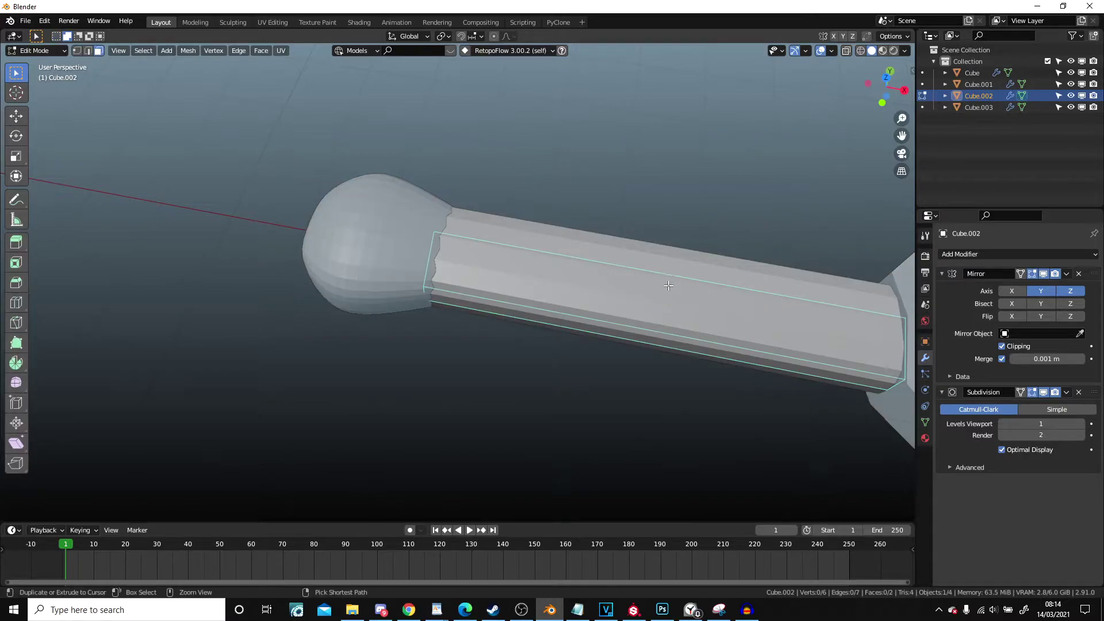
Cut an edge loop near the pommel end of the handle and select that narrow face ring
key(ctrl+r)
click(667, 286)
click(449, 264)
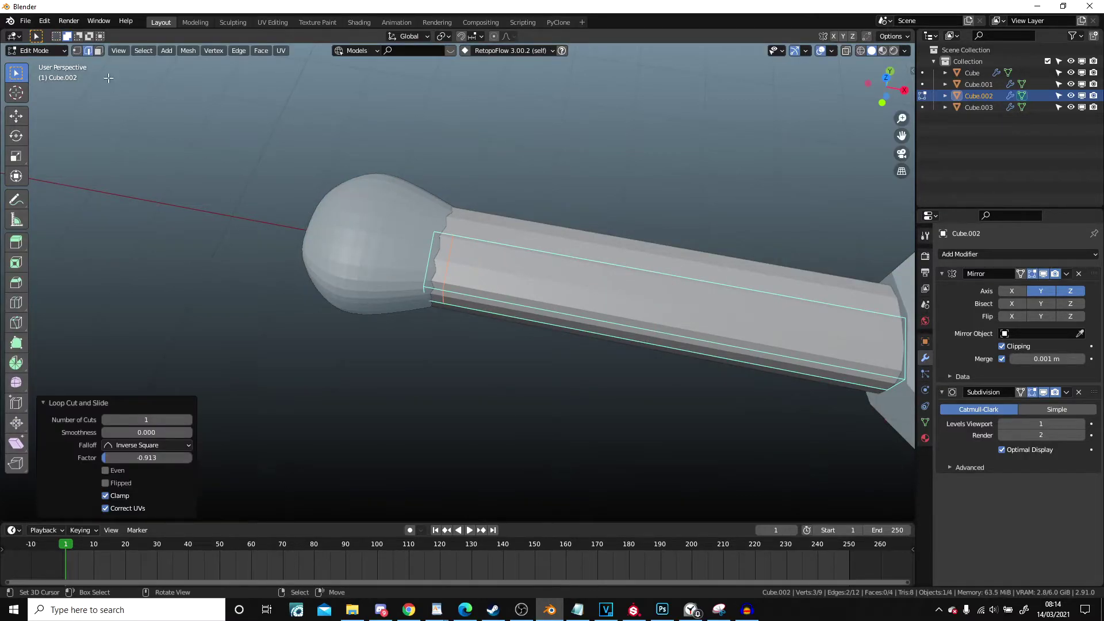
click(433, 288)
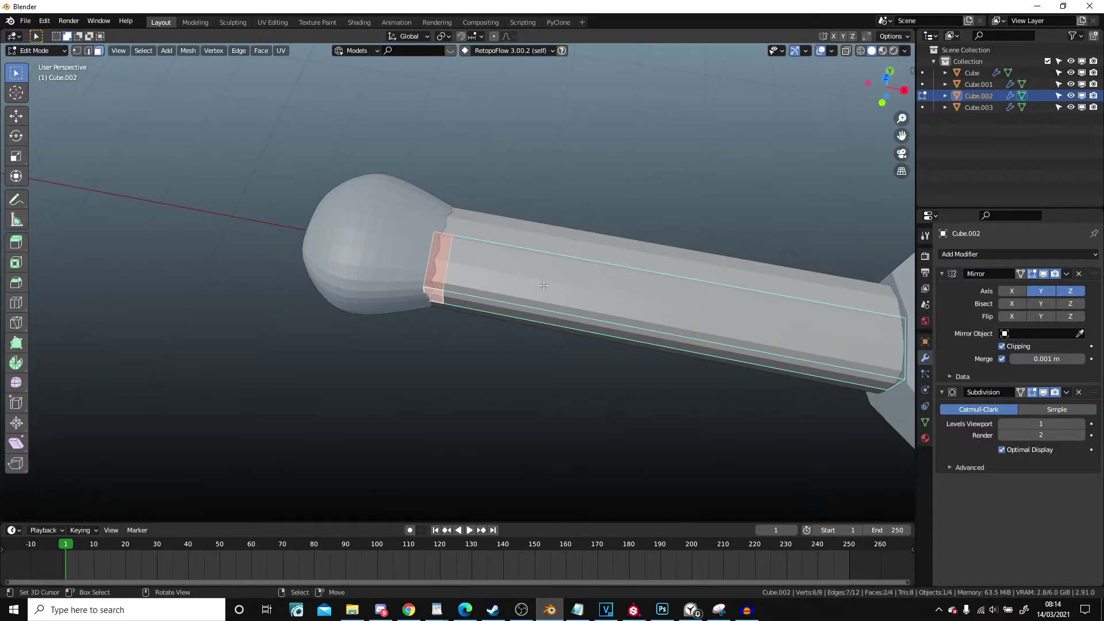
Duplicate the face ring and separate it into its own object, ready for editing
key(shift+d)
key(Escape)
key(p)
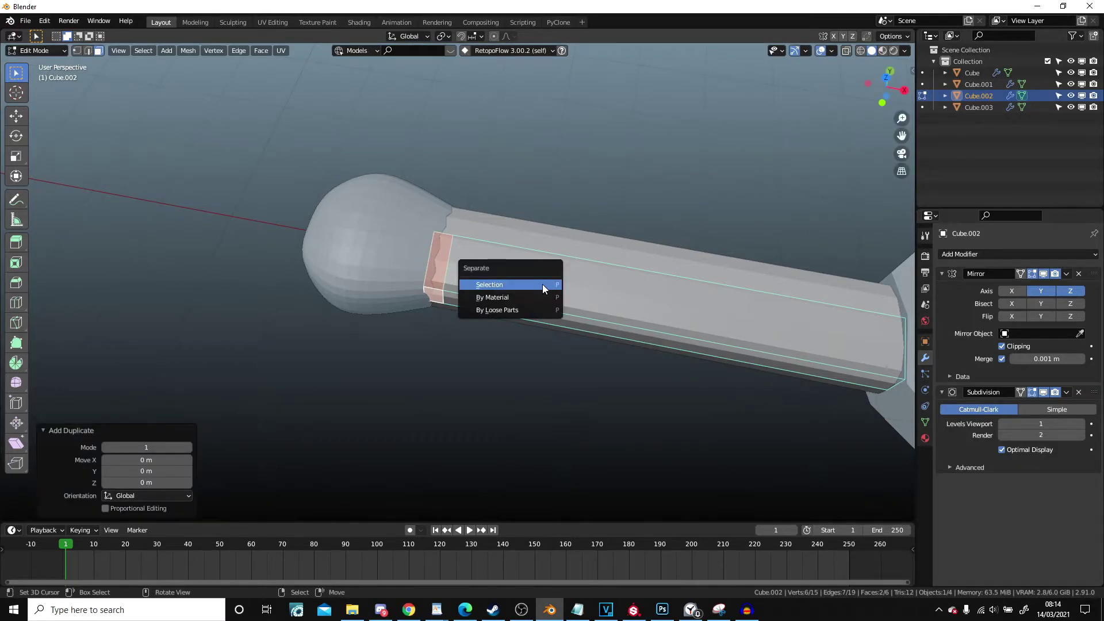
click(543, 284)
scroll(489, 270, up, 2)
key(Tab)
click(438, 259)
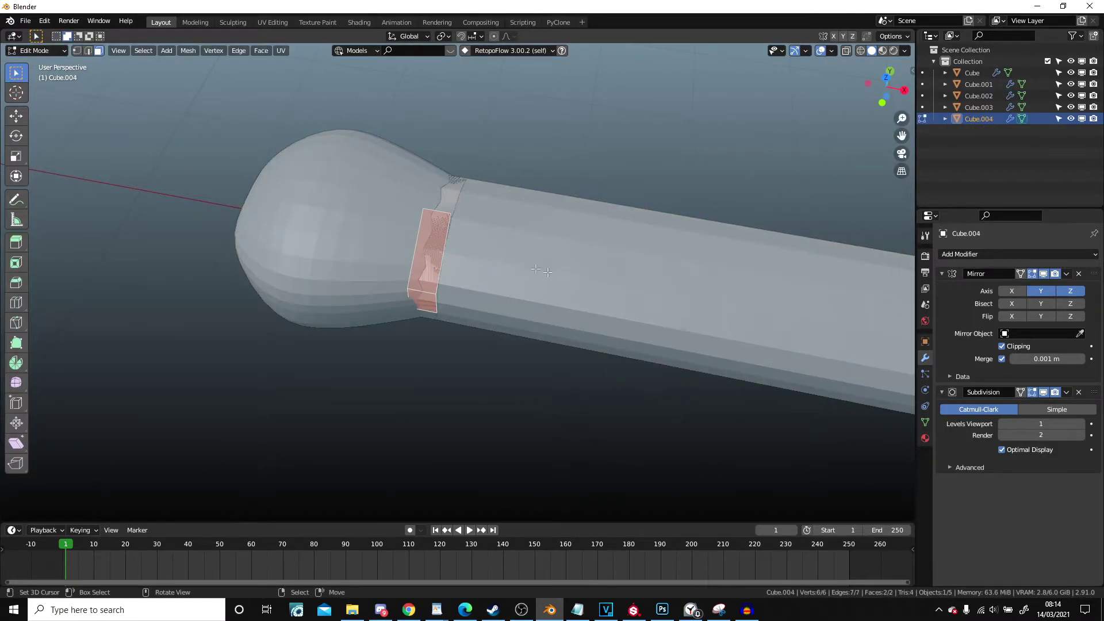
scroll(438, 259, up, 3)
key(Tab)
Scale the ring to 1.278 and give it a 0.07 m Solidify modifier
key(s)
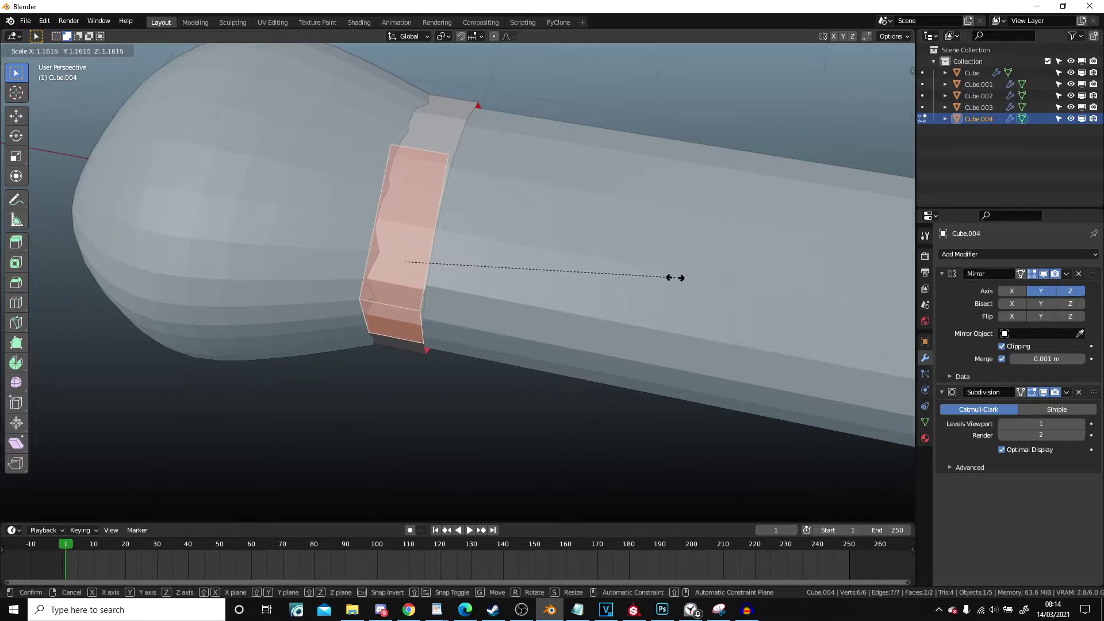
click(700, 300)
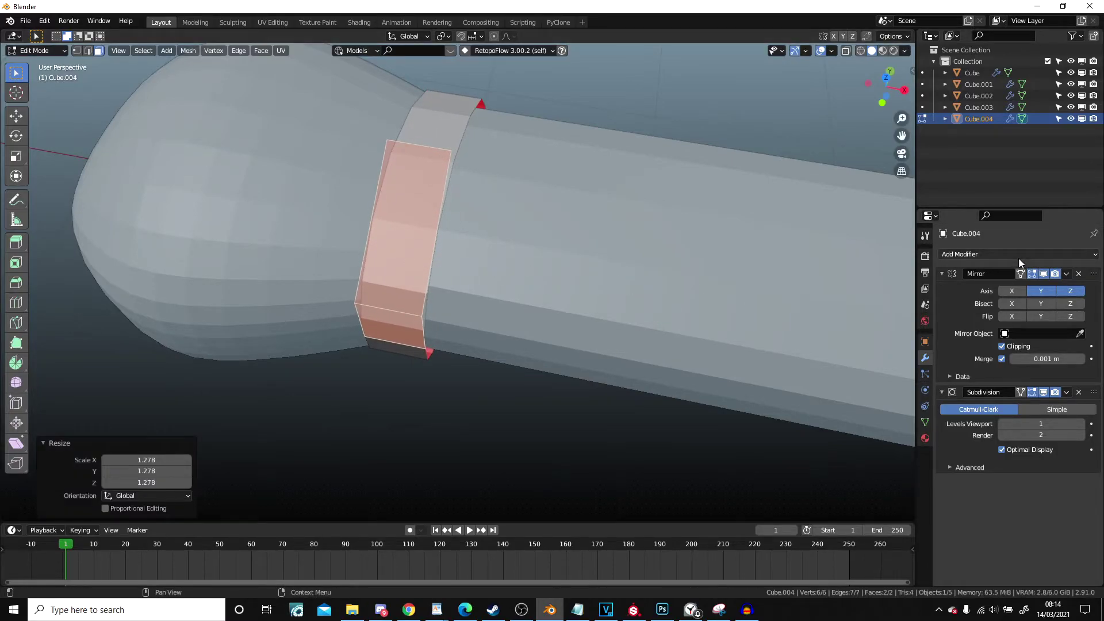
click(1019, 257)
click(868, 438)
mouse_move(575, 288)
middle_down()
mouse_move(511, 264)
mouse_move(411, 326)
middle_up()
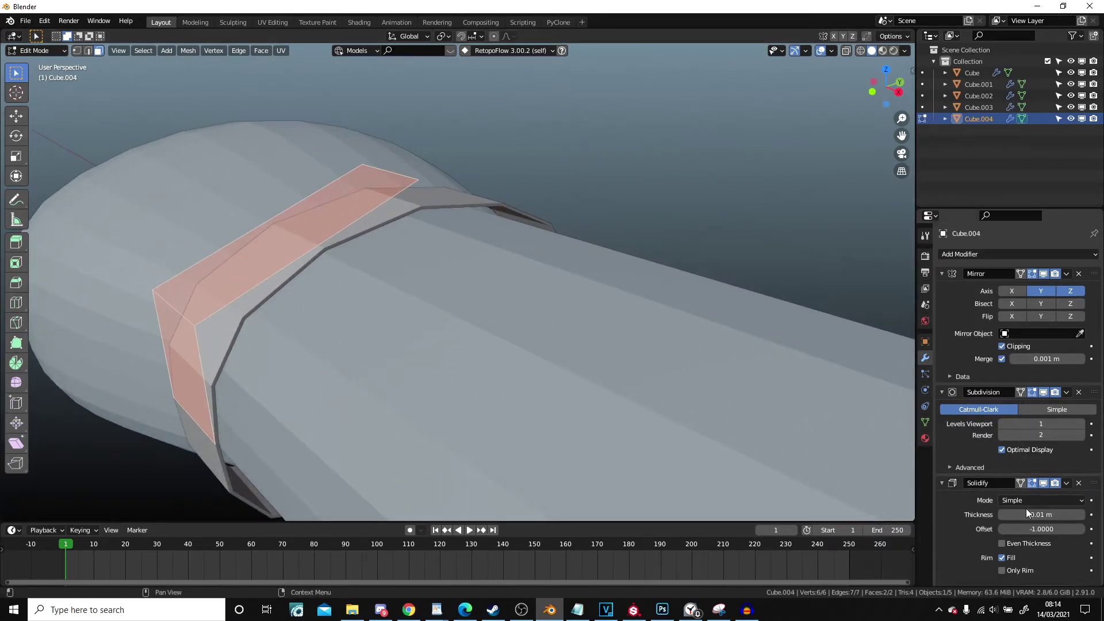
drag(1041, 514, 1070, 514)
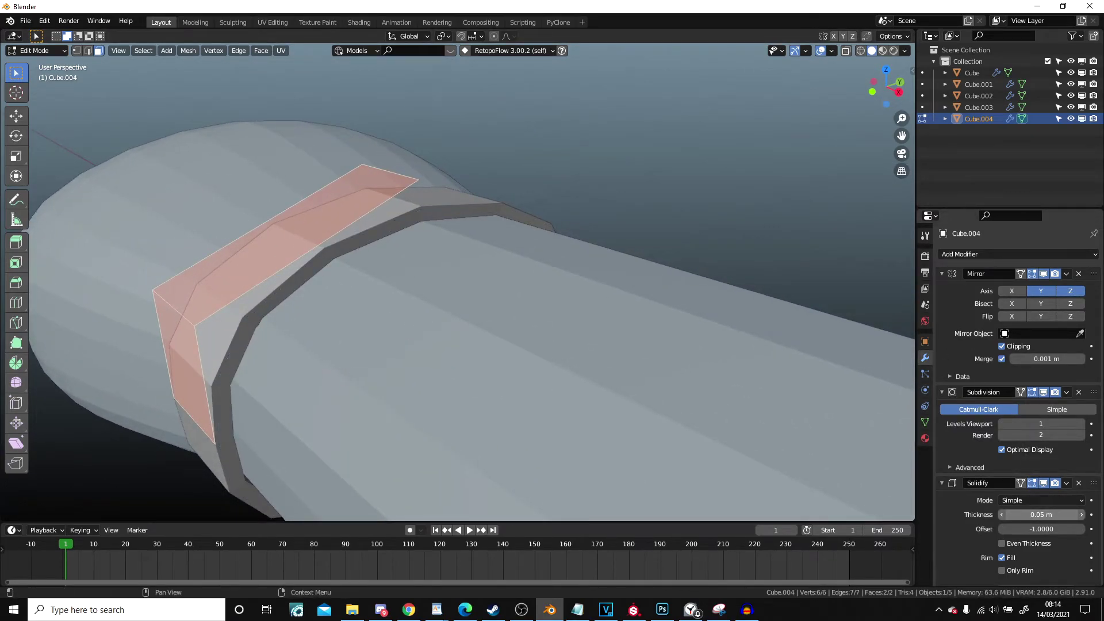
key(Tab)
scroll(653, 405, down, 5)
mouse_move(653, 405)
middle_down()
mouse_move(668, 393)
mouse_move(401, 300)
mouse_move(715, 340)
mouse_move(426, 375)
mouse_move(519, 289)
mouse_move(551, 280)
mouse_move(716, 279)
mouse_move(426, 346)
mouse_move(488, 304)
mouse_move(827, 365)
middle_up()
click(426, 346)
Give the crossguard a new orange-copper material
click(924, 438)
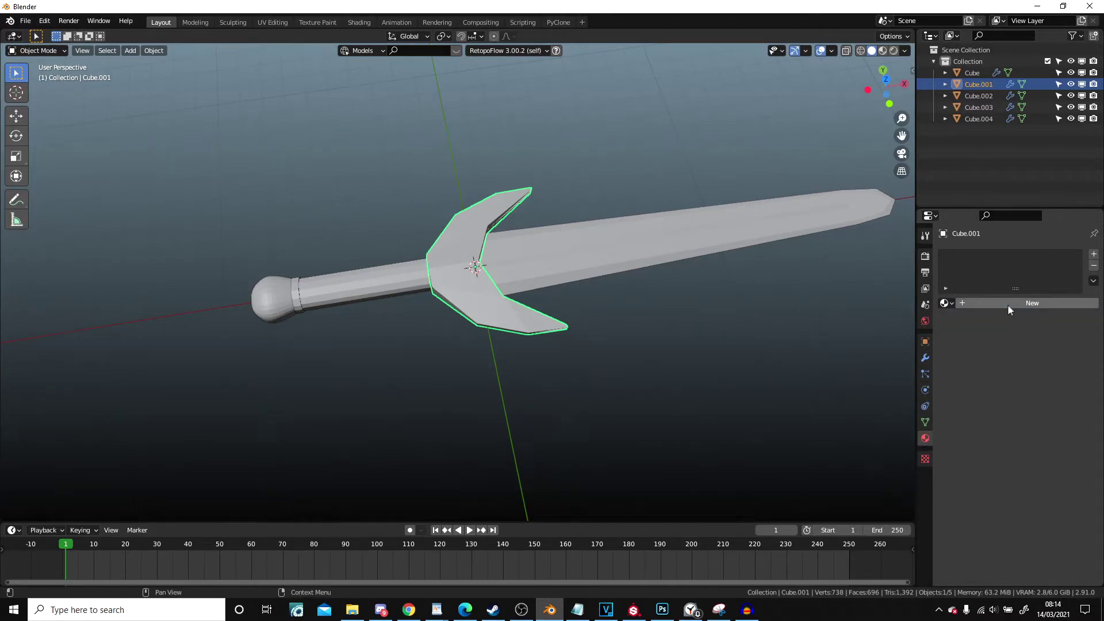
click(1008, 304)
click(1032, 423)
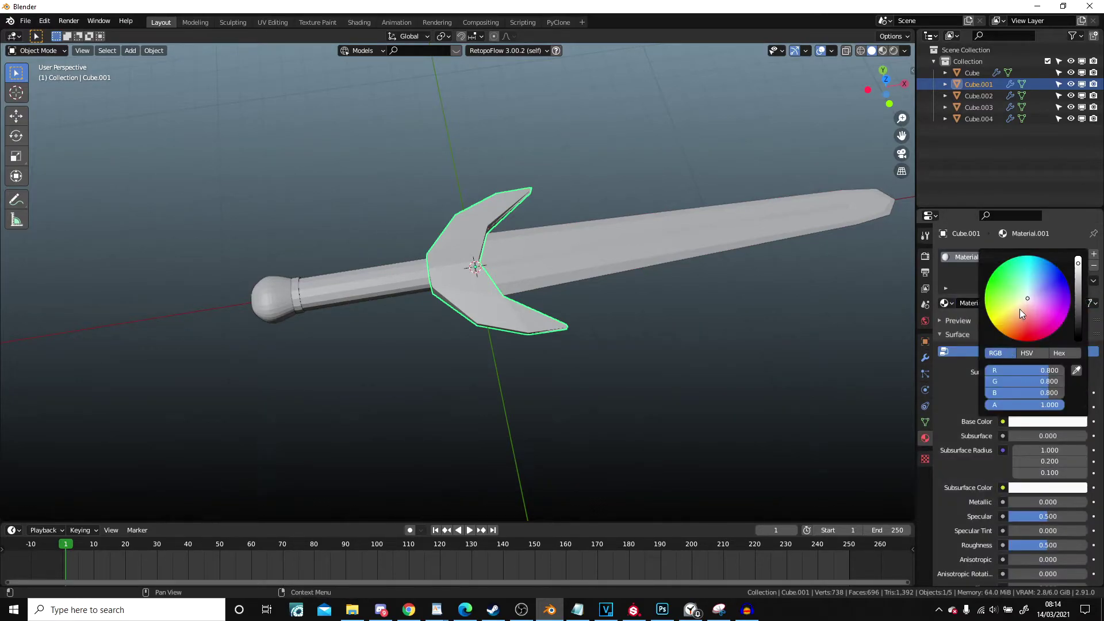
drag(1018, 312, 1019, 322)
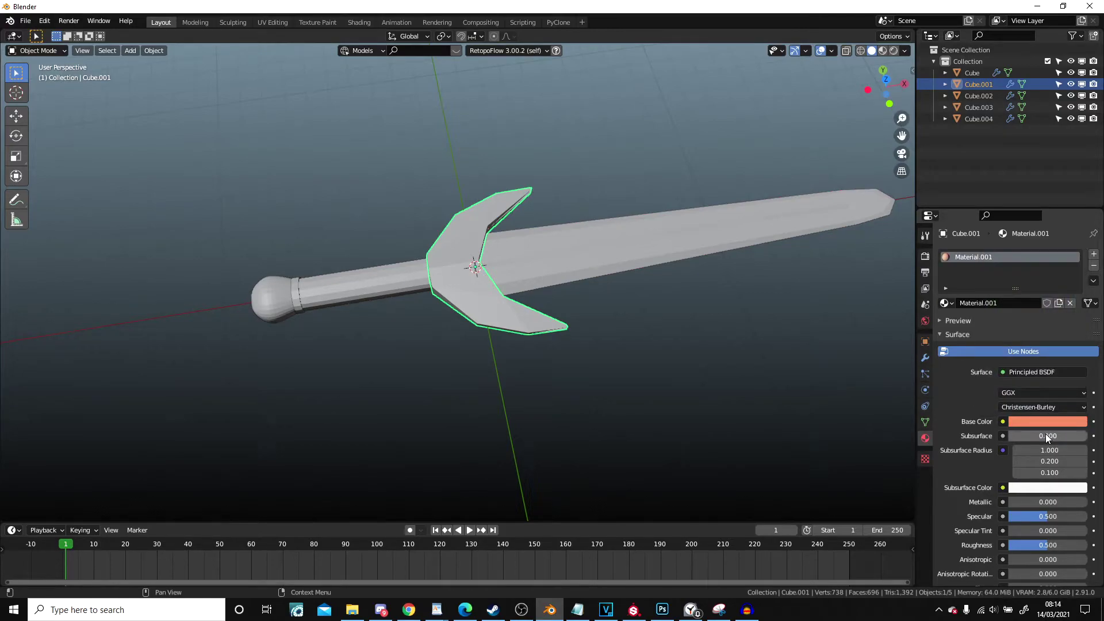
Give the handle a new dark brown material
click(629, 225)
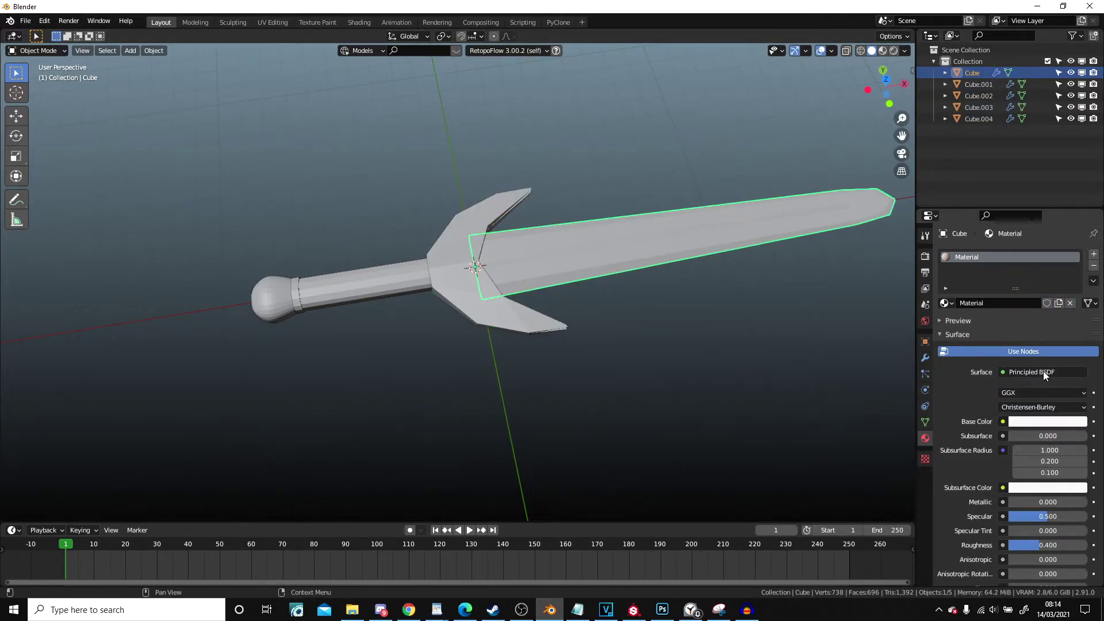
middle_drag(658, 240, 612, 250)
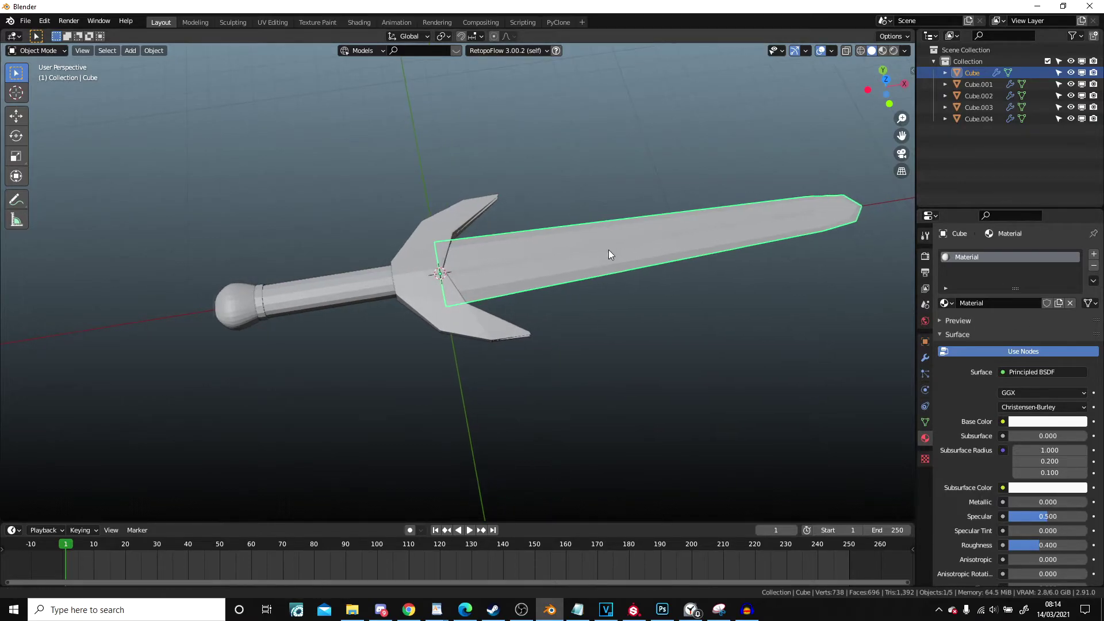
click(477, 334)
click(513, 267)
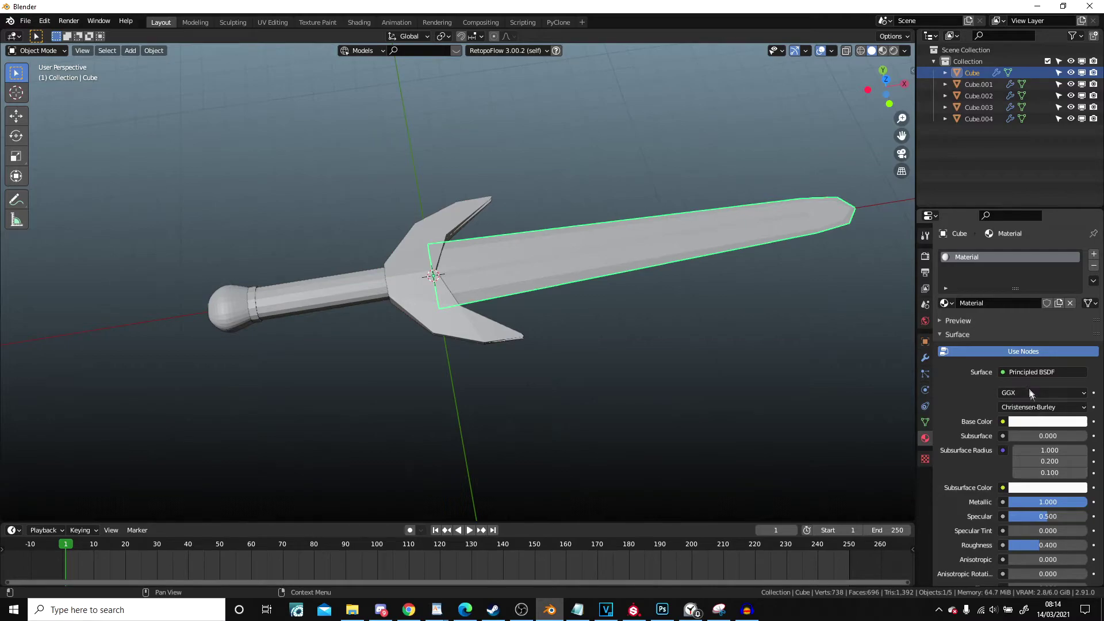
click(327, 302)
key(KP_Decimal)
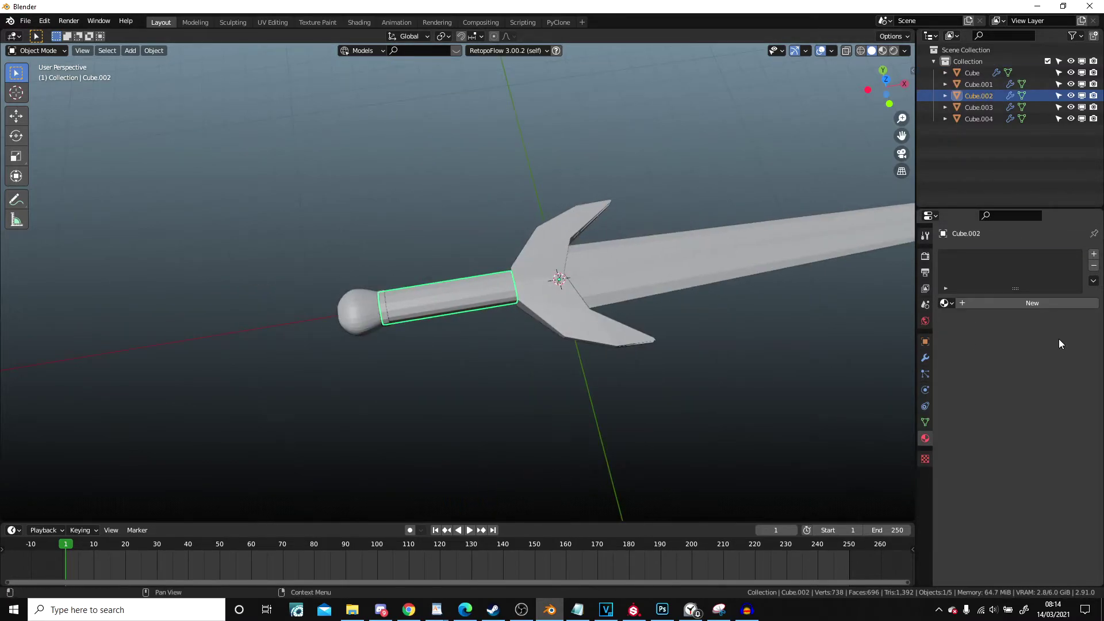
click(1031, 429)
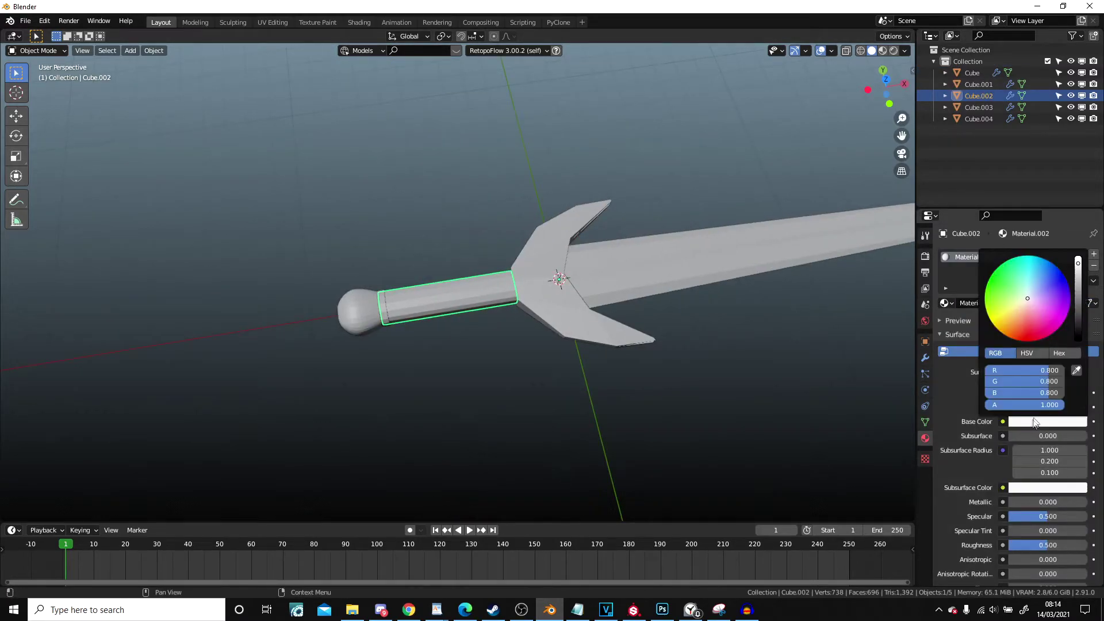
click(1024, 326)
click(1078, 306)
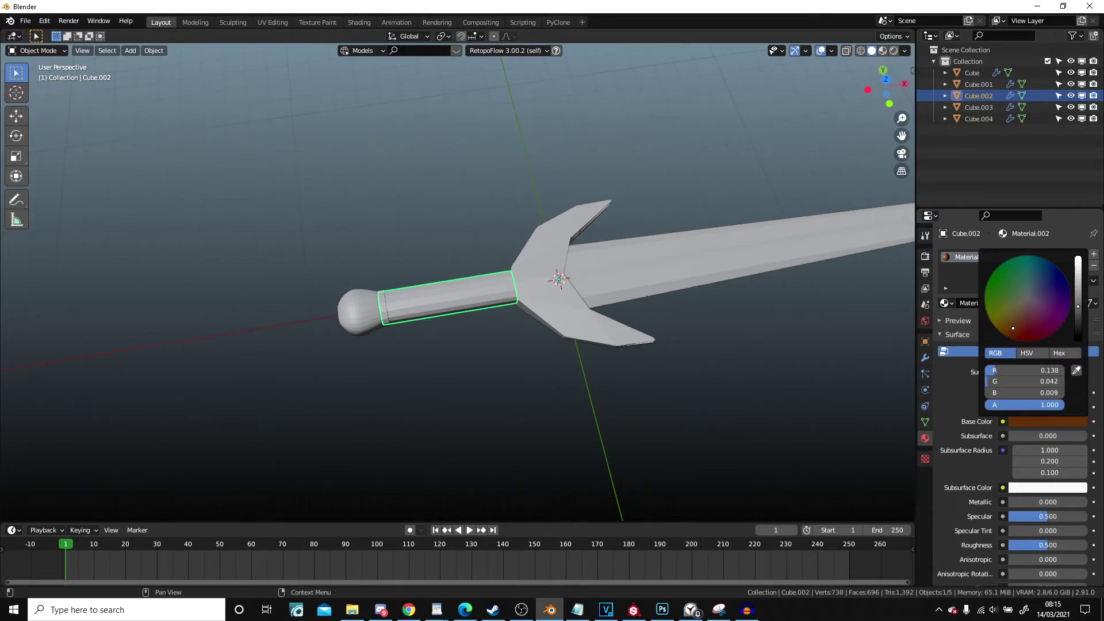
Give the pommel a new red material
scroll(989, 500, down, 3)
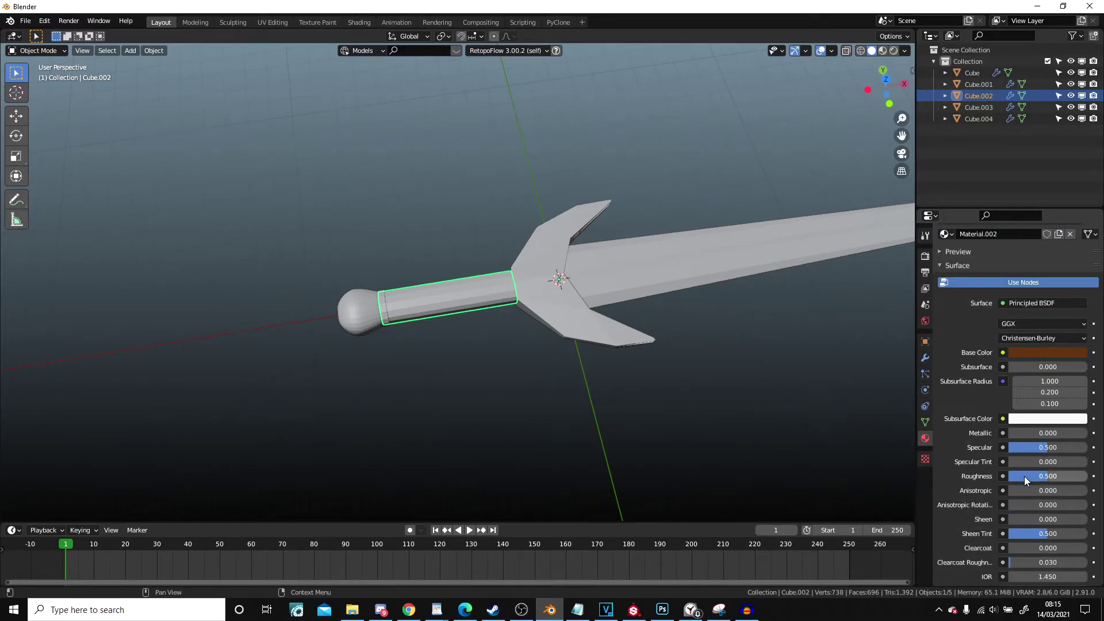
click(631, 343)
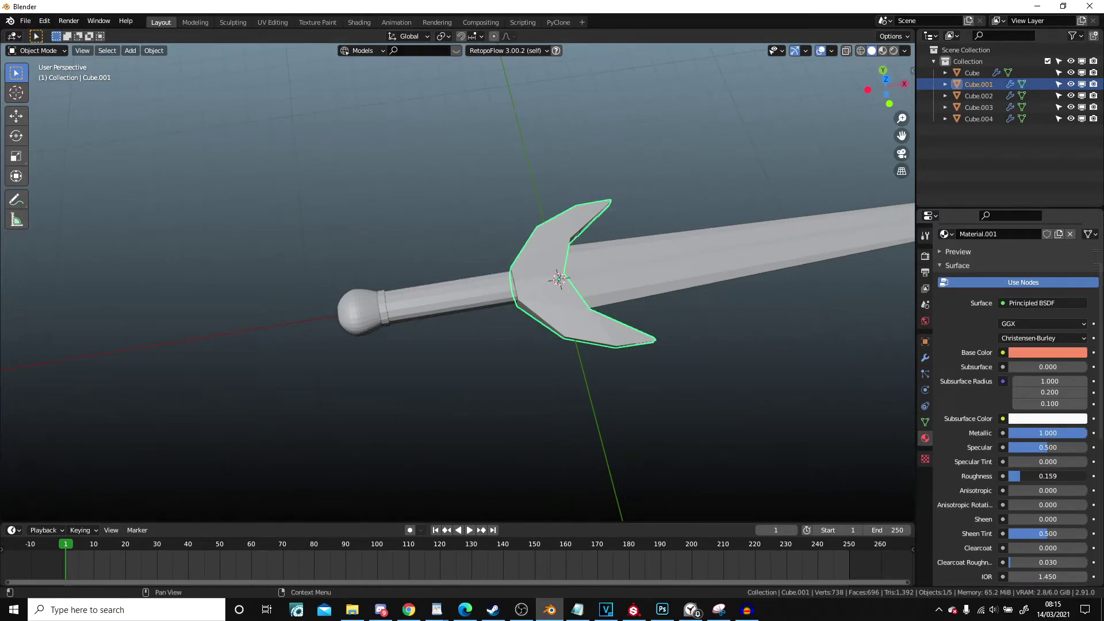
click(753, 264)
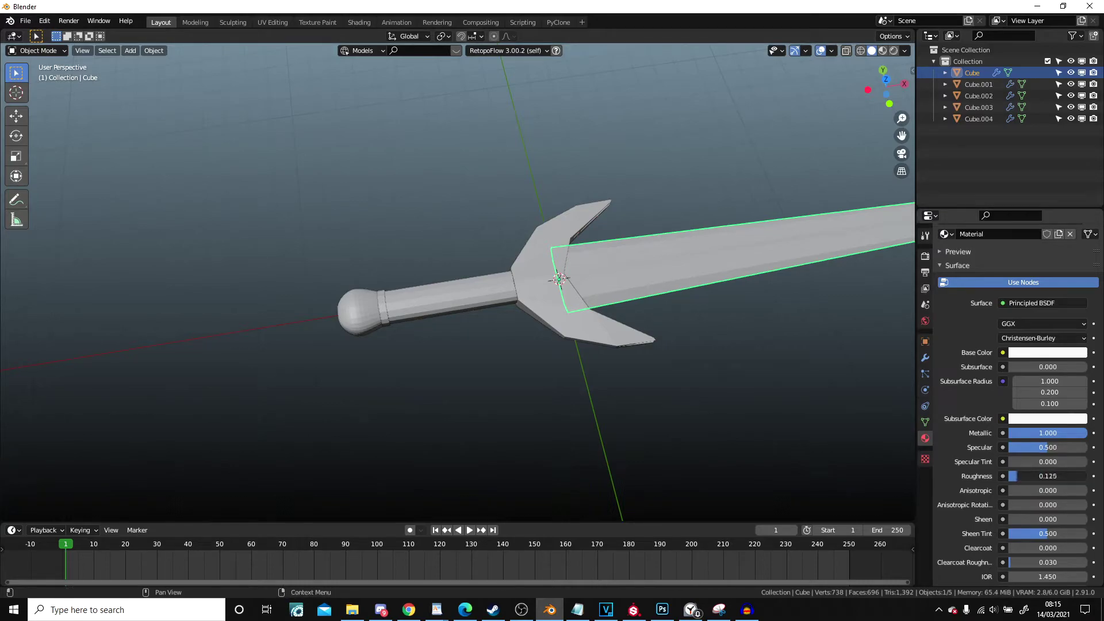
shift+middle_drag(746, 420, 706, 373)
click(322, 265)
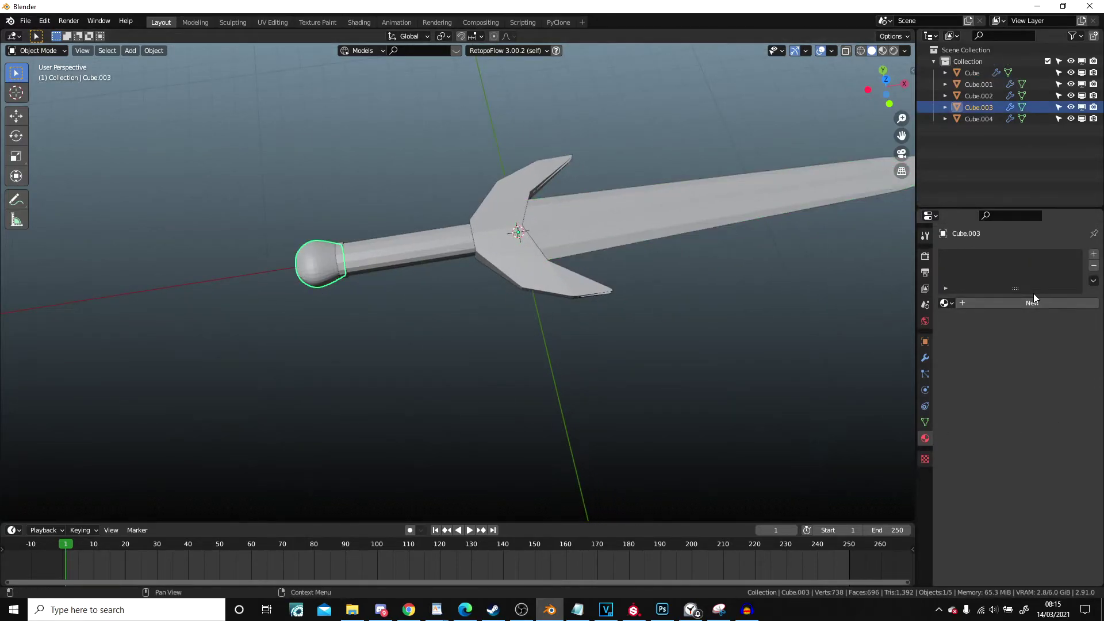
click(1033, 301)
click(1033, 422)
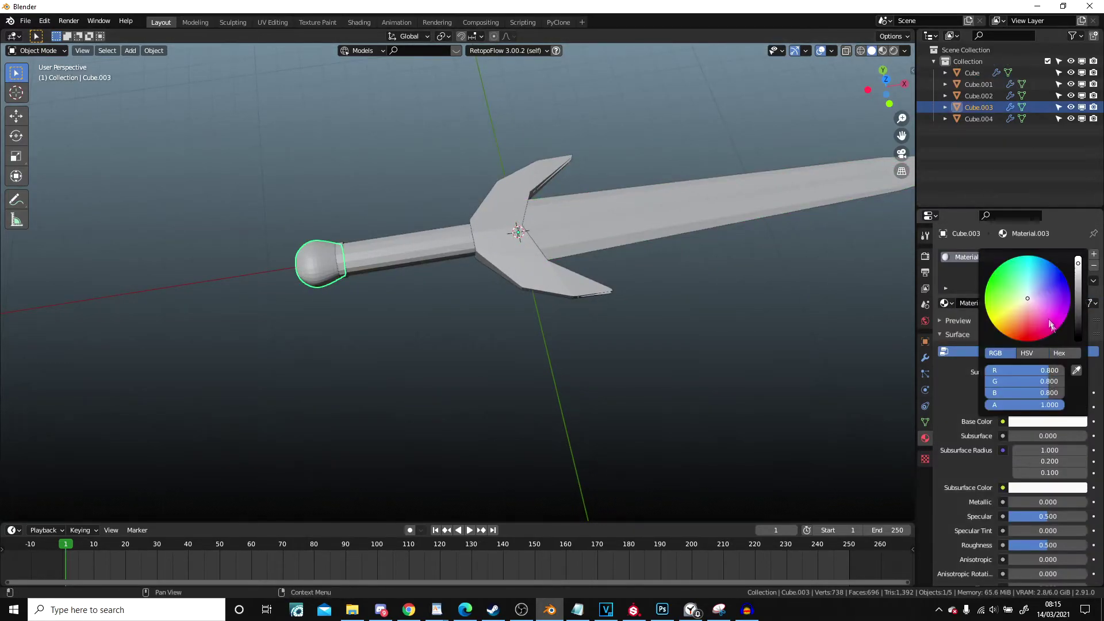
drag(1029, 326, 1025, 340)
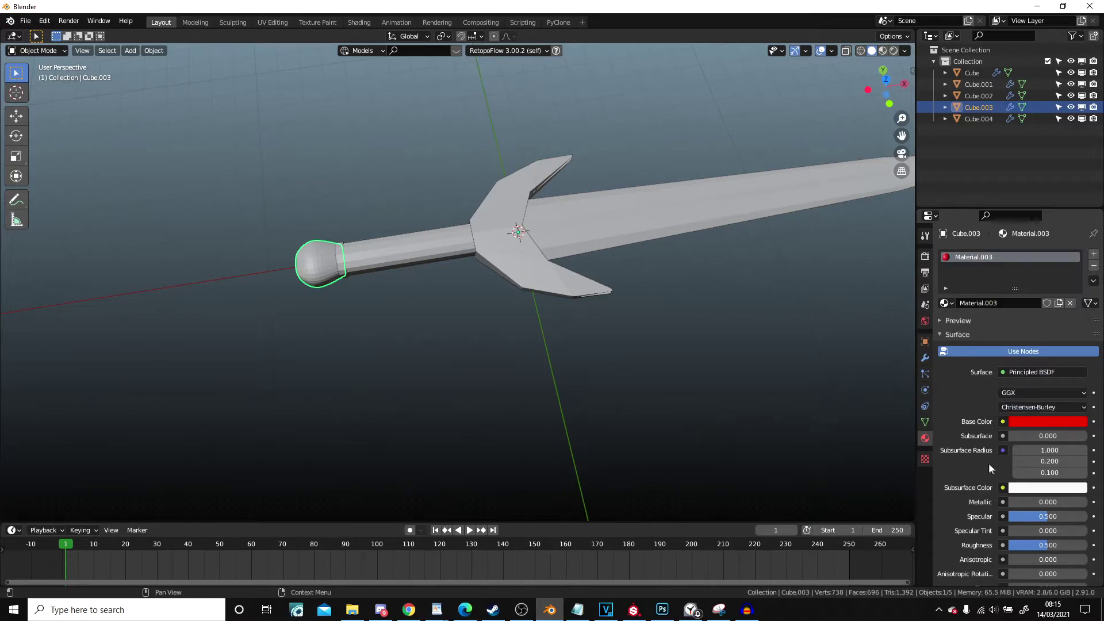
Select the handle, crossguard and blade in turn to review their materials
scroll(988, 463, down, 7)
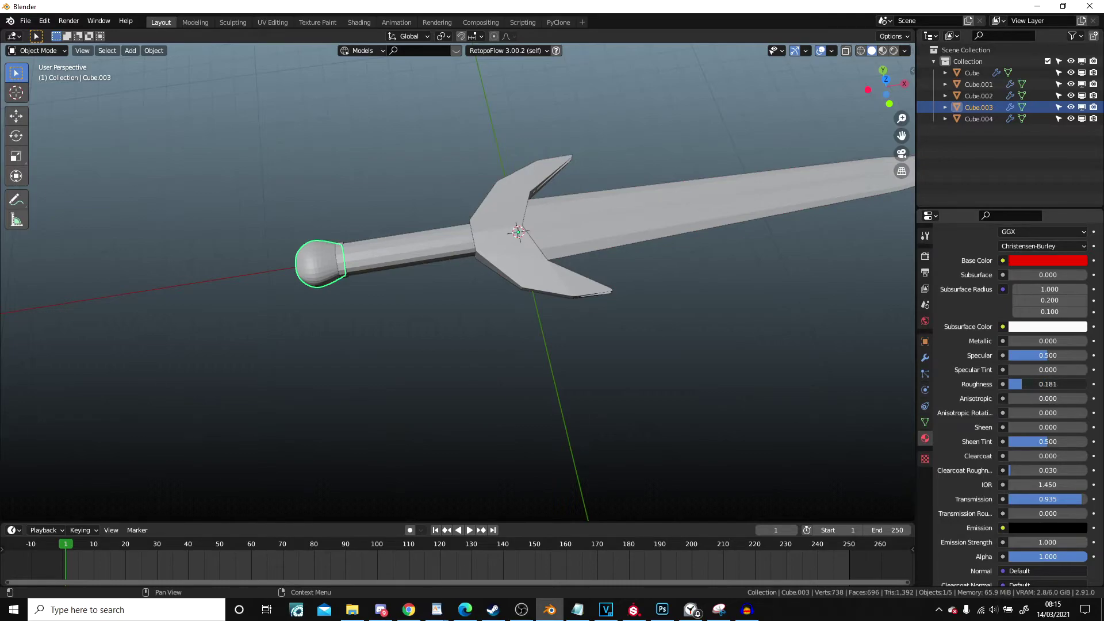
shift+middle_drag(622, 299, 596, 318)
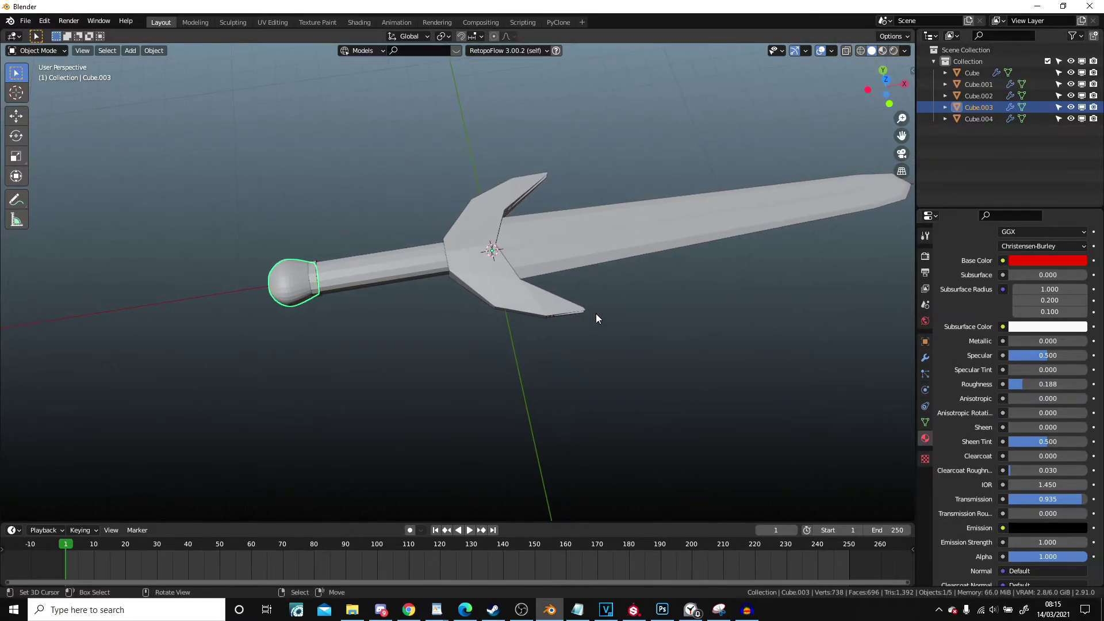
click(429, 268)
click(557, 299)
click(600, 263)
scroll(607, 248, down, 1)
scroll(606, 248, down, 1)
scroll(966, 316, up, 7)
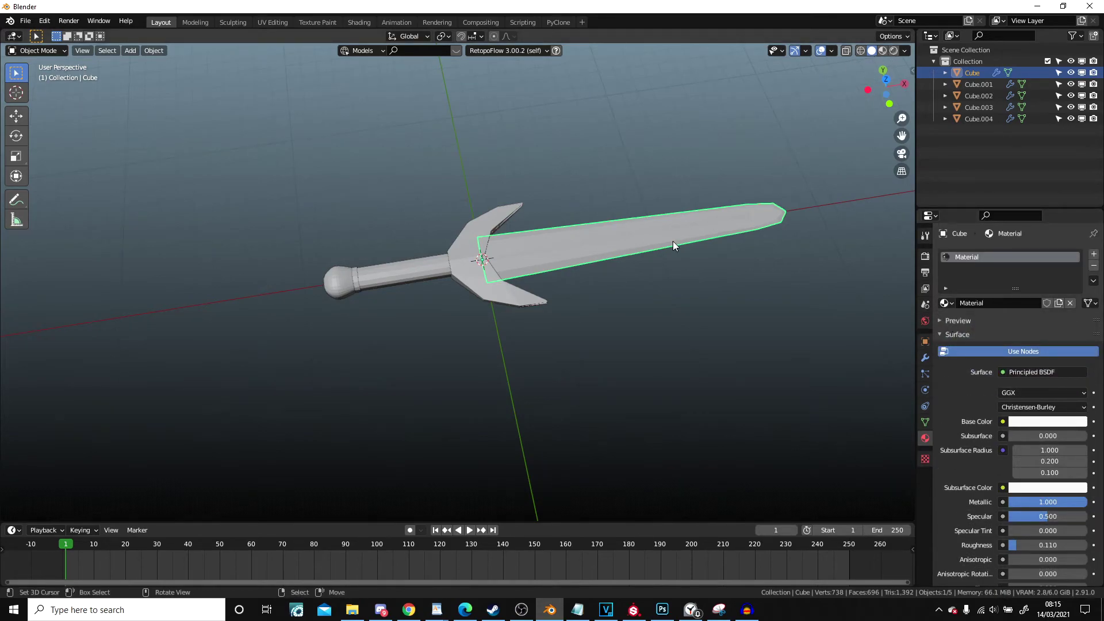
Brighten the world background colour to light grey in the Shading workspace
click(357, 22)
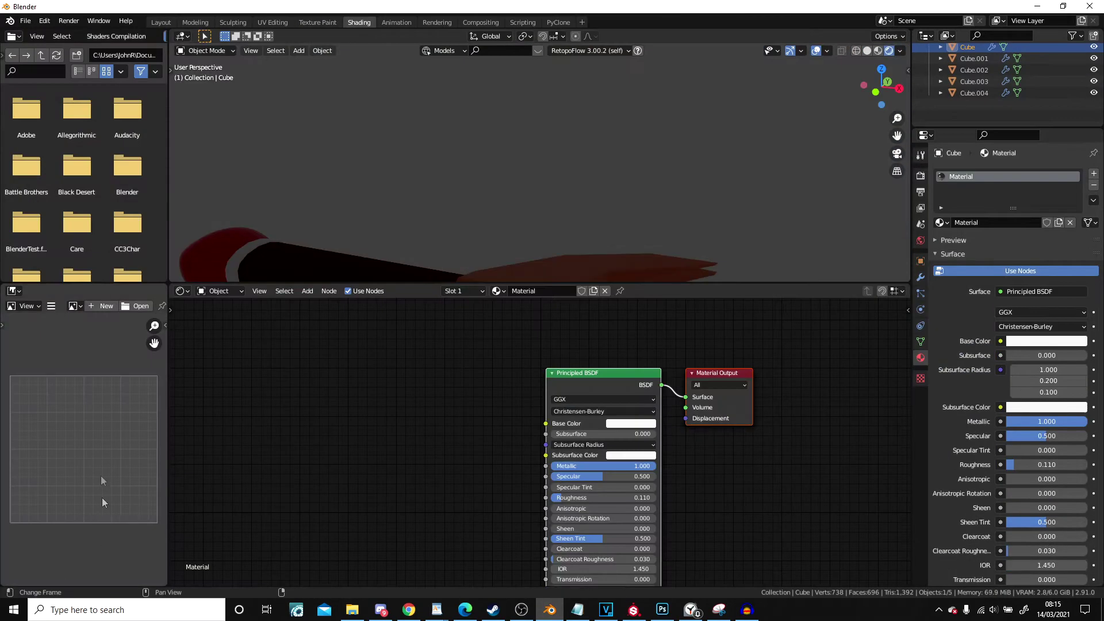
click(220, 317)
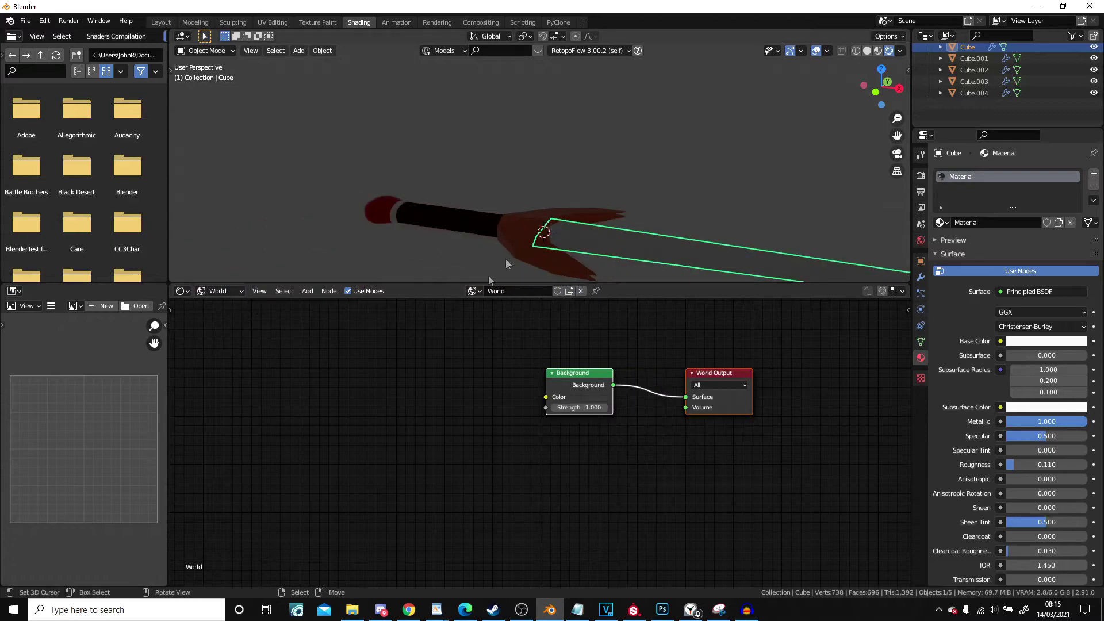
click(595, 398)
drag(664, 311, 665, 261)
middle_drag(666, 135, 664, 148)
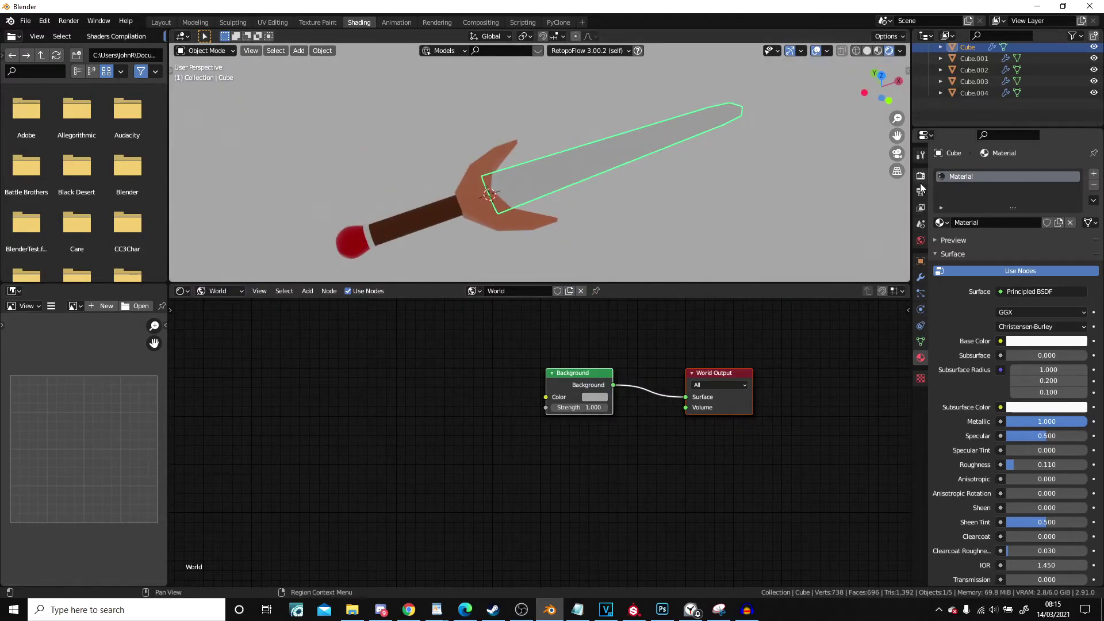
Set the render engine to Cycles, then select handle, crossguard and blade in Solid view
click(921, 176)
click(1019, 173)
click(1029, 211)
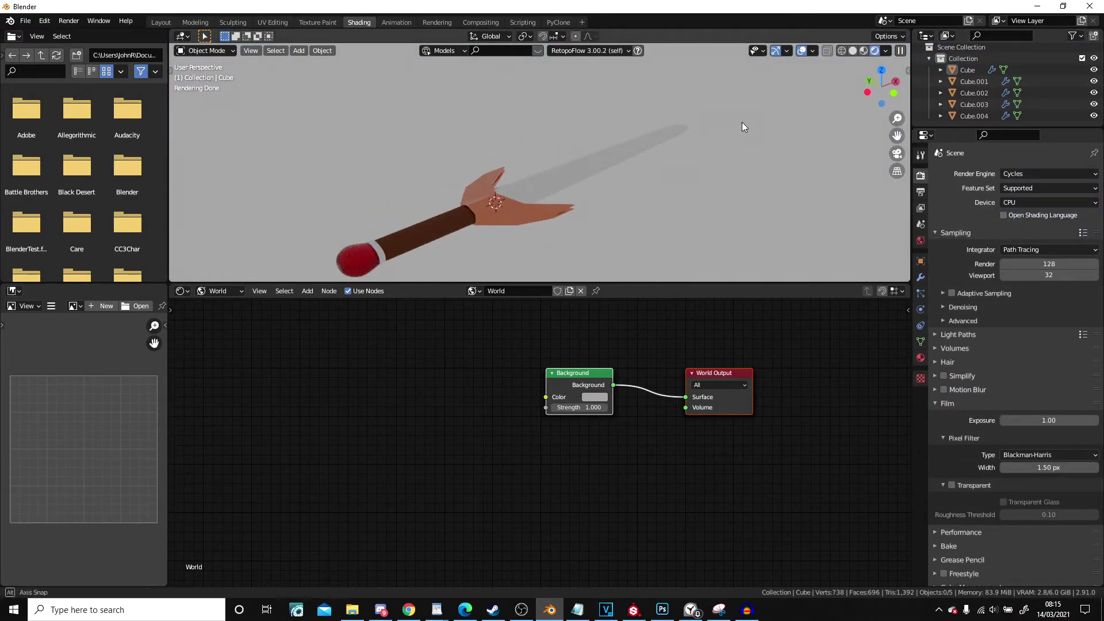
middle_drag(742, 122, 700, 127)
click(856, 49)
click(429, 200)
shift+click(470, 183)
shift+click(548, 182)
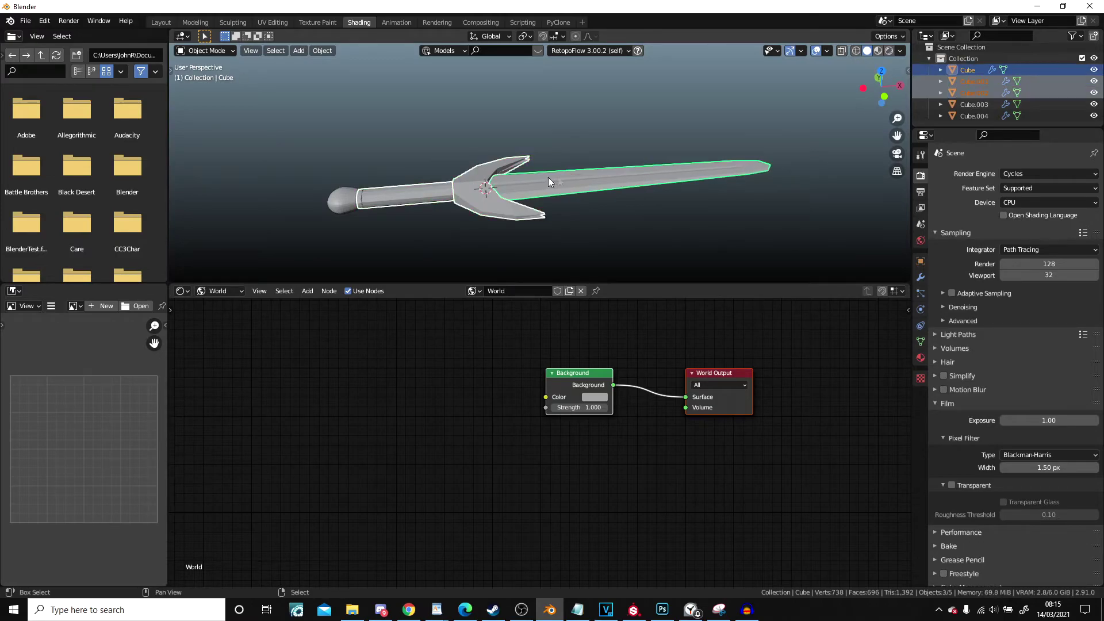
Shade the sword parts smooth and enable Auto Smooth normals on the crossguard
click(324, 52)
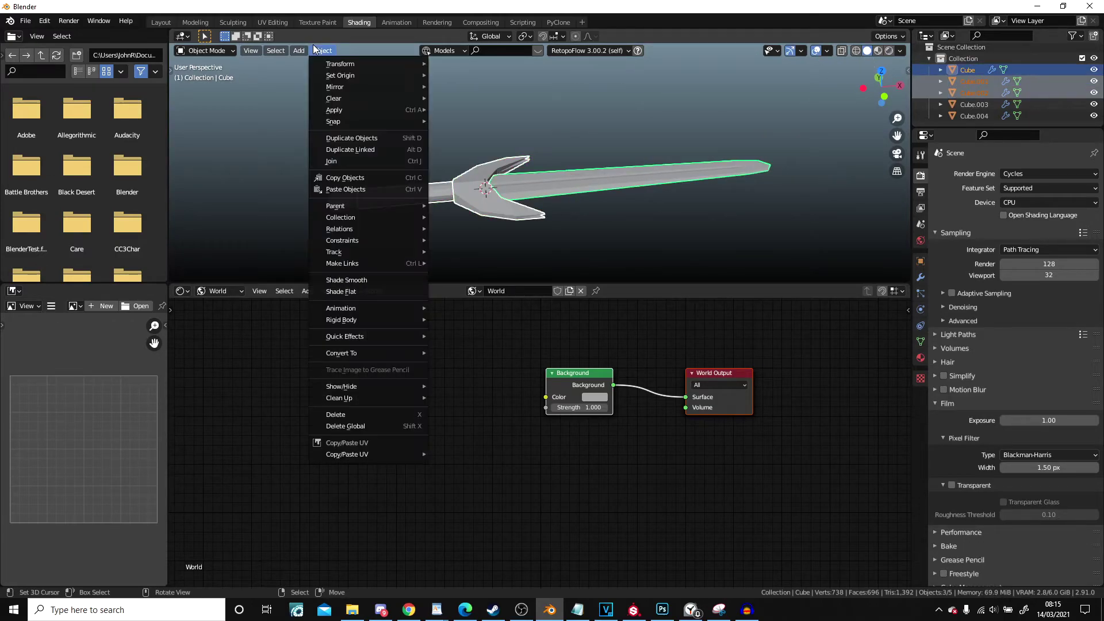
click(343, 280)
click(922, 341)
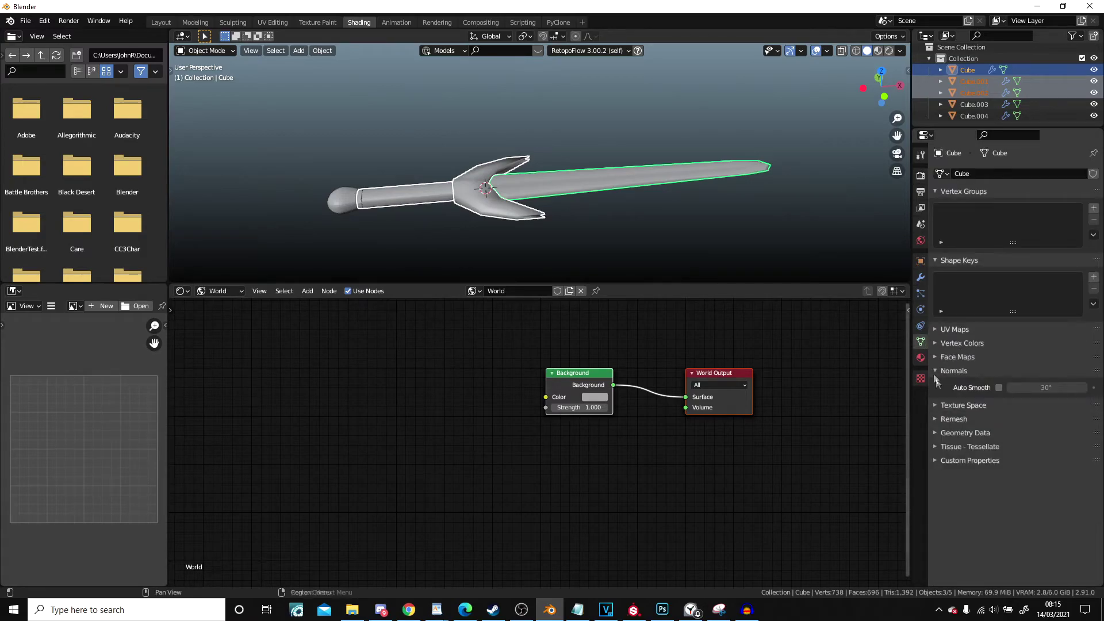
click(999, 388)
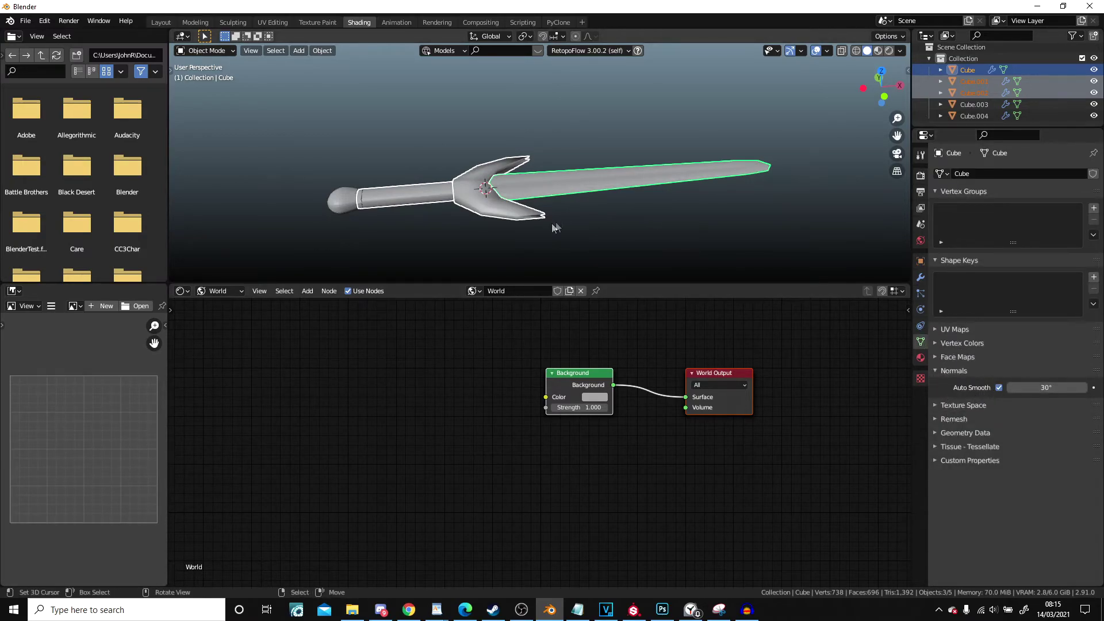
click(582, 185)
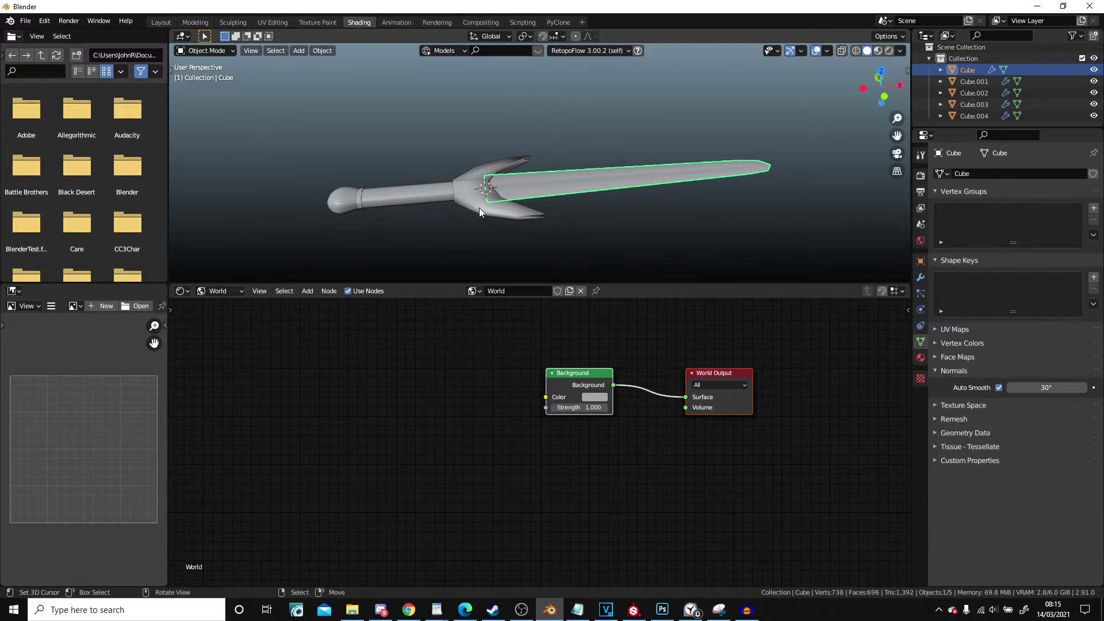
click(479, 209)
click(999, 388)
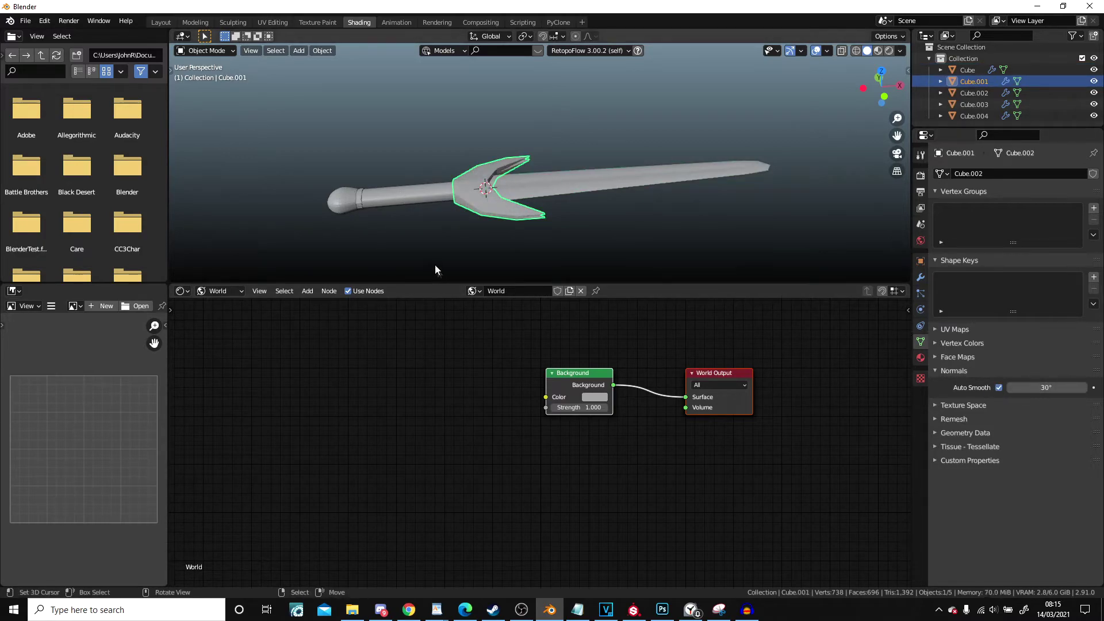
Lower a crossguard vertex about 0.032 m along Z in Edit Mode
click(423, 200)
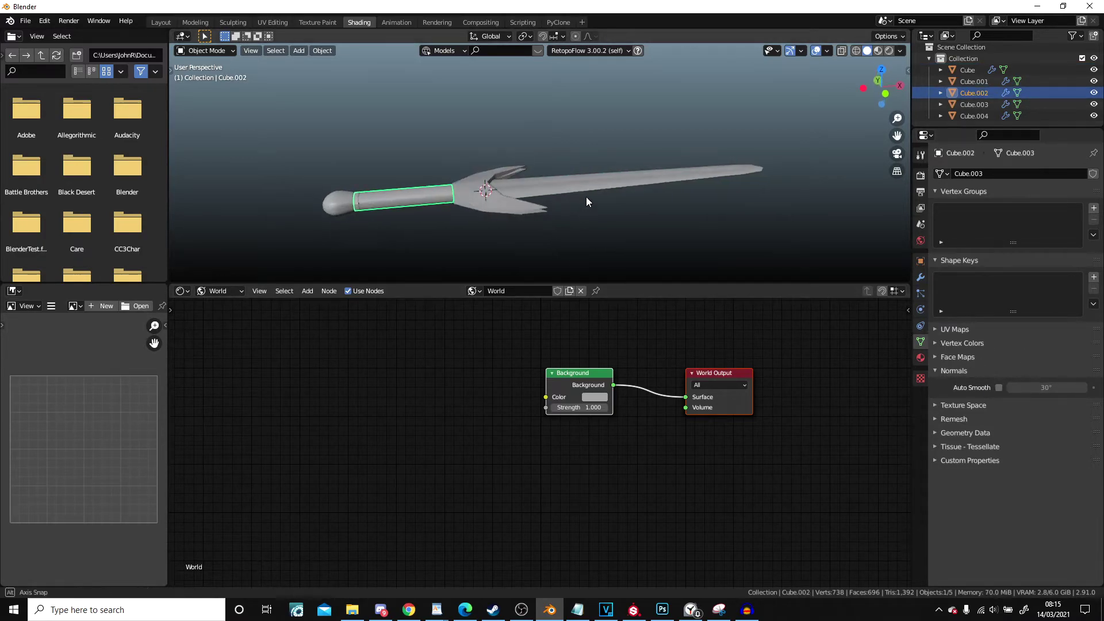
mouse_move(585, 196)
middle_down()
mouse_move(567, 219)
mouse_move(528, 180)
middle_up()
click(528, 180)
key(Tab)
scroll(586, 203, up, 3)
mouse_move(586, 203)
middle_down()
mouse_move(596, 175)
mouse_move(698, 170)
mouse_move(619, 182)
middle_up()
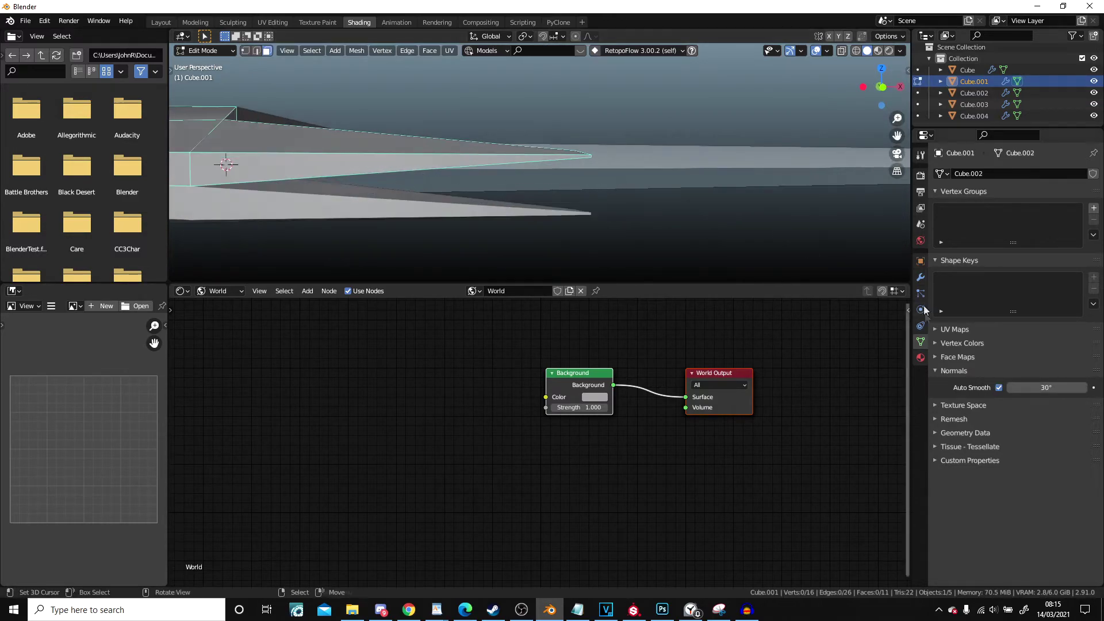
click(920, 278)
scroll(207, 60, up, 2)
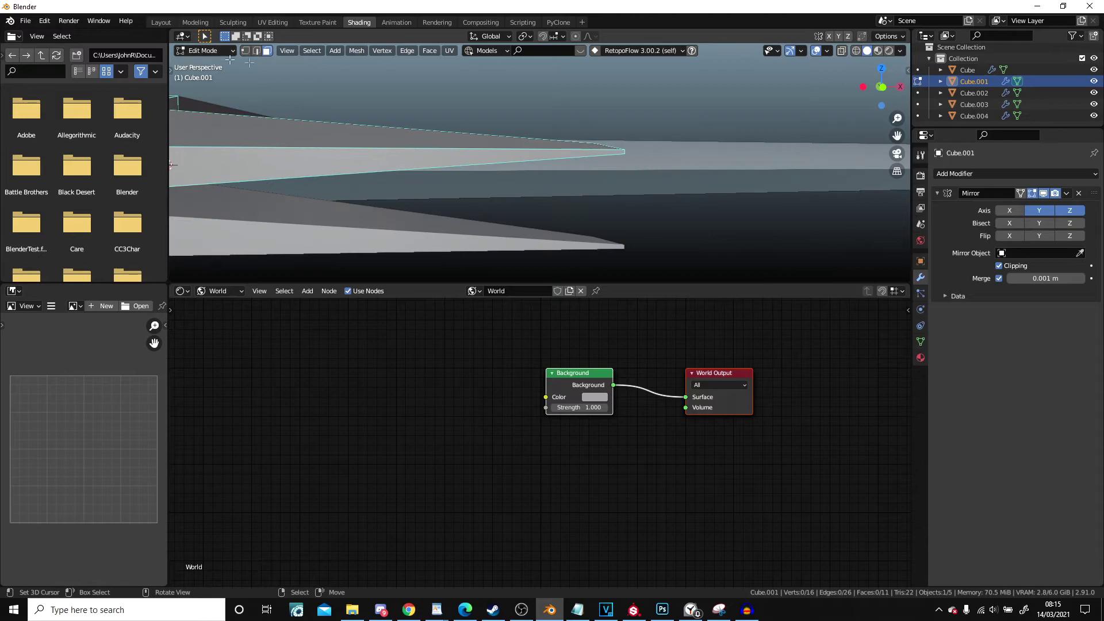
key(g)
click(696, 222)
mouse_move(695, 222)
middle_down()
mouse_move(564, 237)
mouse_move(573, 191)
mouse_move(528, 189)
mouse_move(512, 220)
mouse_move(544, 205)
middle_up()
key(Tab)
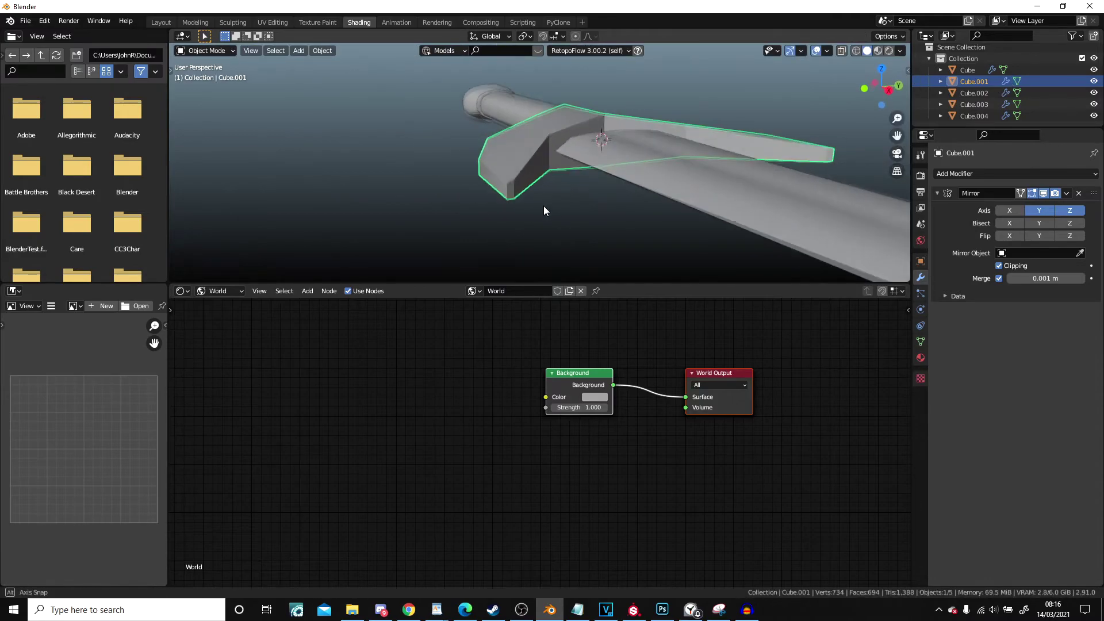
Add a Subdivision Surface modifier to the crossguard
click(984, 173)
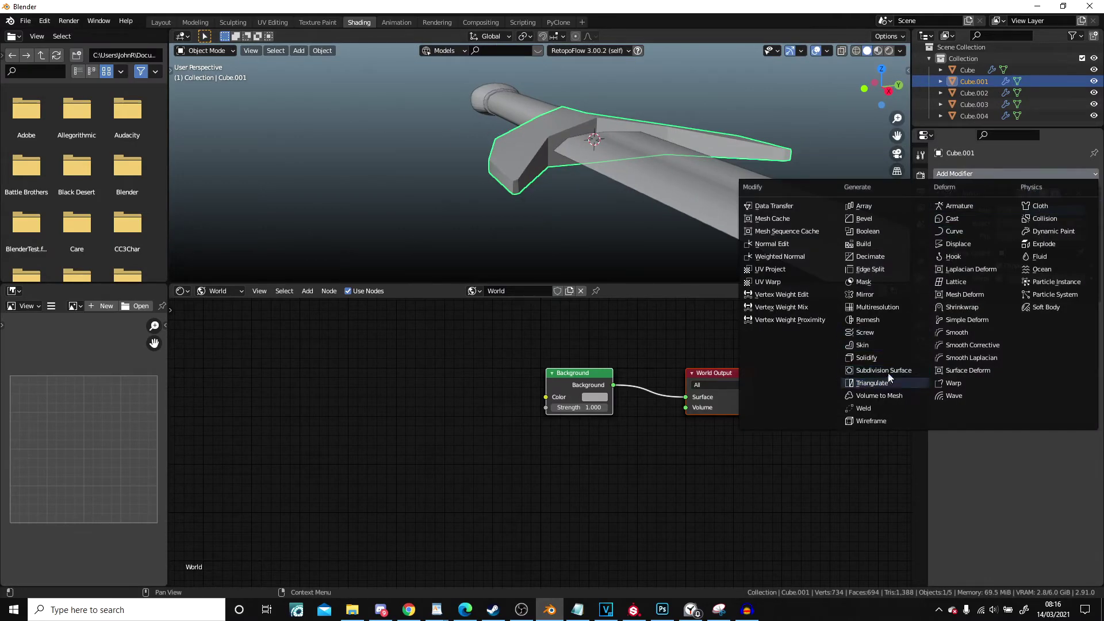
click(888, 372)
mouse_move(535, 214)
middle_down()
mouse_move(595, 192)
mouse_move(513, 202)
mouse_move(494, 168)
mouse_move(460, 150)
middle_up()
key(Tab)
scroll(513, 202, up, 5)
Delete the crossguard face where it meets the handle
click(267, 51)
click(454, 137)
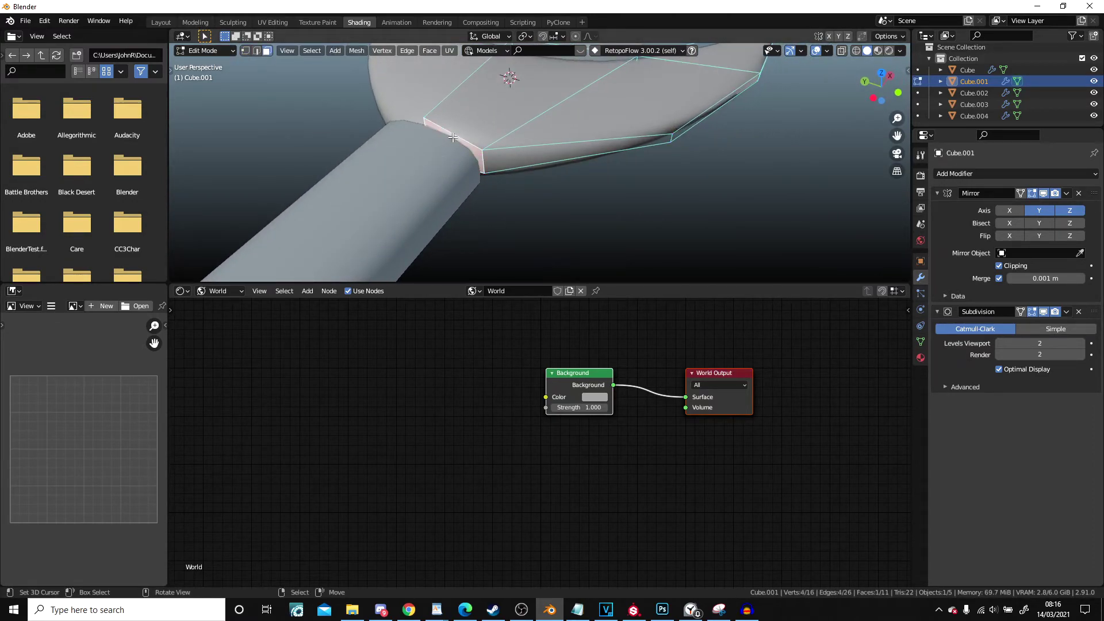
key(x)
click(453, 138)
scroll(453, 138, down, 5)
scroll(547, 161, up, 3)
scroll(484, 154, up, 2)
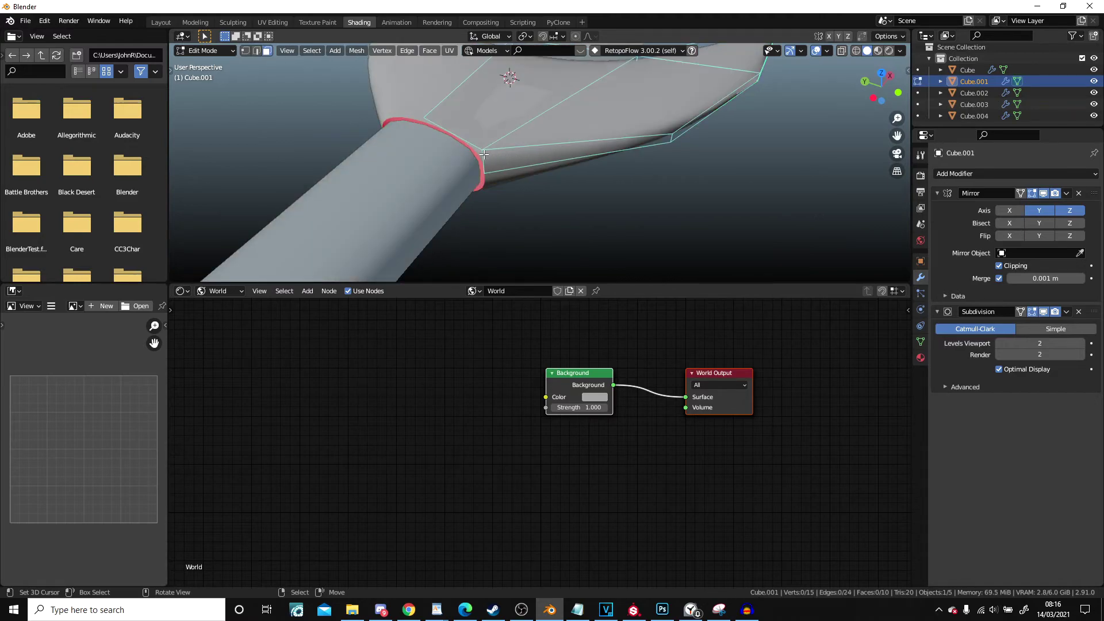
scroll(485, 154, up, 1)
scroll(528, 168, up, 1)
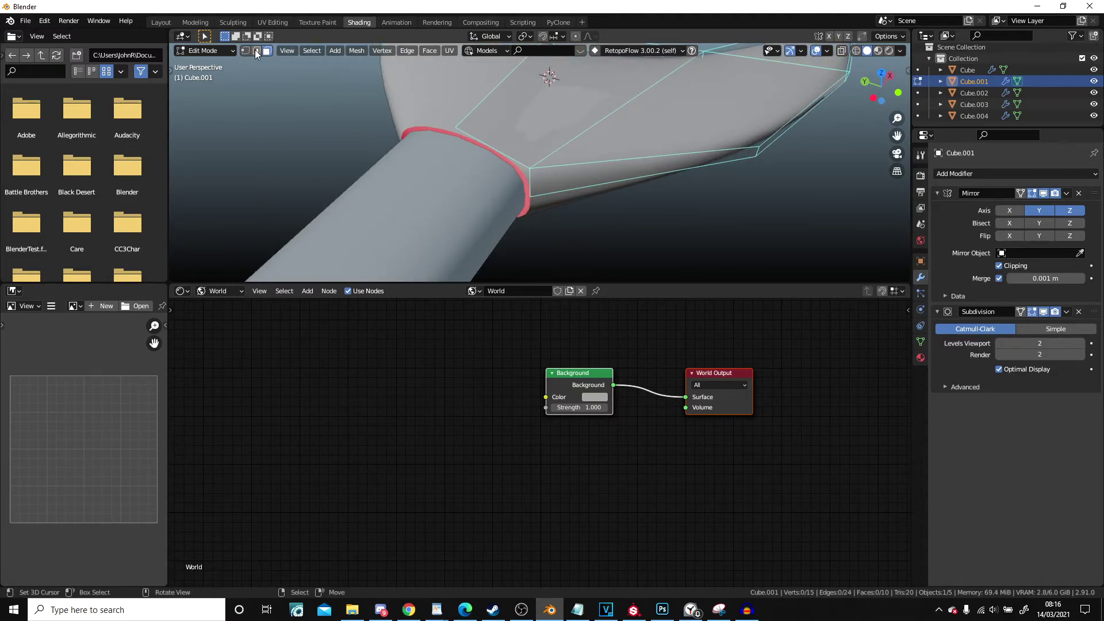
Scale the opening's edge loop inward, shift it along the handle, and rescale it
alt+click(517, 151)
key(s)
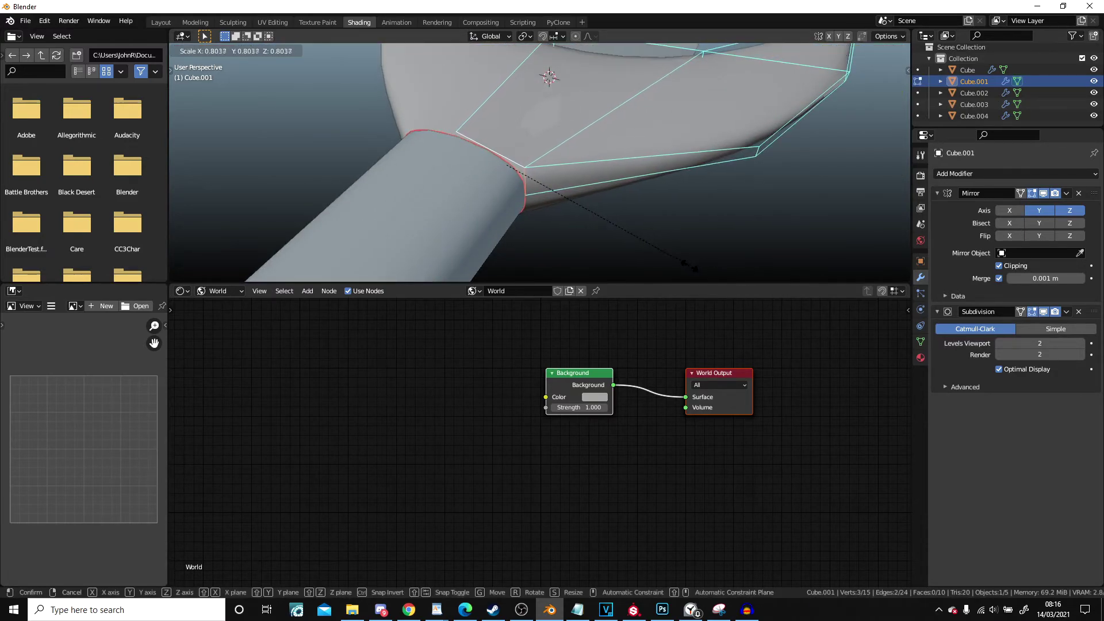
click(701, 273)
middle_drag(701, 274, 619, 160)
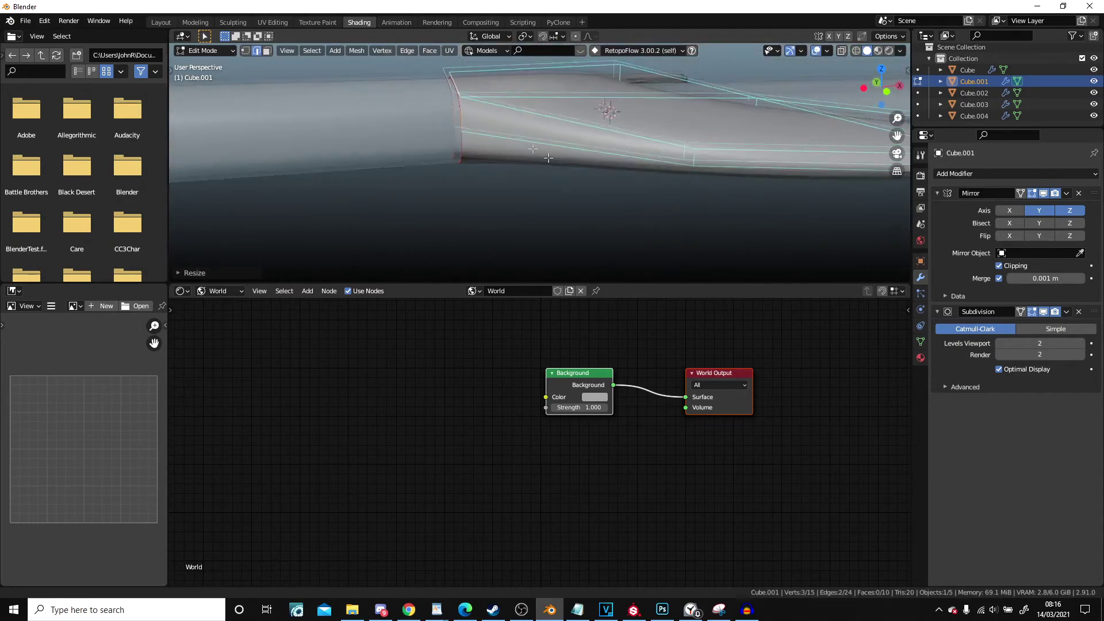
key(g)
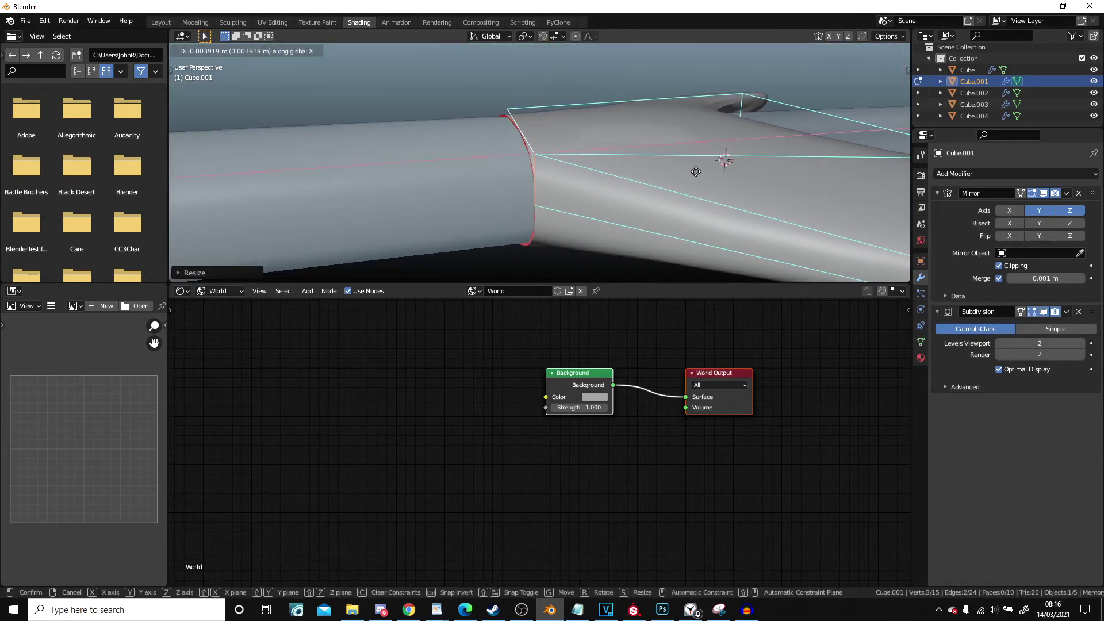
click(688, 173)
key(s)
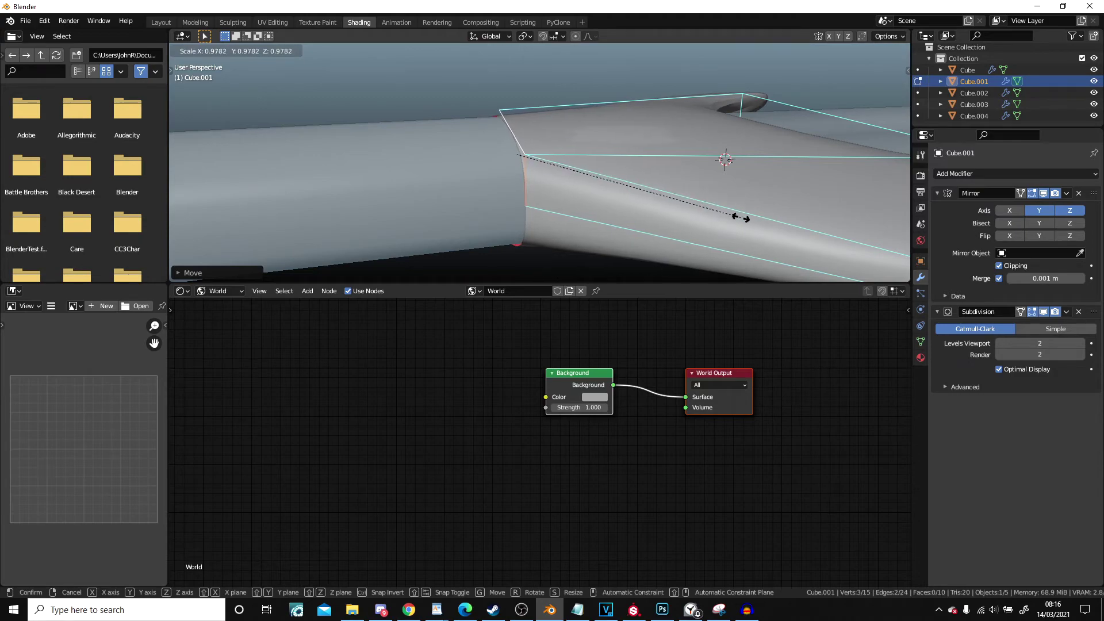
click(741, 217)
middle_drag(741, 217, 701, 167)
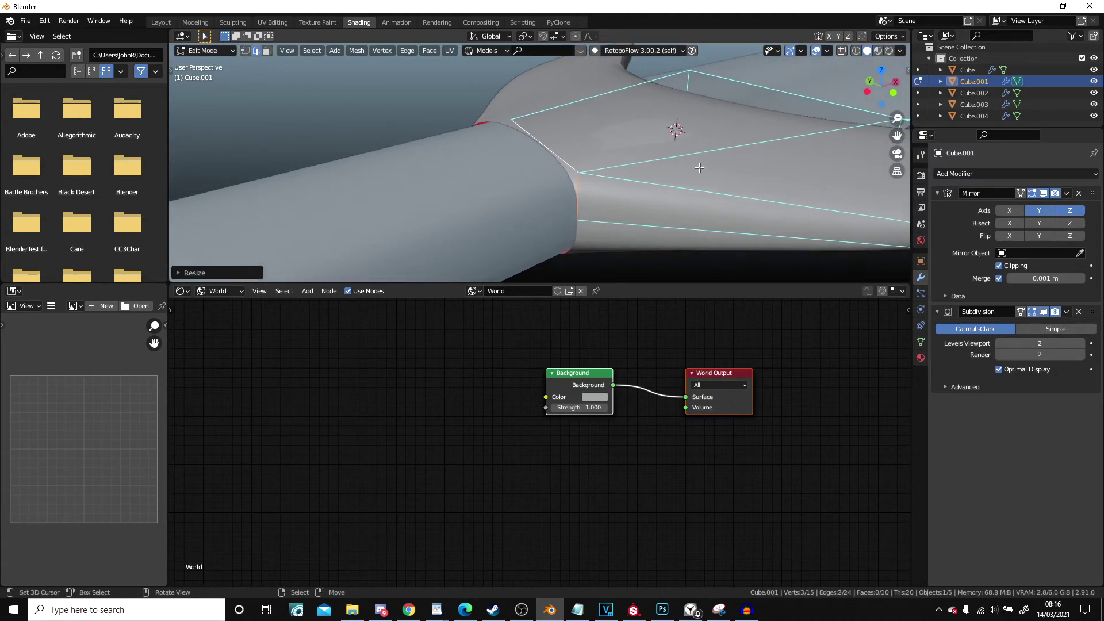
Extend the edge loop toward the handle, scale it, and add the vertical edge to the selection
key(g)
click(740, 185)
key(s)
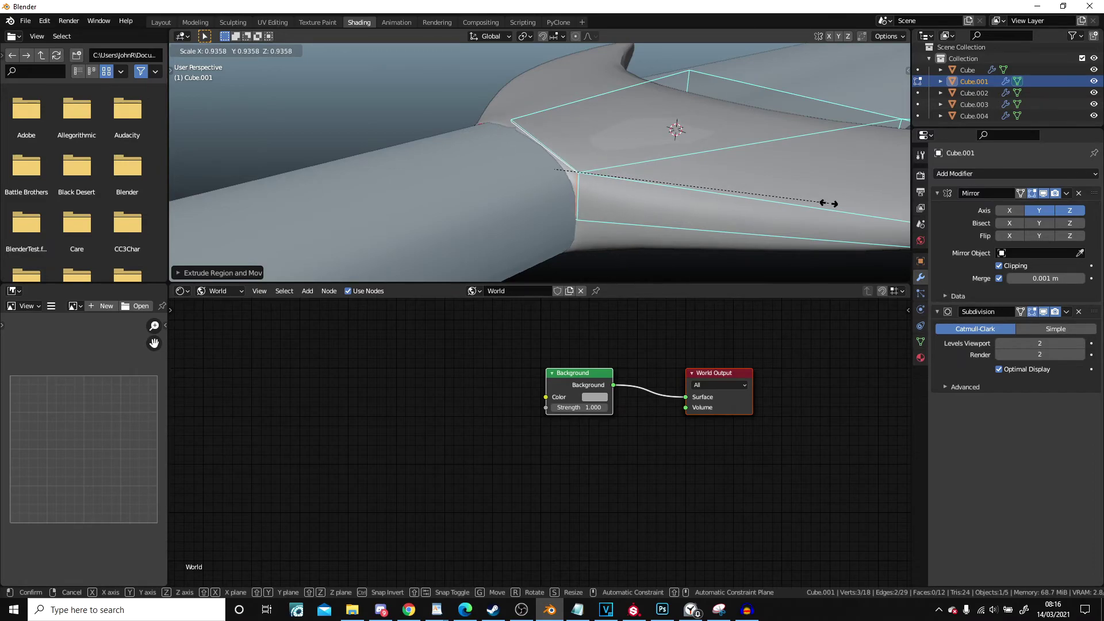
click(811, 197)
middle_drag(811, 197, 651, 178)
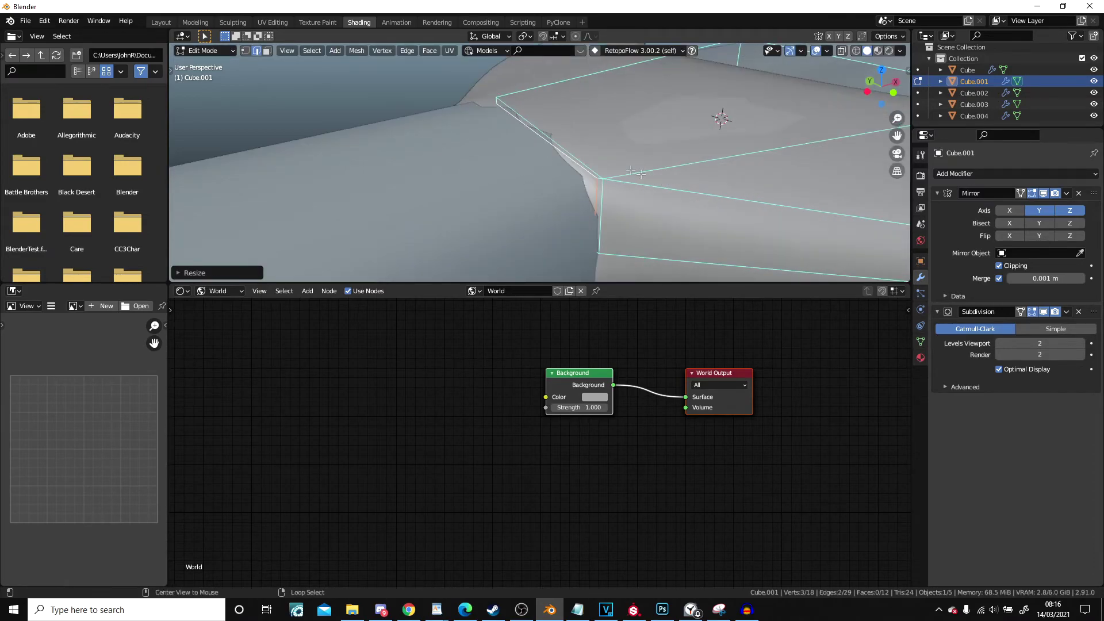
shift+click(601, 201)
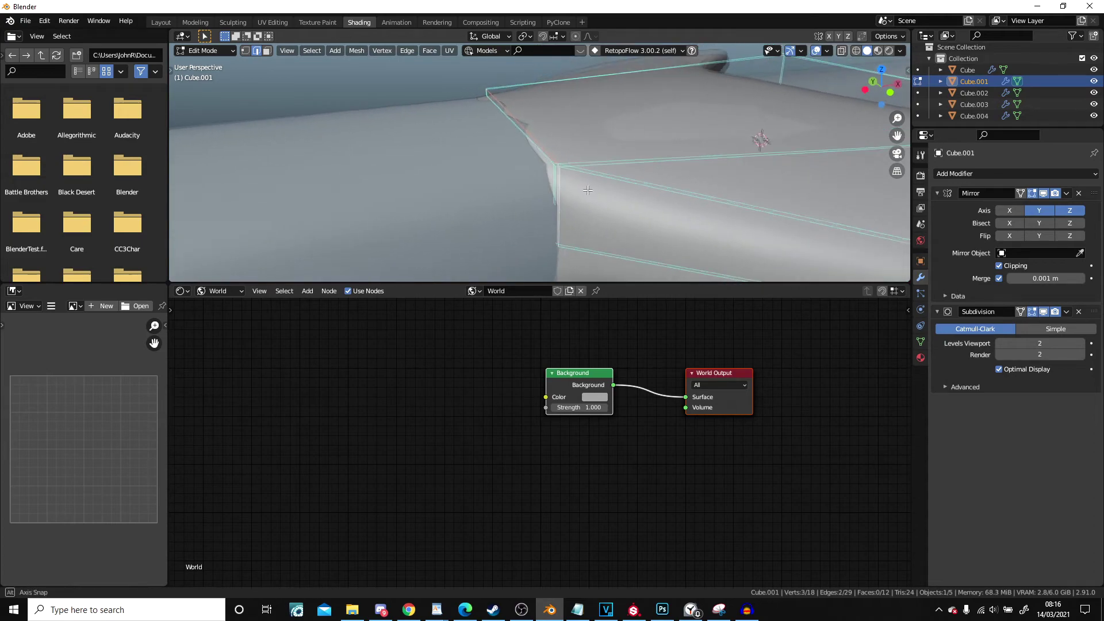
middle_drag(601, 201, 604, 191)
key(n)
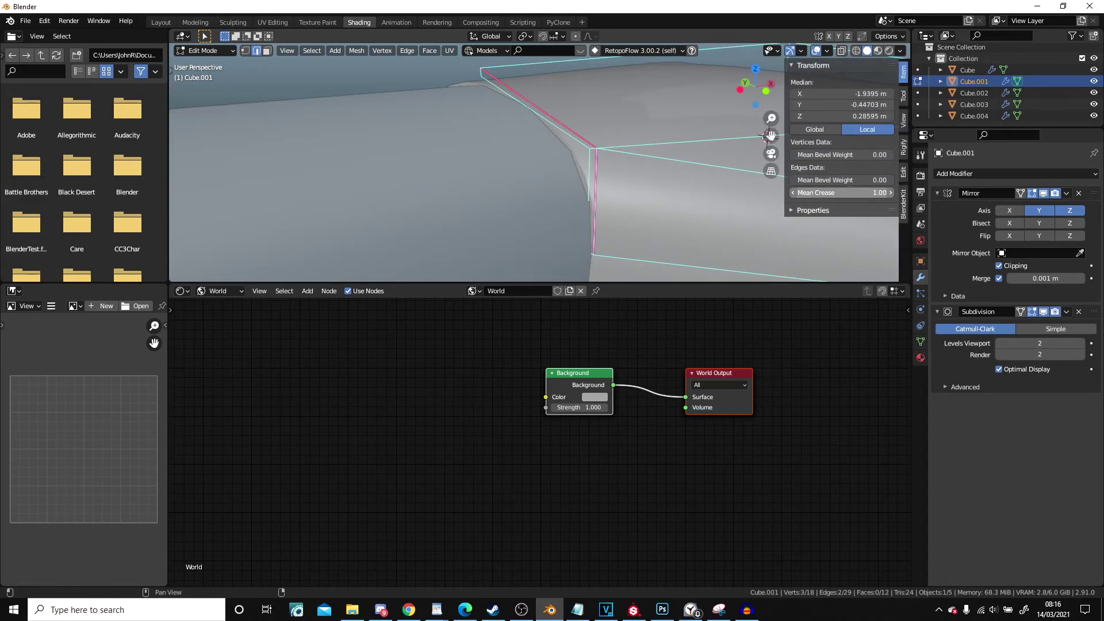
Raise the selected crossguard vertices vertically in wireframe Edit Mode
key(n)
scroll(582, 178, down, 5)
key(Tab)
scroll(554, 237, up, 4)
mouse_move(582, 177)
middle_down()
mouse_move(553, 237)
mouse_move(543, 167)
mouse_move(478, 150)
mouse_move(467, 162)
mouse_move(488, 135)
mouse_move(575, 144)
middle_up()
key(Tab)
key(z)
click(411, 163)
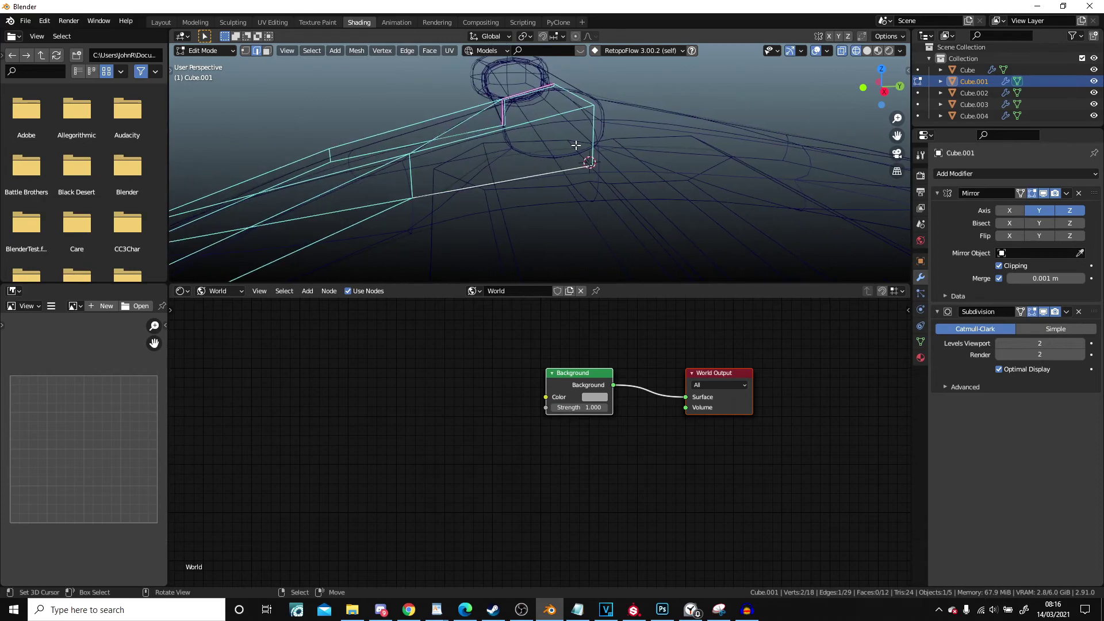
key(g)
key(z)
click(578, 179)
Hide the blade and select the crossguard on its own
mouse_move(558, 192)
middle_down()
mouse_move(402, 170)
mouse_move(560, 179)
middle_up()
key(Tab)
key(shift+z)
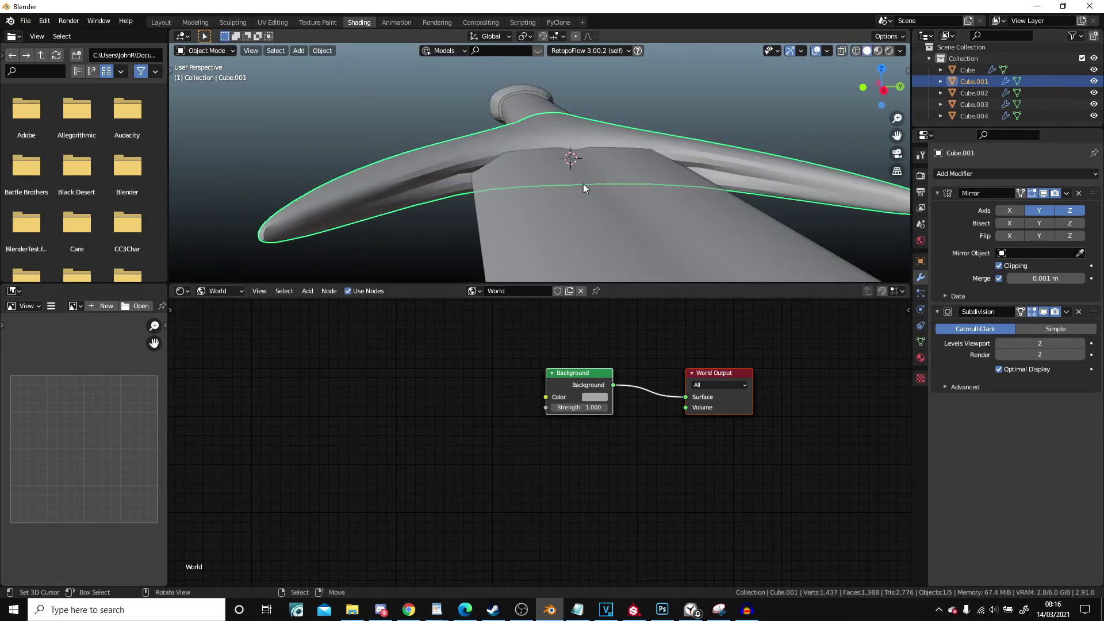
click(583, 184)
key(h)
click(540, 152)
mouse_move(478, 126)
middle_down()
mouse_move(490, 188)
mouse_move(481, 234)
mouse_move(514, 210)
middle_up()
Inspect the crossguard mesh in wireframe Edit Mode from several angles
key(Tab)
key(shift+z)
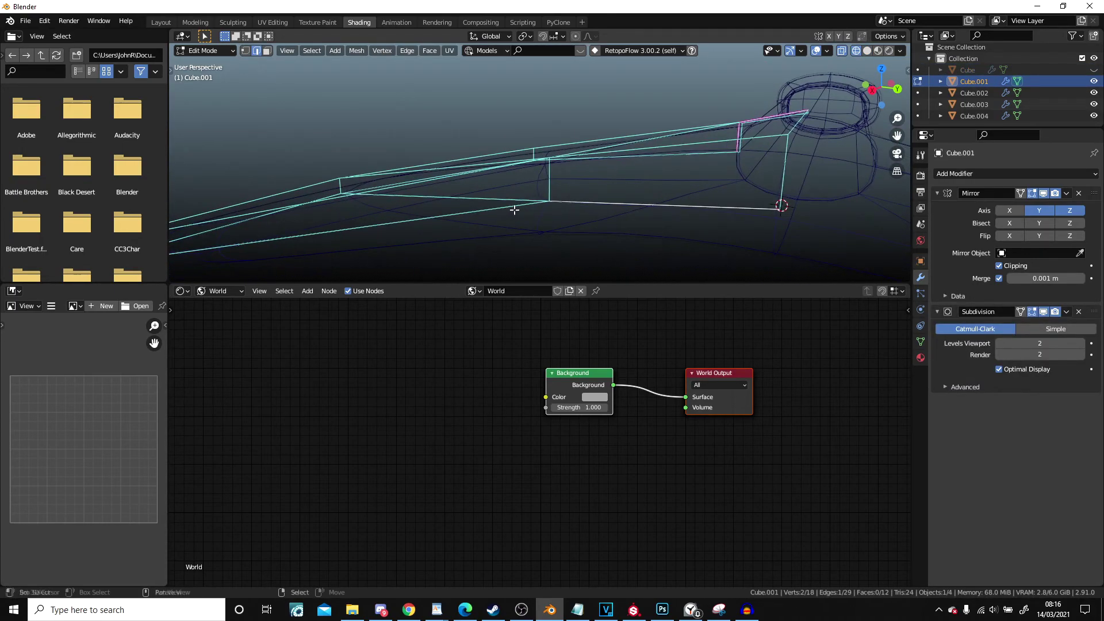
key(Tab)
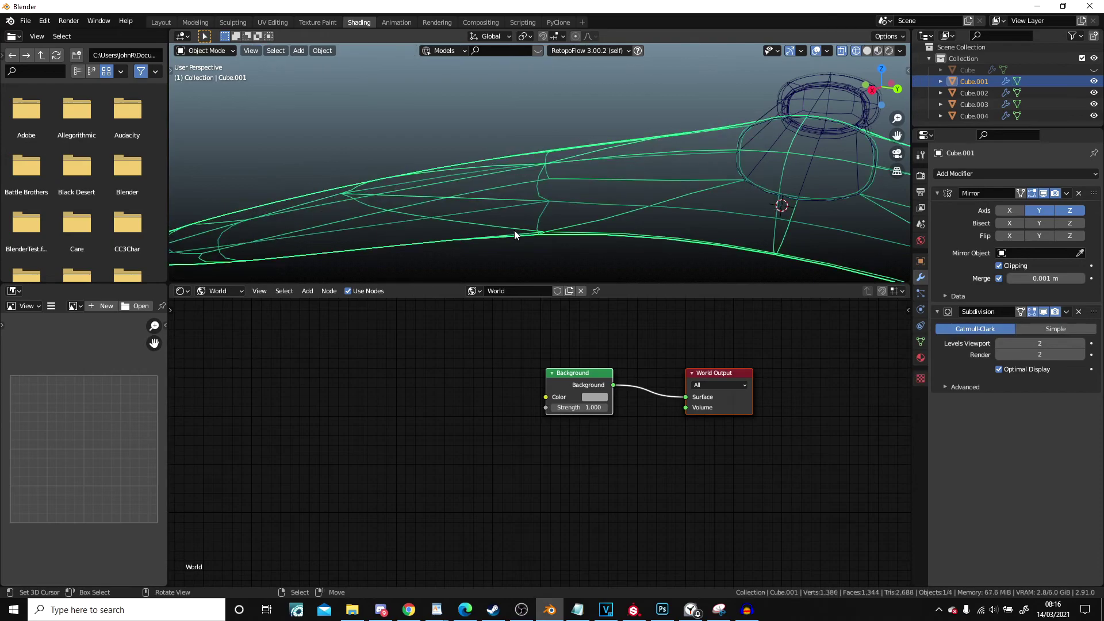
key(shift+z)
mouse_move(611, 232)
middle_down()
mouse_move(527, 196)
mouse_move(427, 204)
mouse_move(456, 177)
mouse_move(520, 213)
mouse_move(525, 181)
middle_up()
key(Tab)
key(shift+z)
Move the crossguard tip vertices up into curved prongs
key(g)
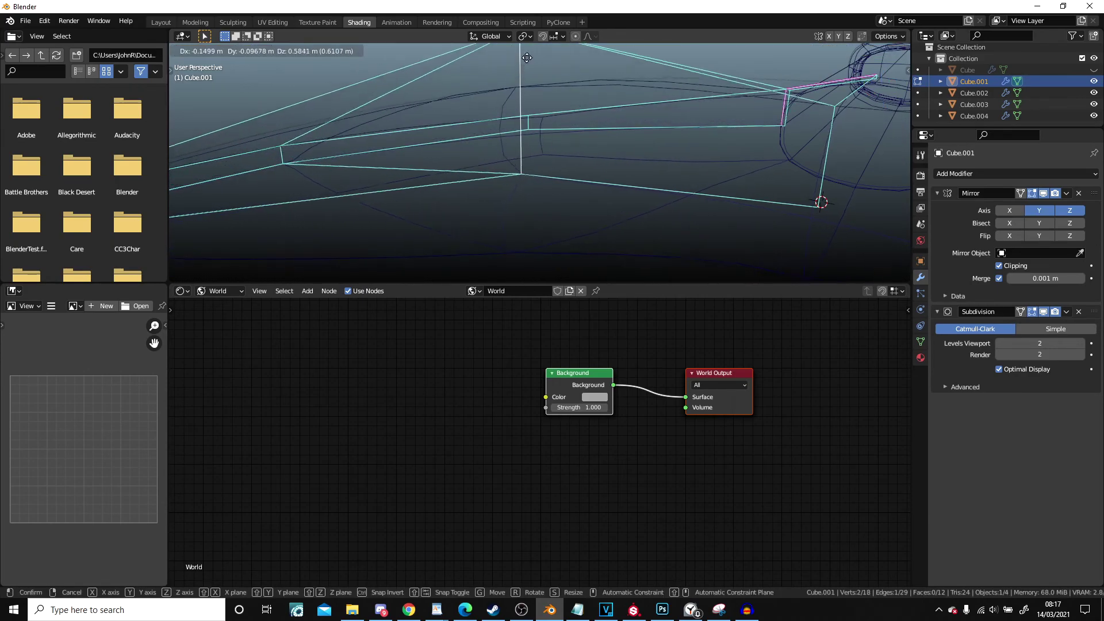
click(500, 61)
mouse_move(500, 62)
middle_down()
mouse_move(525, 126)
mouse_move(561, 117)
mouse_move(654, 137)
mouse_move(608, 81)
mouse_move(611, 277)
mouse_move(544, 170)
mouse_move(549, 203)
mouse_move(463, 222)
middle_up()
key(Tab)
key(shift+z)
Check the curved crossguard in wireframe, then view the whole sword in solid shading
key(Tab)
key(z)
click(570, 169)
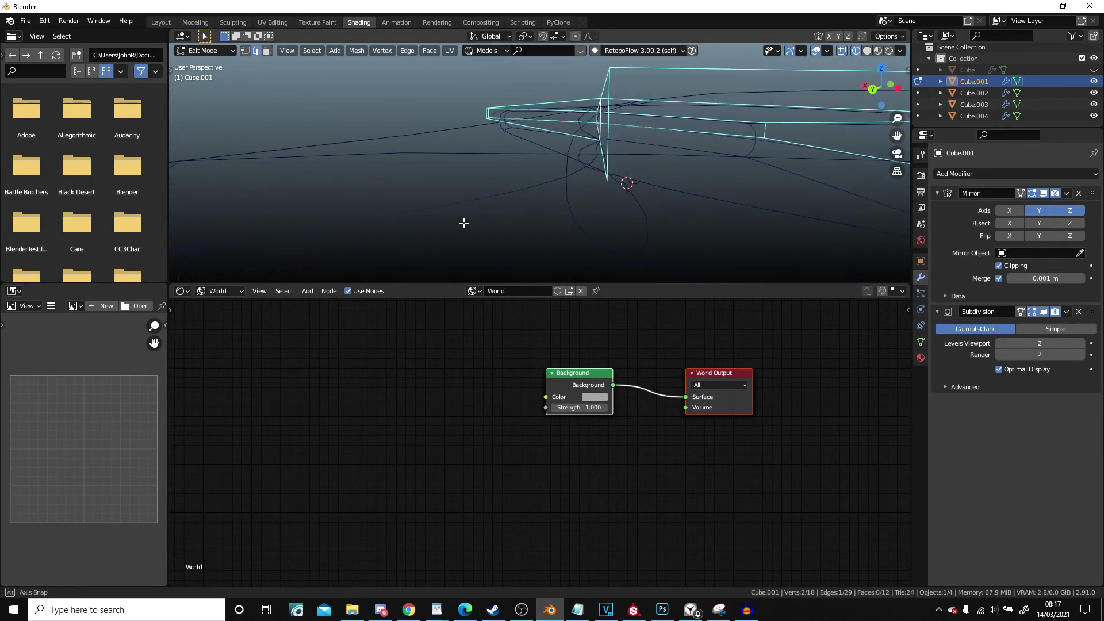
key(Tab)
mouse_move(562, 207)
middle_down()
mouse_move(491, 239)
mouse_move(423, 251)
mouse_move(588, 218)
middle_up()
key(z)
click(726, 197)
middle_drag(726, 197, 569, 201)
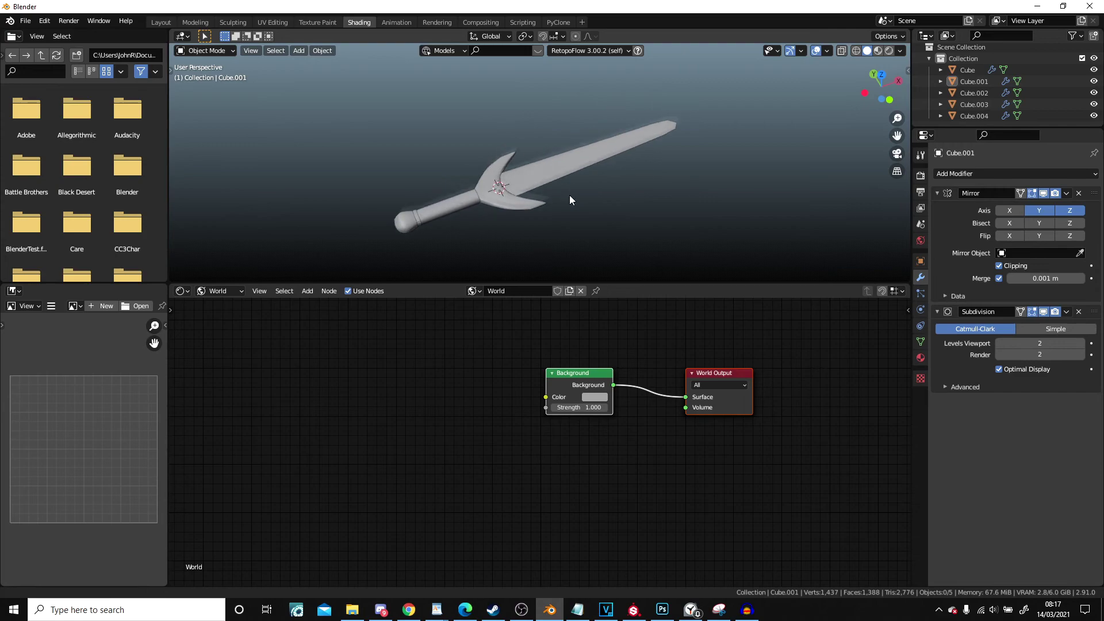
Switch the 3D viewport to Rendered shading to preview the finished sword
click(889, 50)
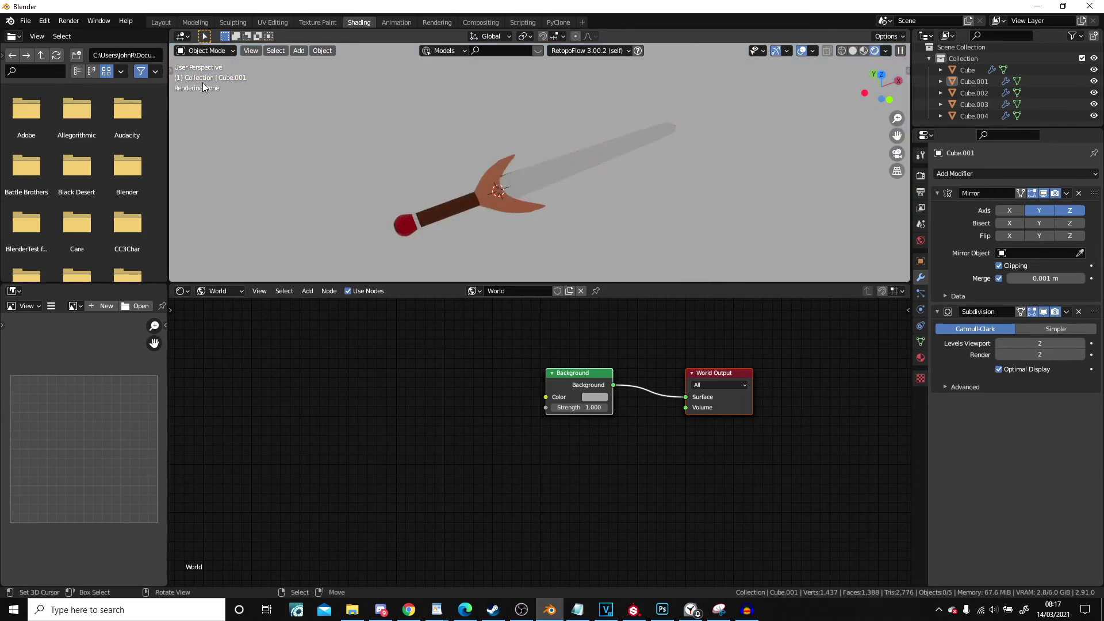